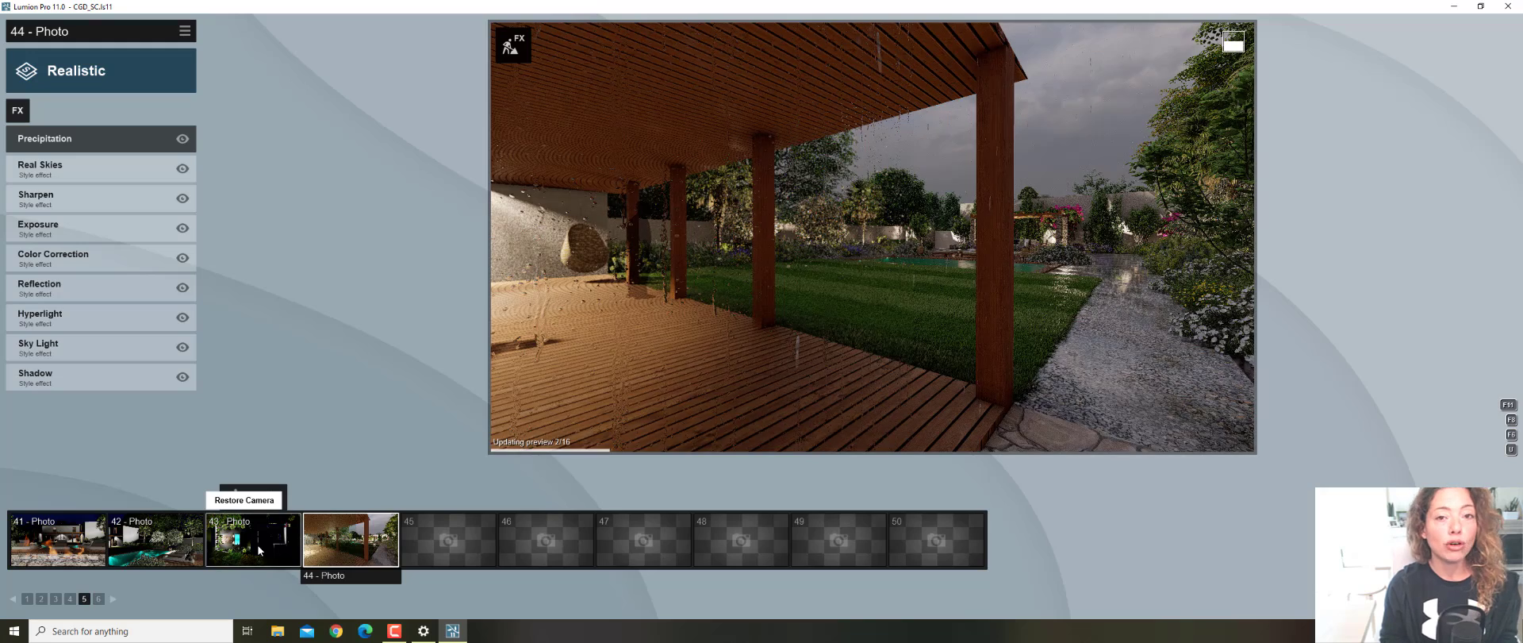
Load the camera view of photo 43 and look over the featured photo effects without adding one
left_click(257, 544)
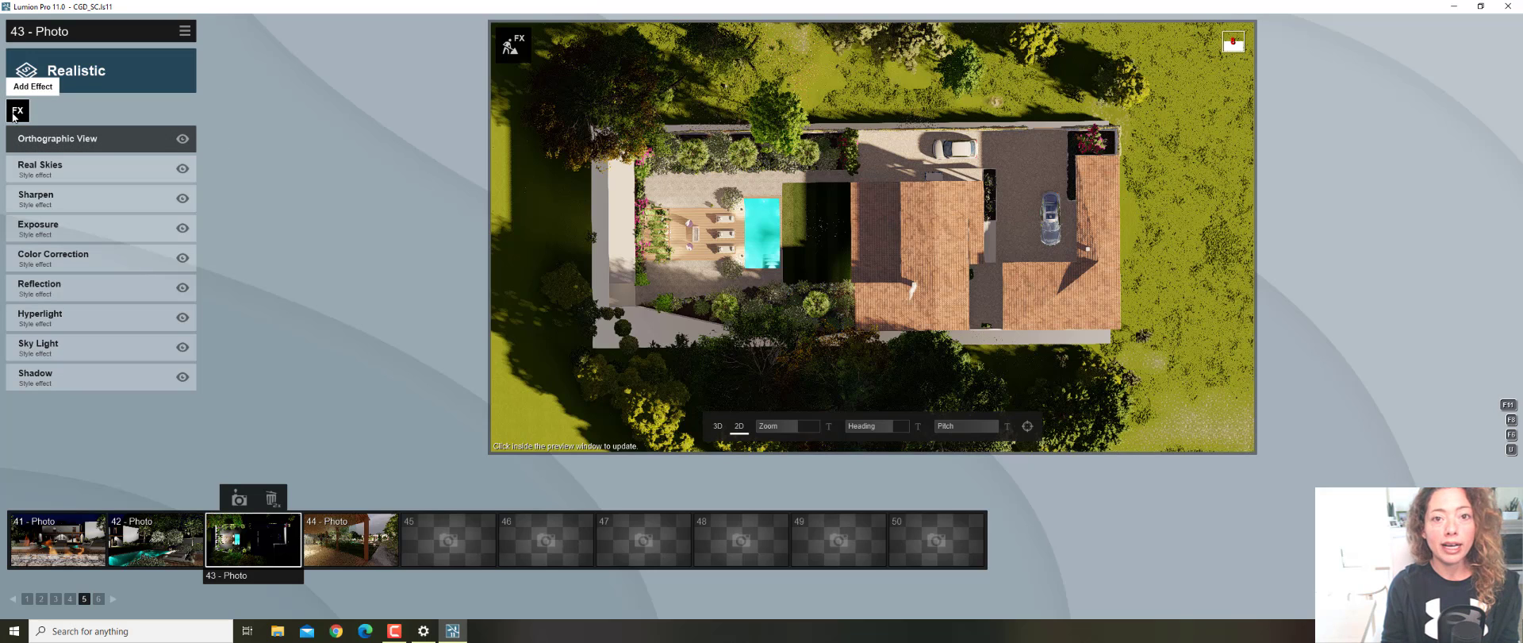
left_click(19, 111)
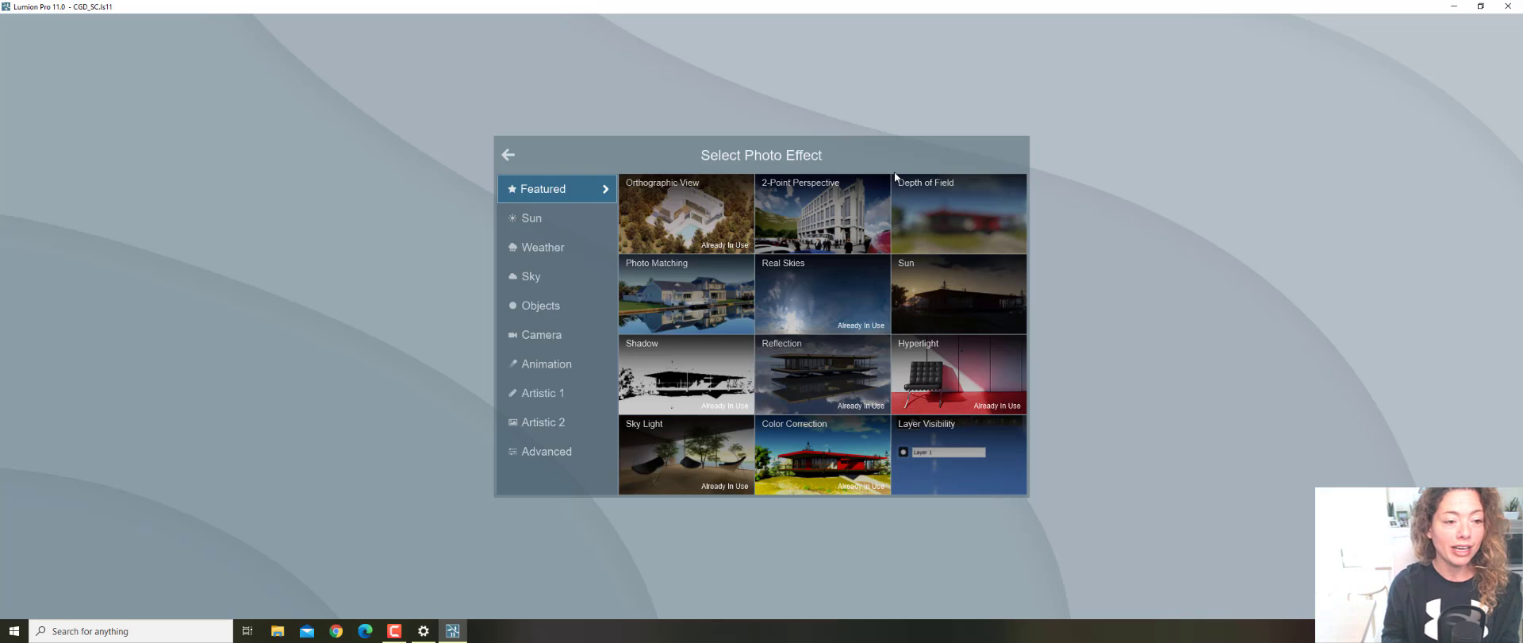
left_click(507, 155)
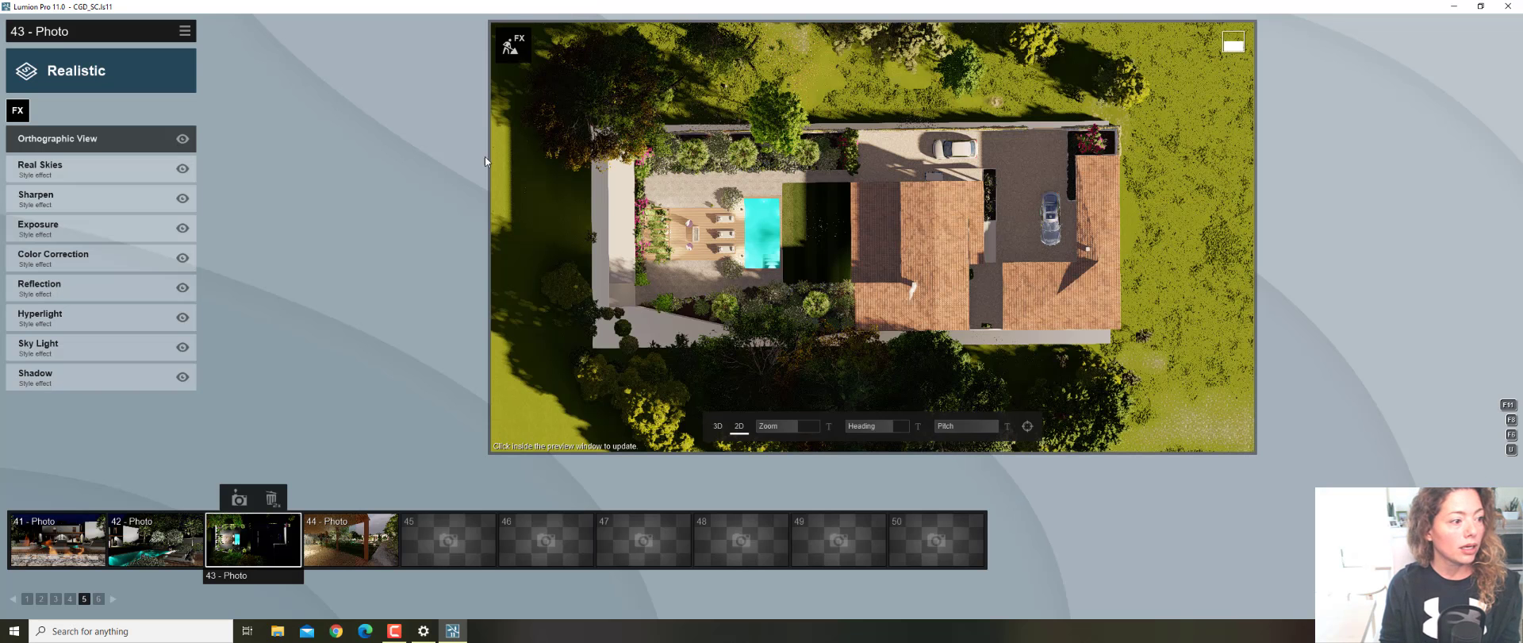
Open the Orthographic View effect's settings and compare the plan view with the effect disabled and enabled
left_click(123, 138)
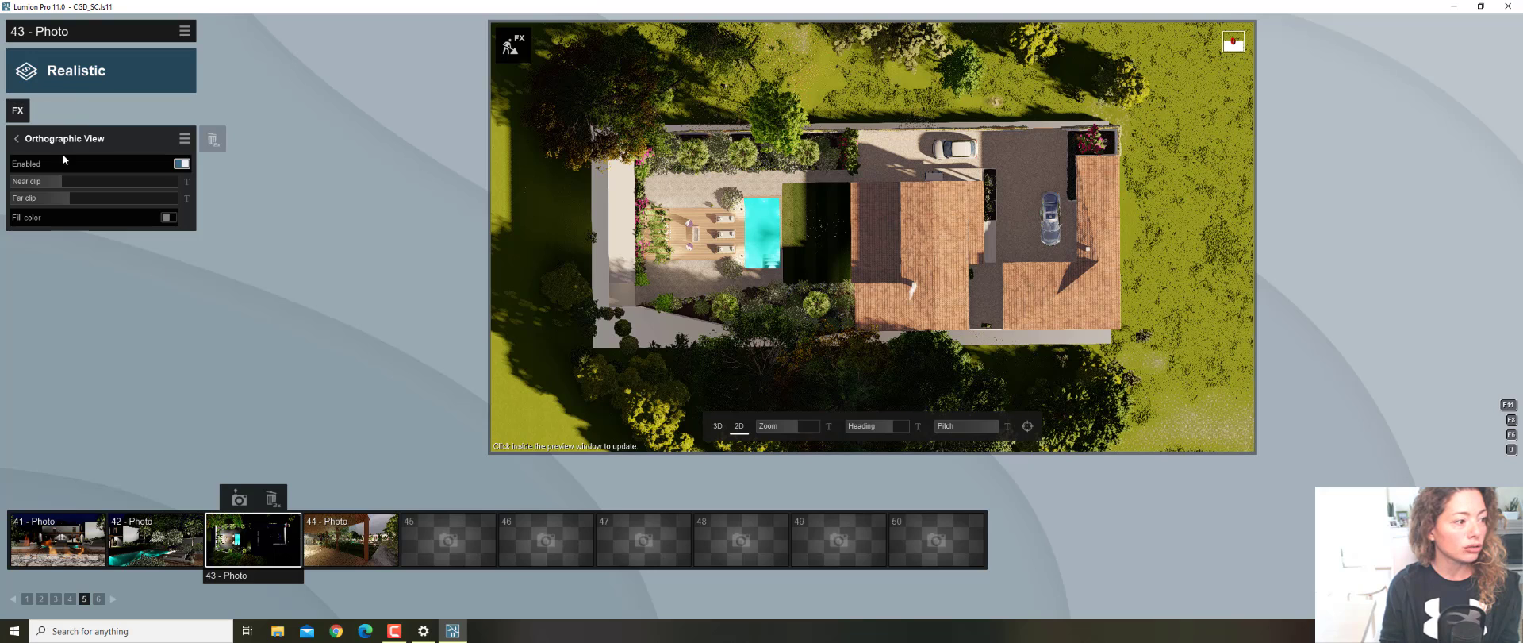
left_click(181, 163)
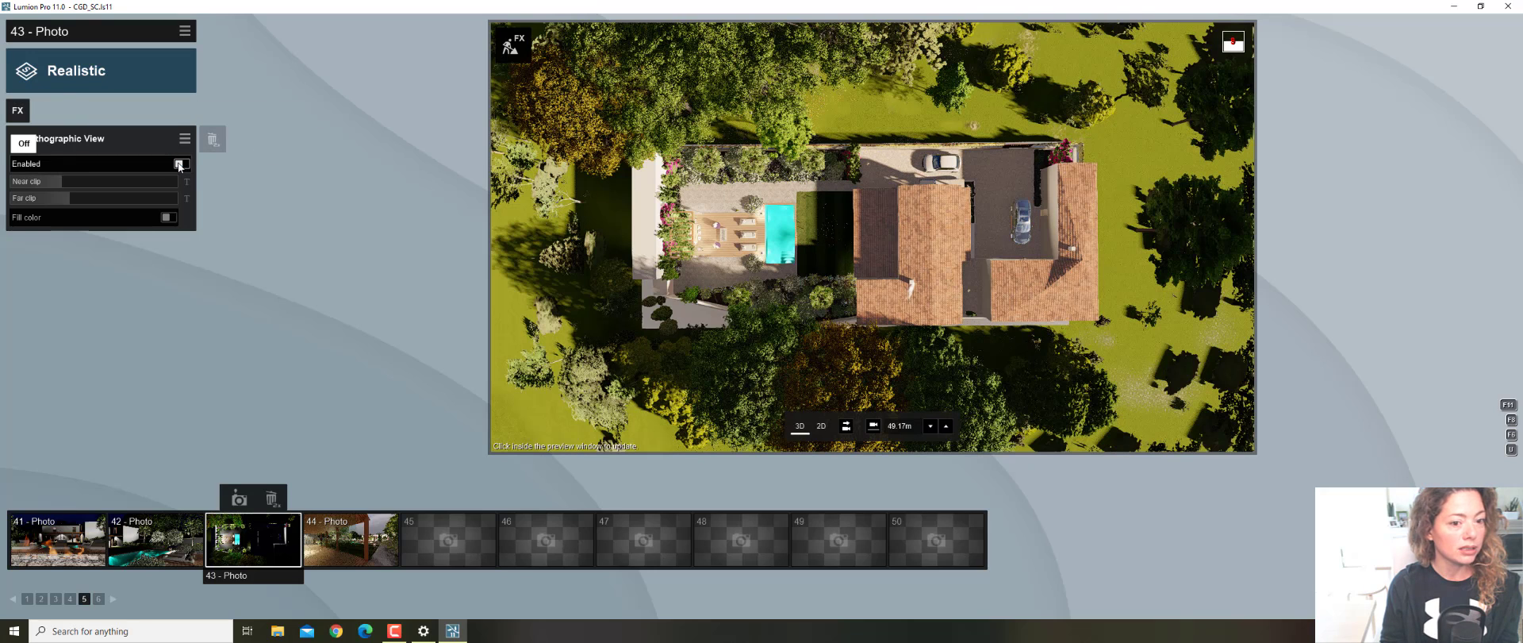
left_click(181, 163)
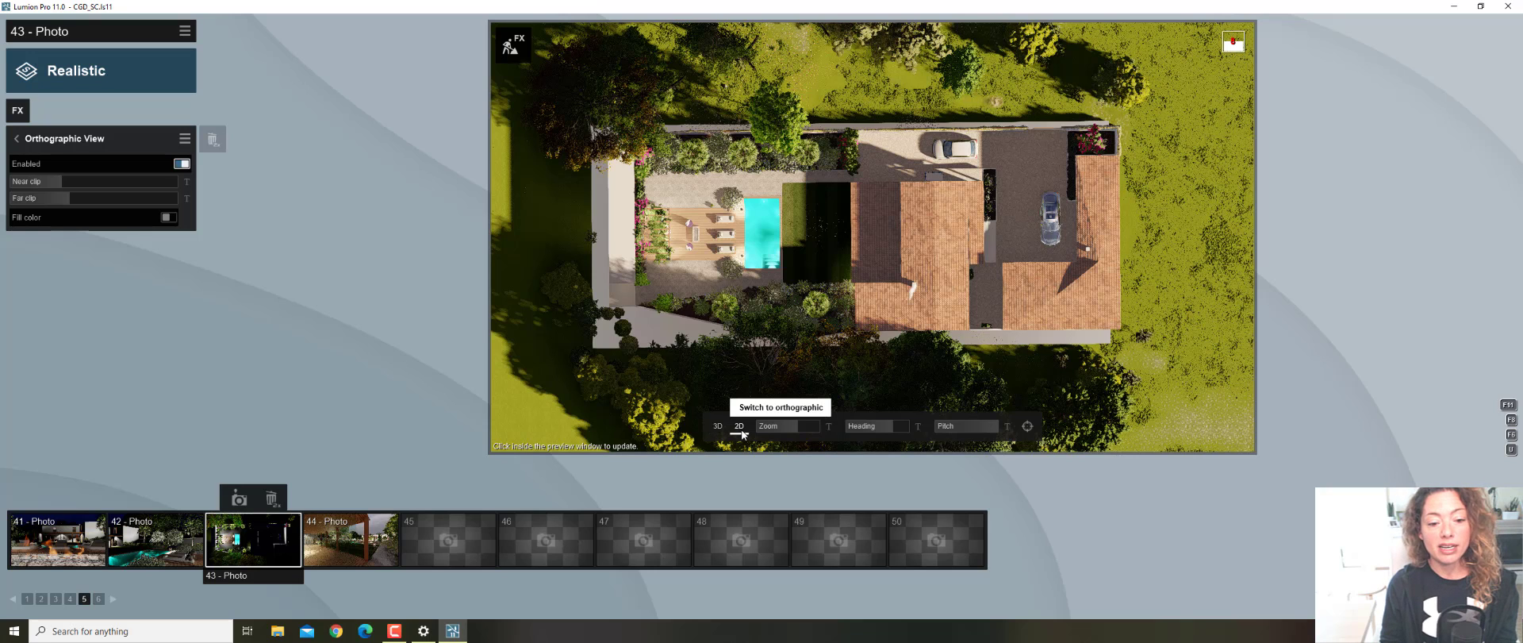
Enlarge the orthographic top view of the property and try different far clip distances
left_click_drag(811, 423, 801, 424)
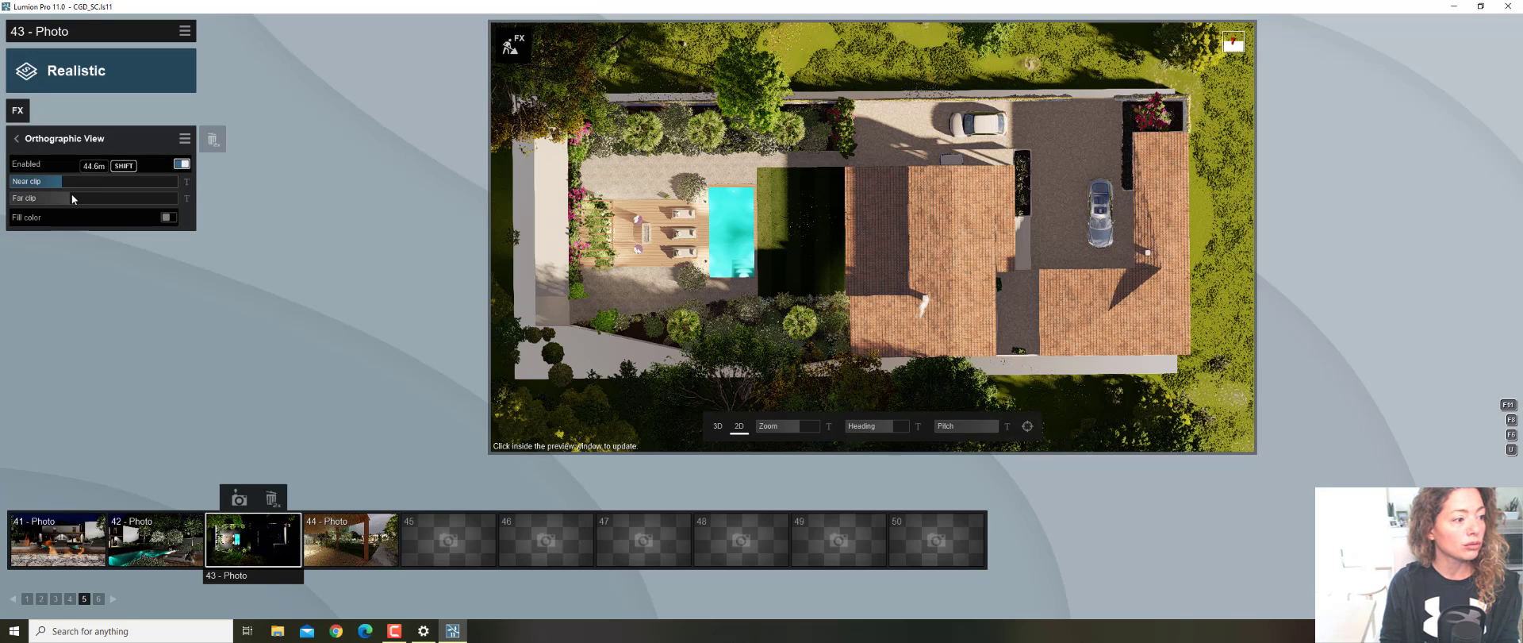
left_click_drag(74, 197, 173, 202)
mouse_move(73, 204)
left_mouse_down()
mouse_move(43, 204)
mouse_move(67, 202)
left_mouse_up()
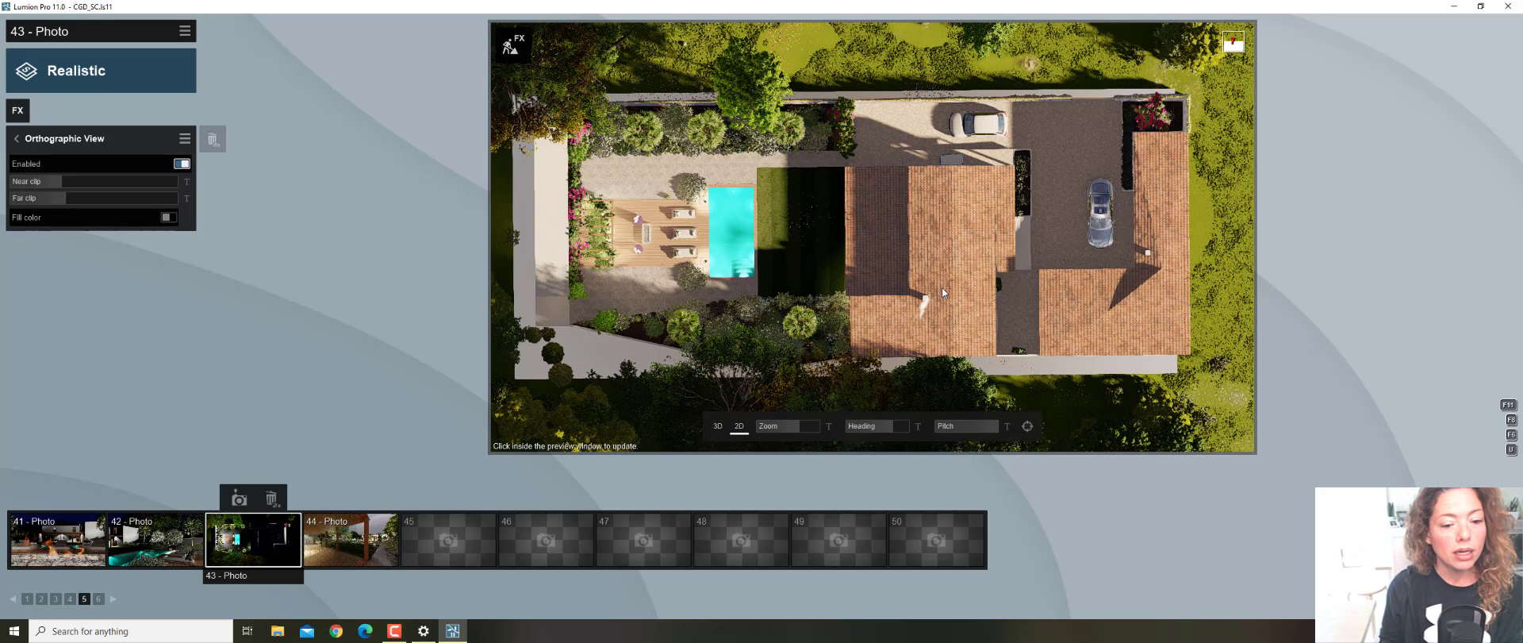
Turn the orthographic view into a side elevation, with far clip at 1500 m and near clip cutting past the house into the garden
left_click_drag(885, 425, 970, 425)
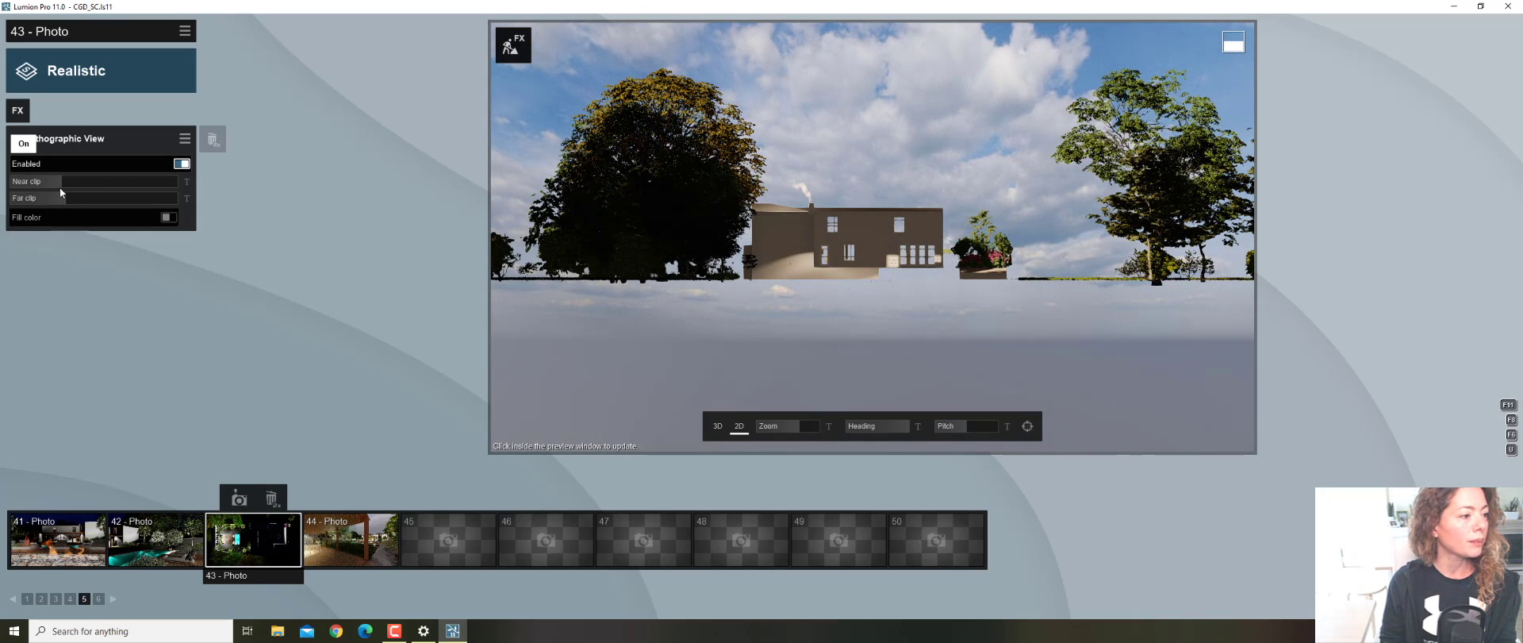
left_click_drag(72, 197, 187, 199)
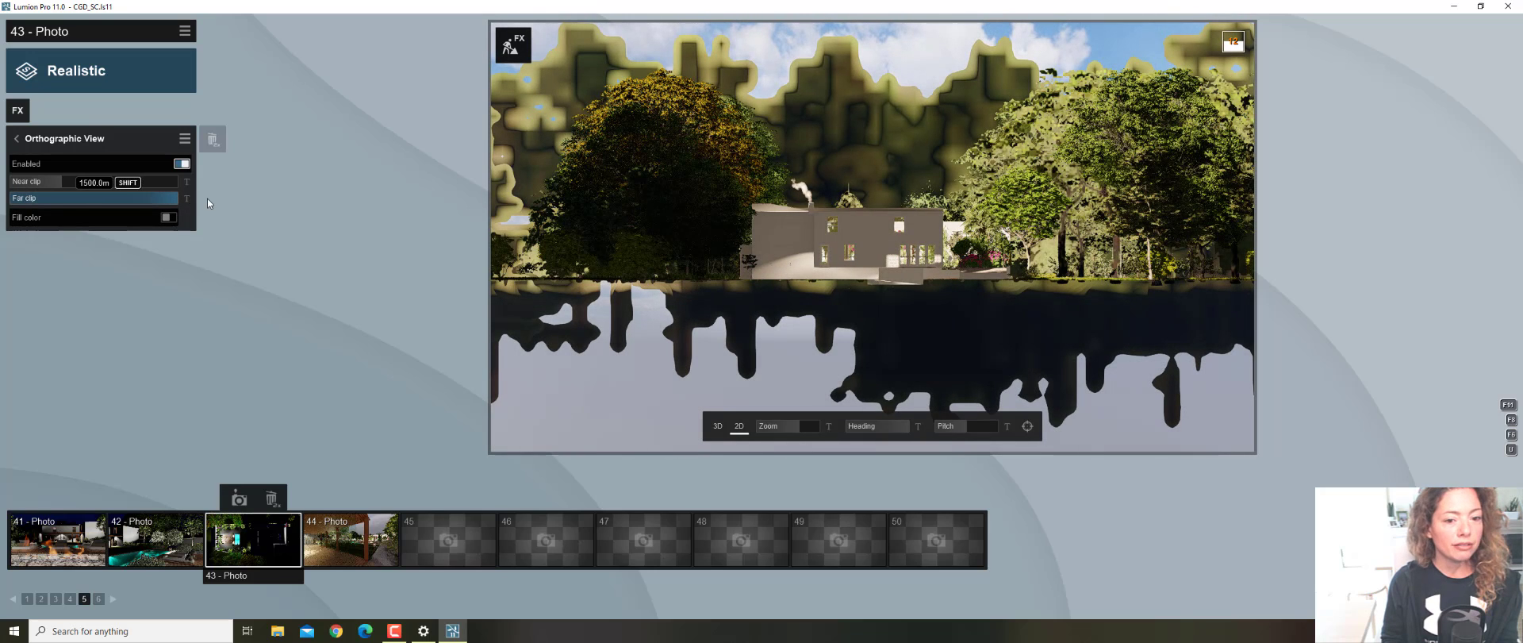
left_click_drag(67, 179, 1, 179)
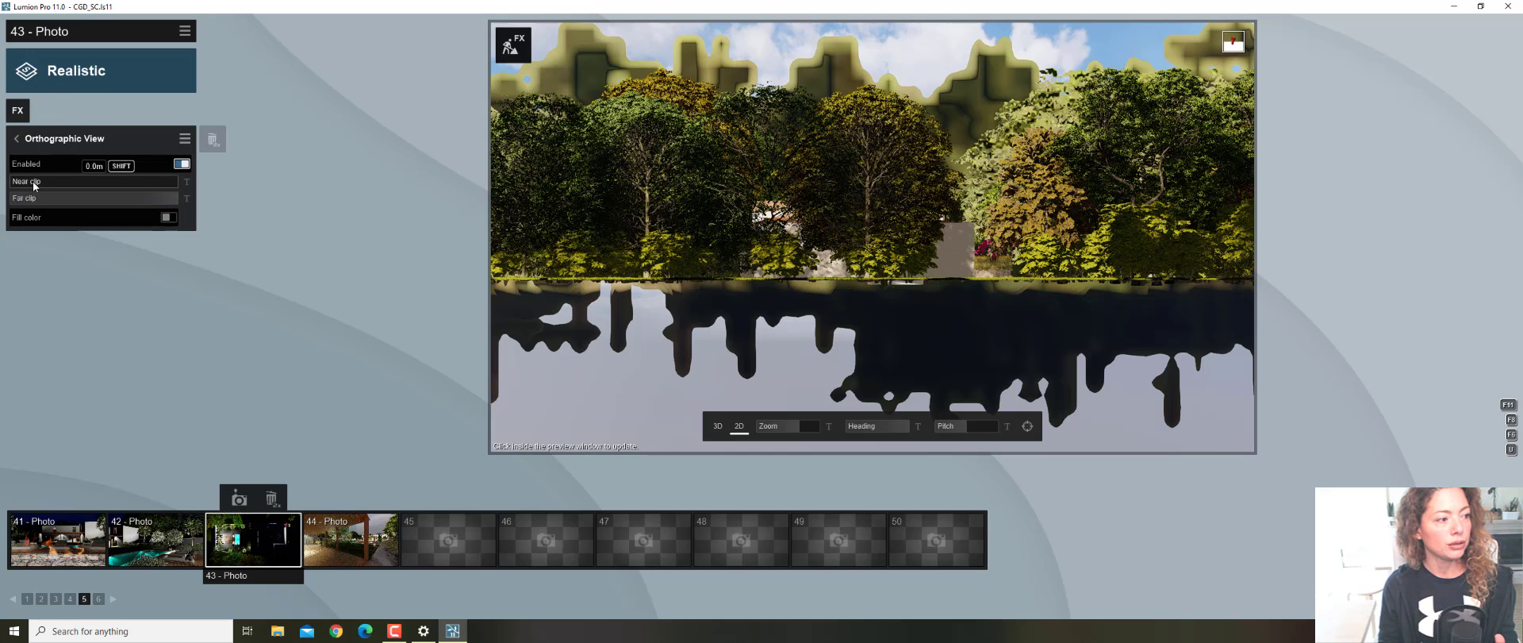
left_click_drag(32, 181, 67, 179)
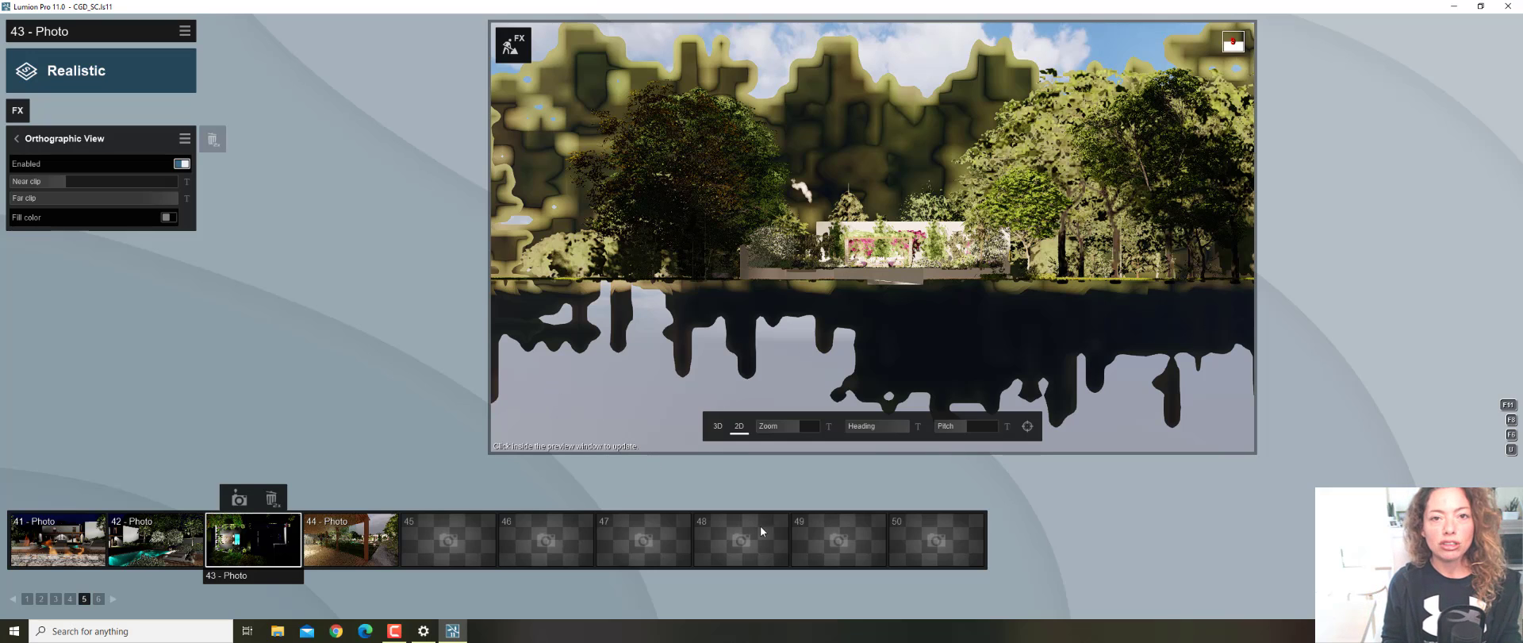
Zoom in and shift the orthographic elevation to frame the flowering pergola, its seating and the trees behind the garden wall
mouse_move(794, 427)
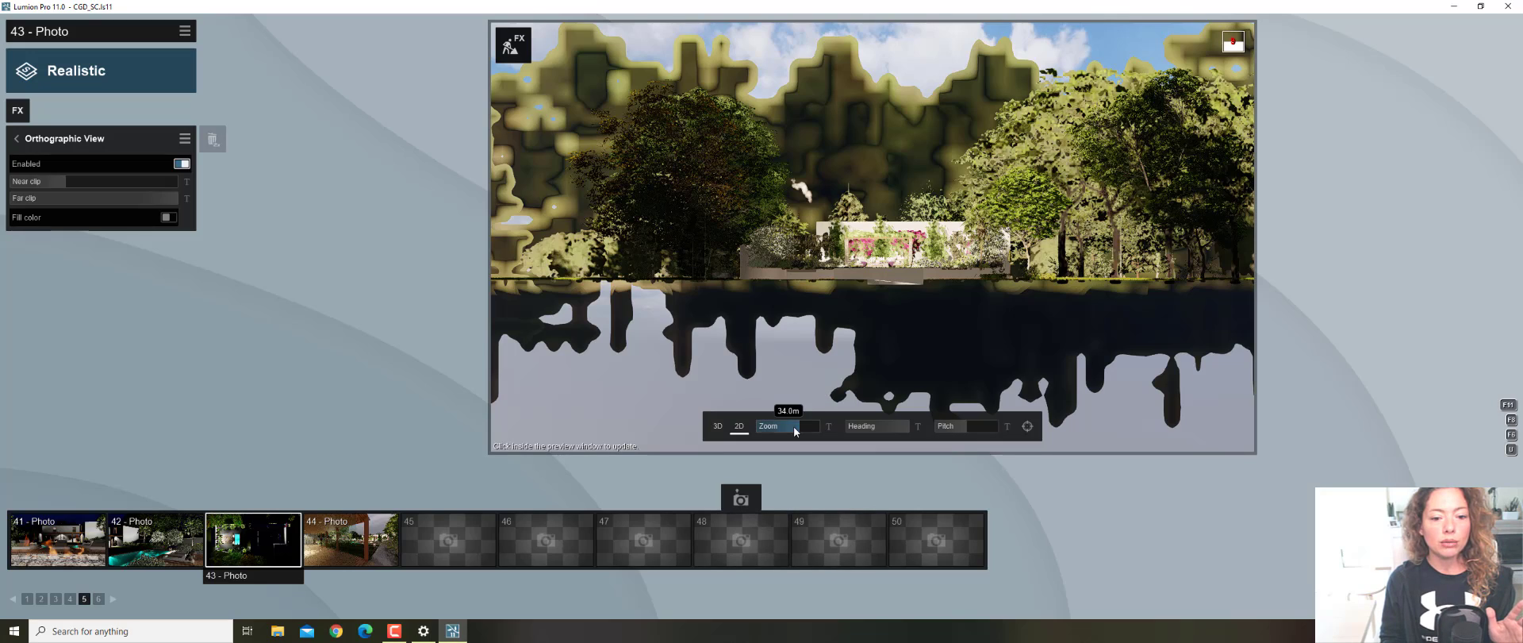
left_click_drag(801, 425, 809, 426)
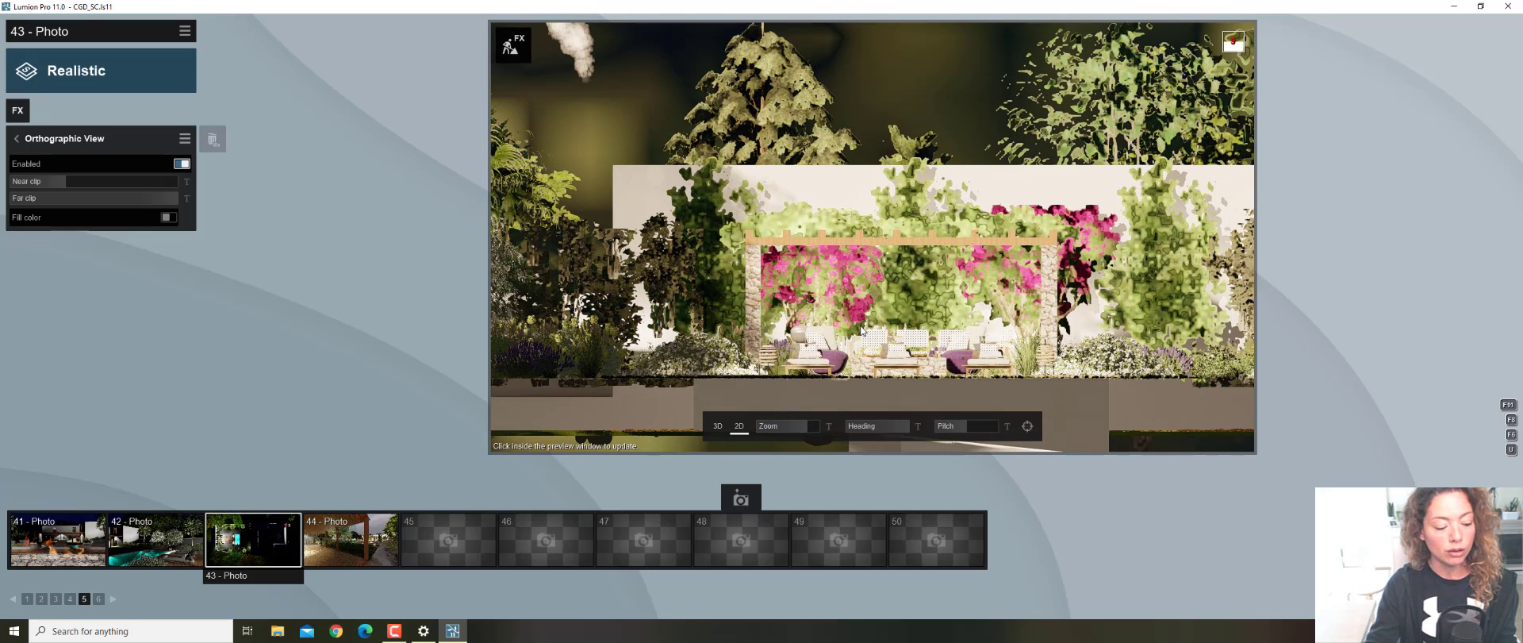
key("e")
key("e")
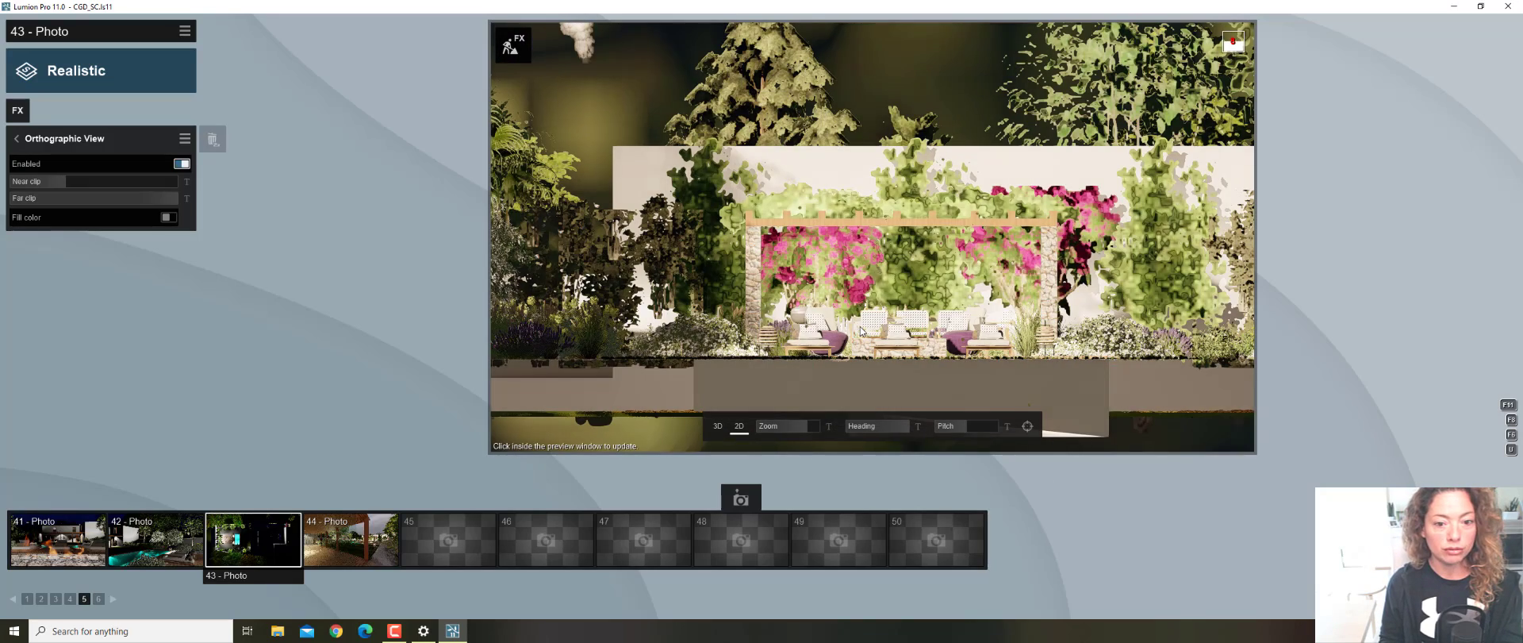
key("a")
key("q")
key("q")
key("q")
key("q")
key("q")
key("q")
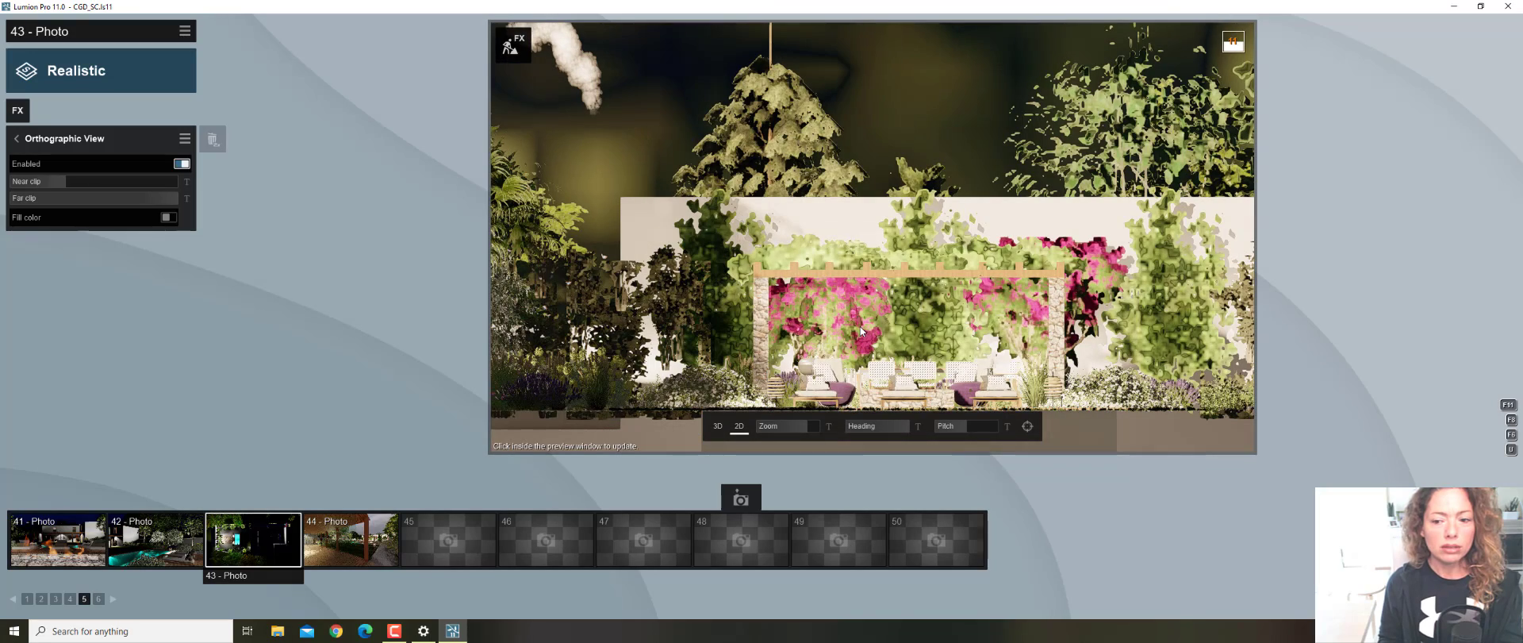
key("q")
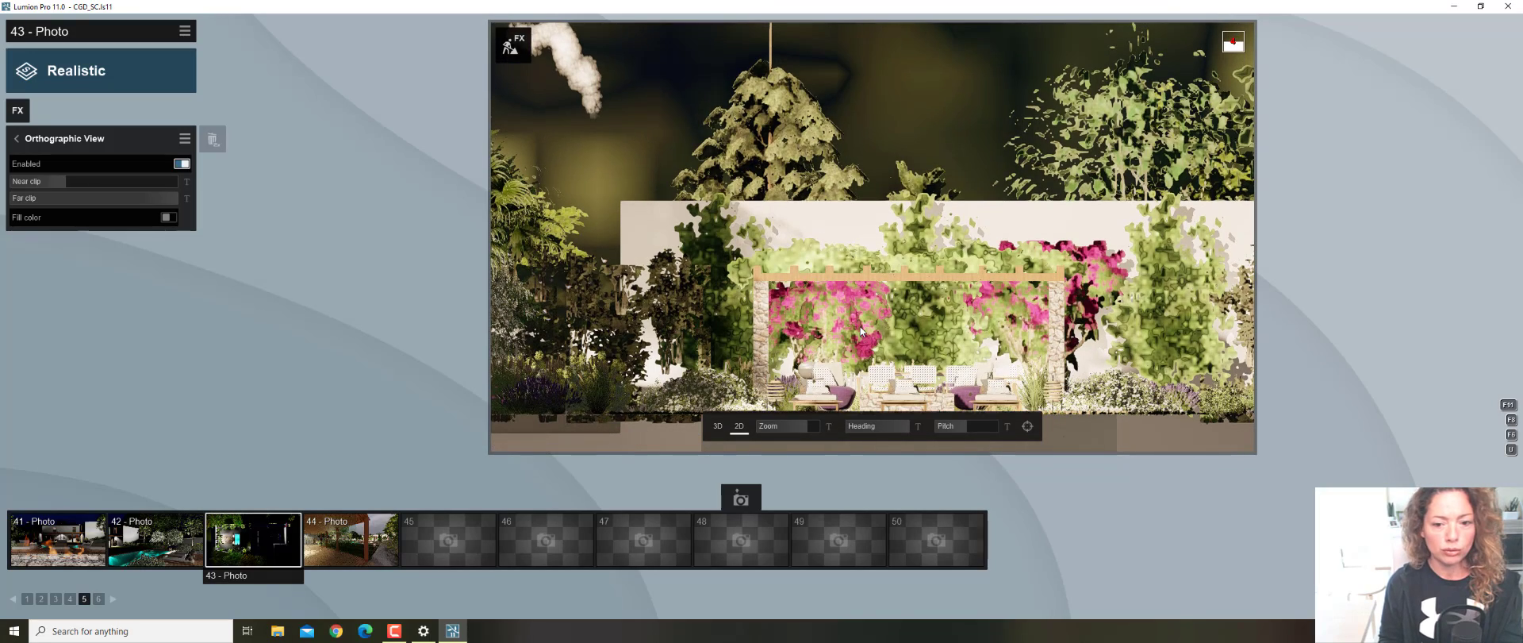
key("q")
key("q")
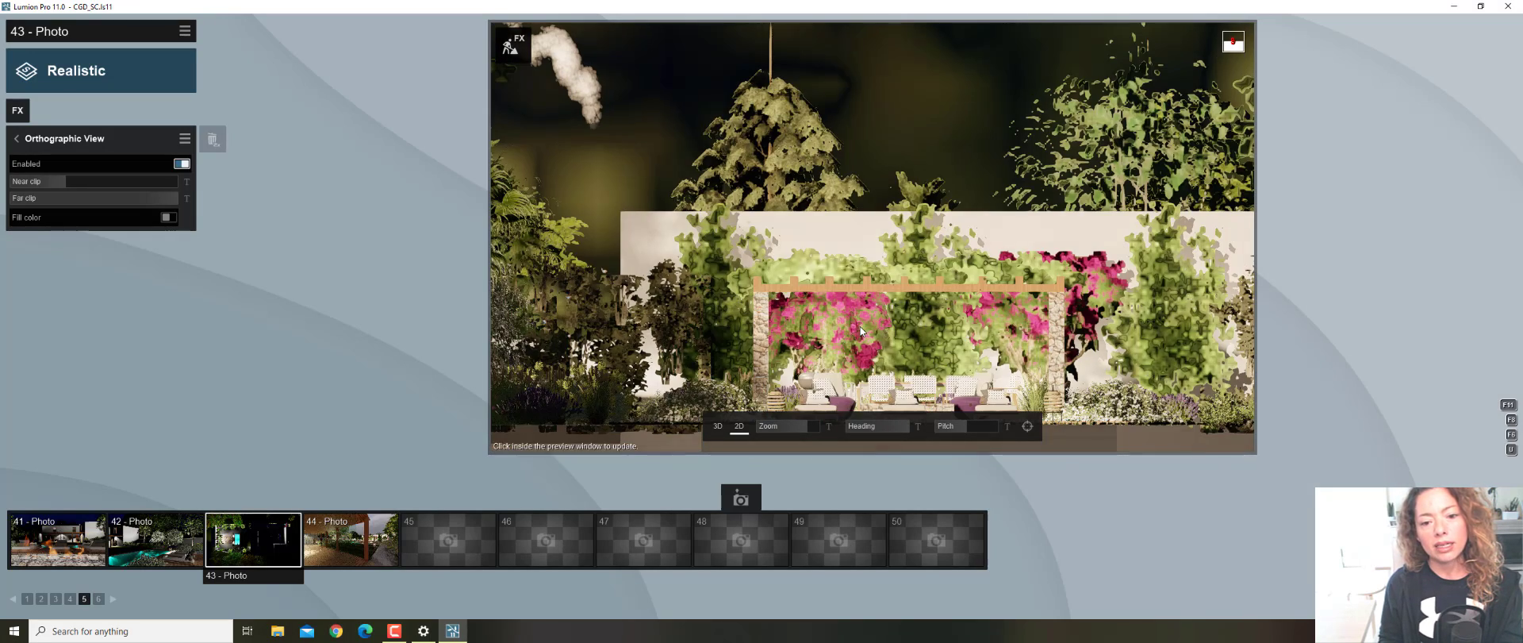
key("q")
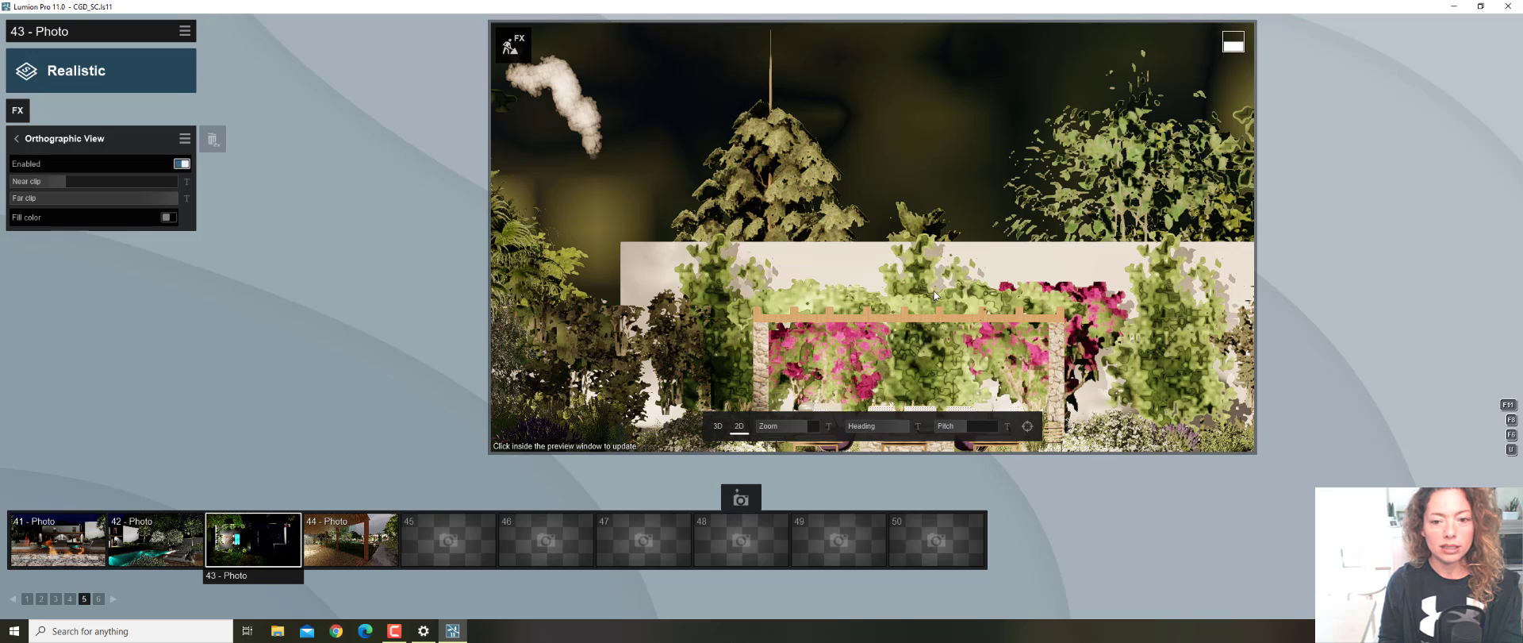
scroll(931, 300, "down", 2)
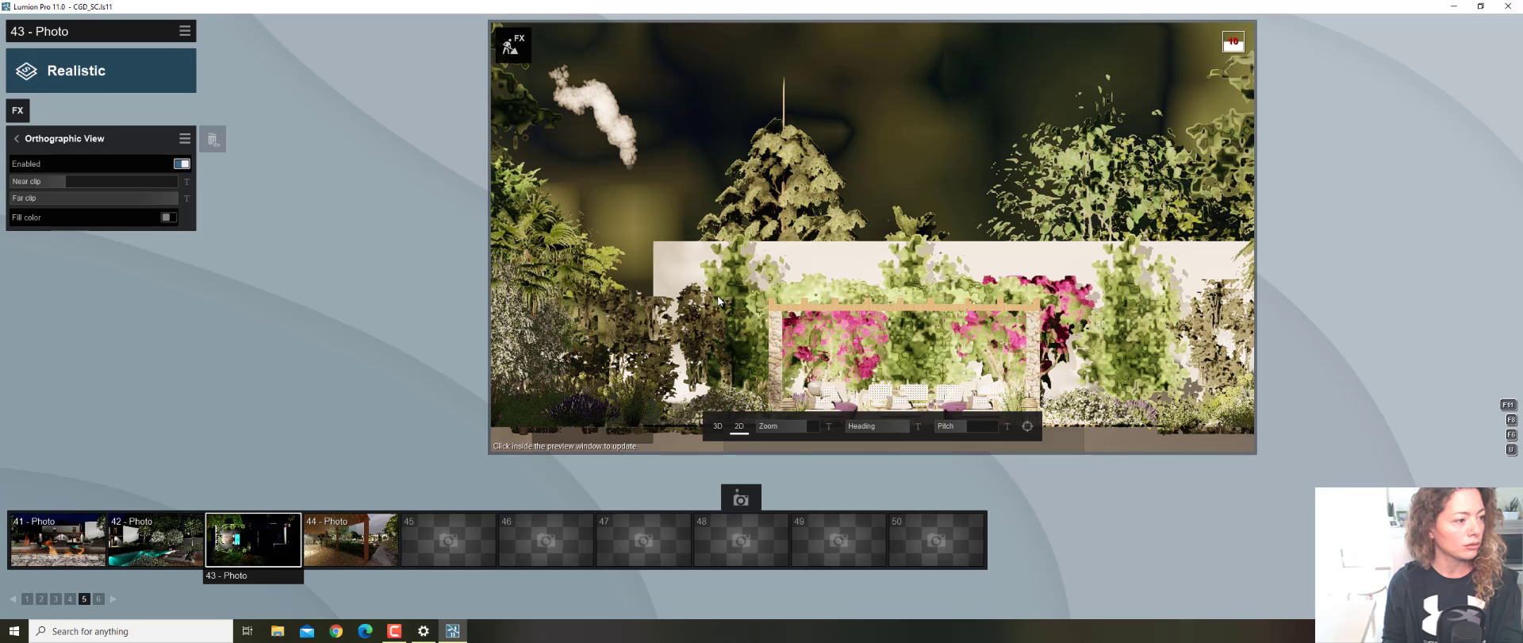
Reduce the far clip of the orthographic elevation to 187.5 m to replace the distant background with sky
left_click_drag(159, 196, 145, 198)
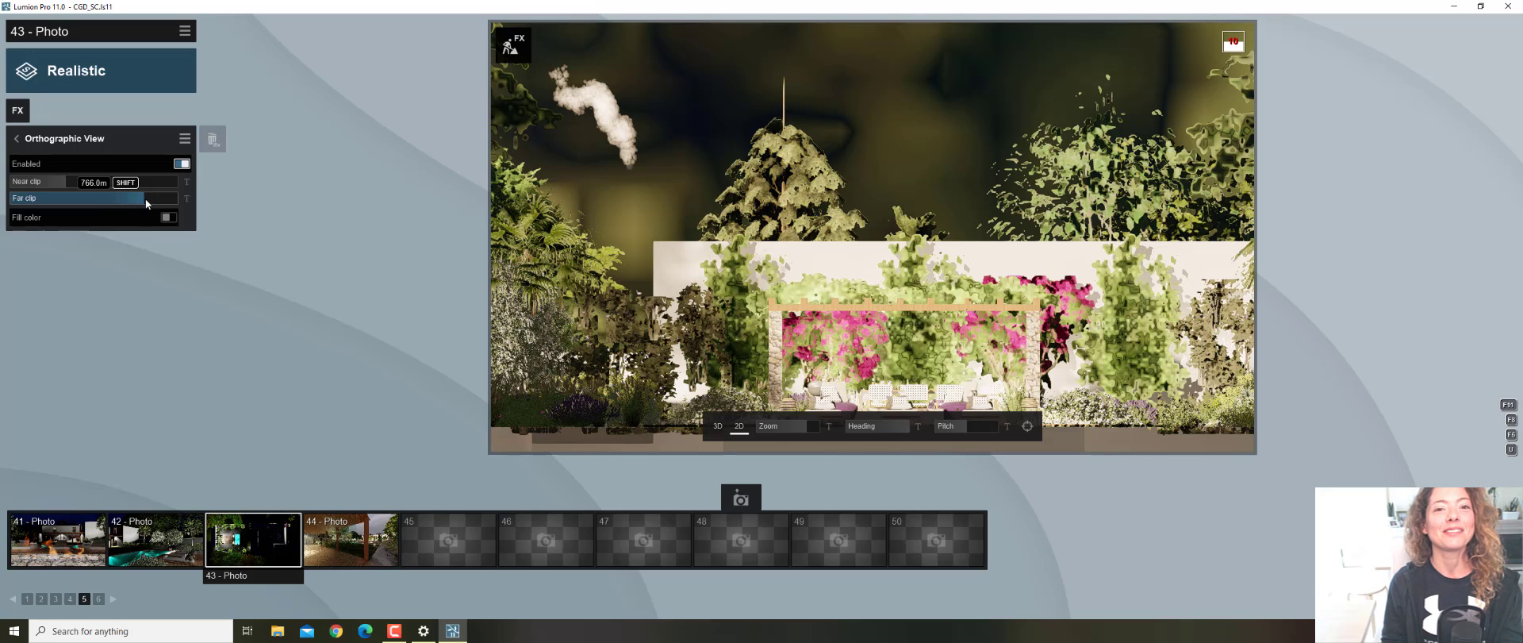
left_click_drag(125, 197, 94, 196)
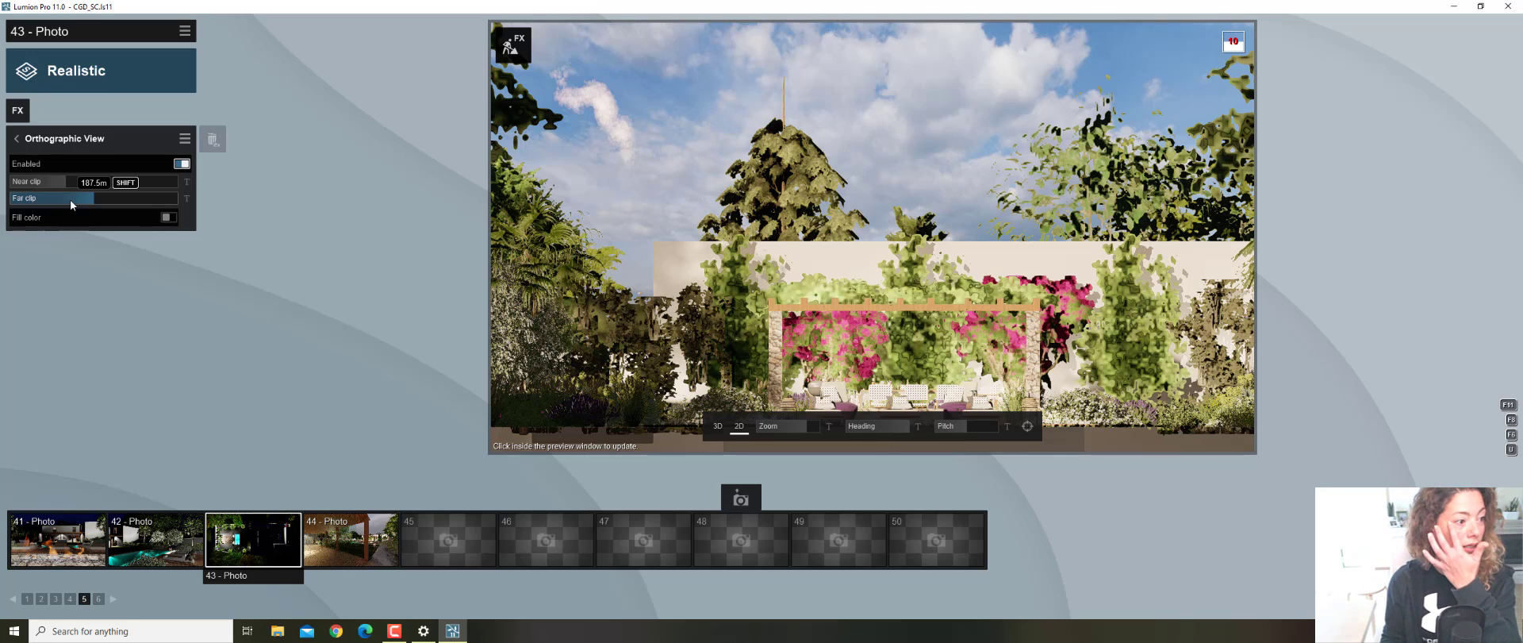
Try a solid fill color behind the elevation, testing reds up to RGB 255, 47, 47, and disable the fill
left_click(168, 216)
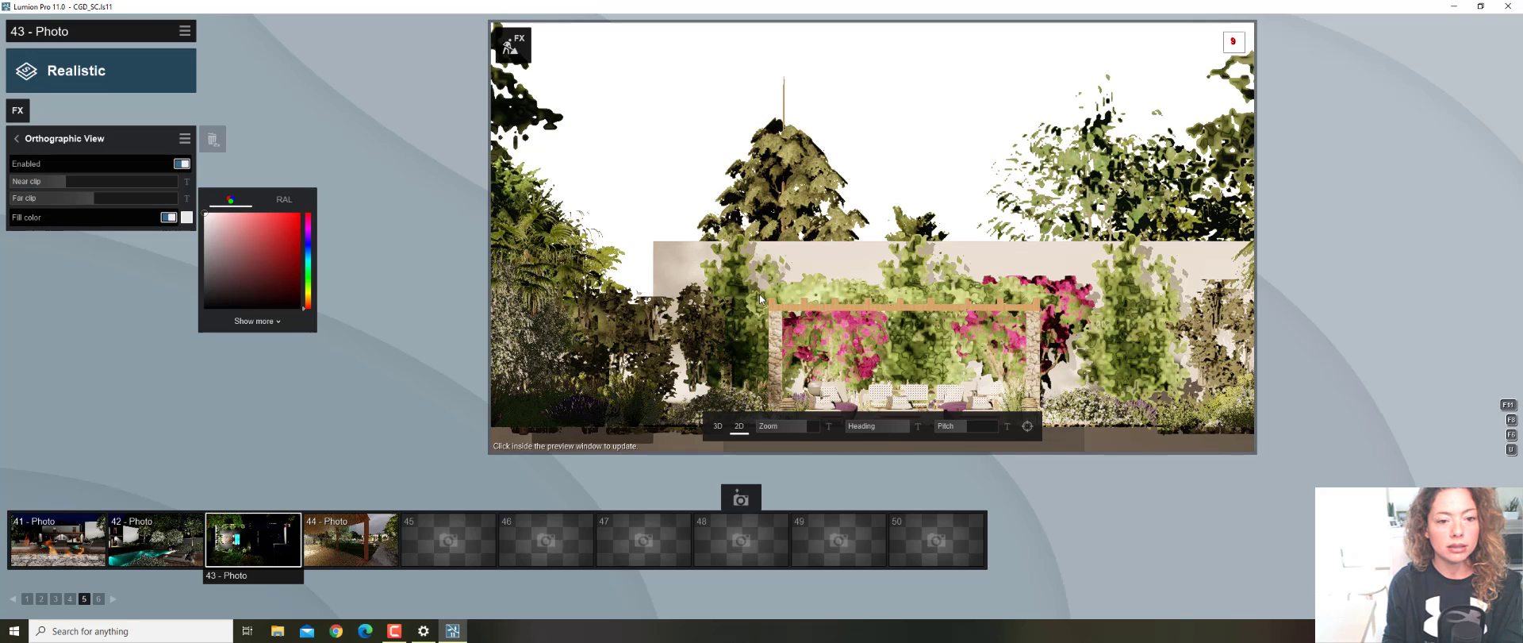
left_click(306, 276)
left_click_drag(306, 276, 309, 277)
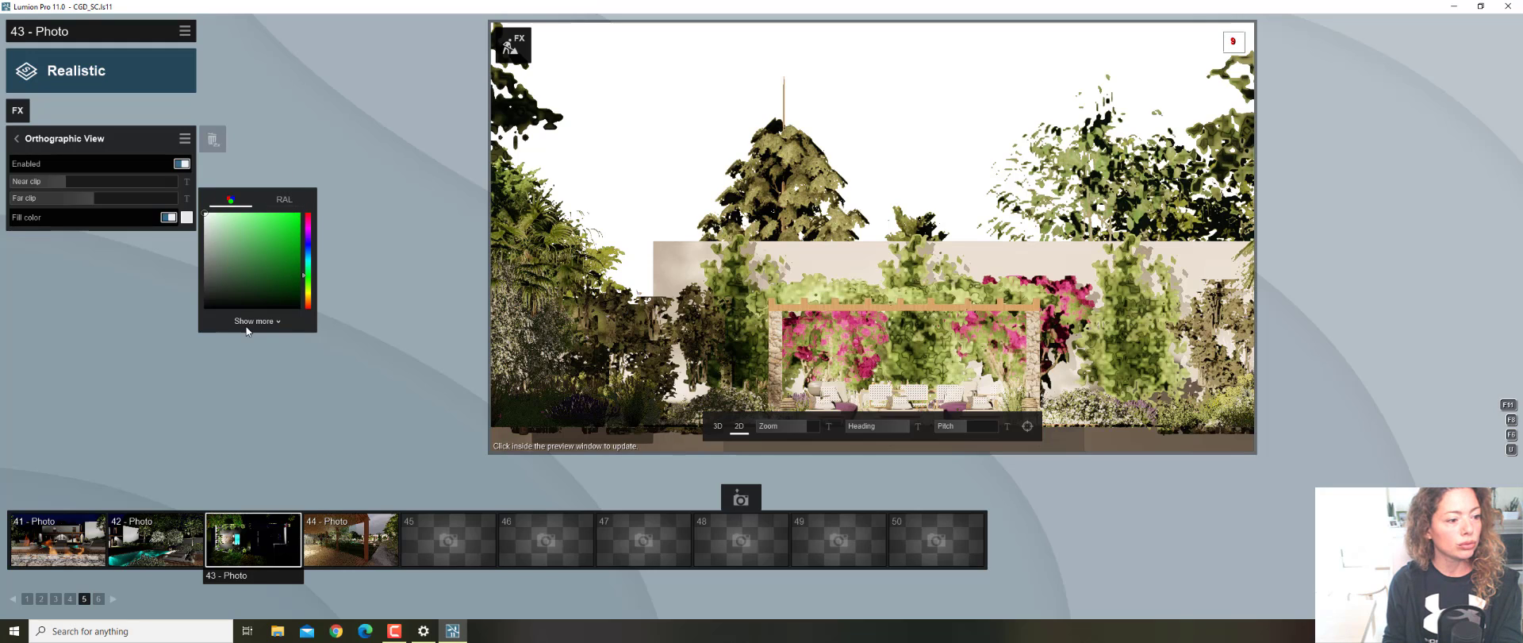
left_click(276, 218)
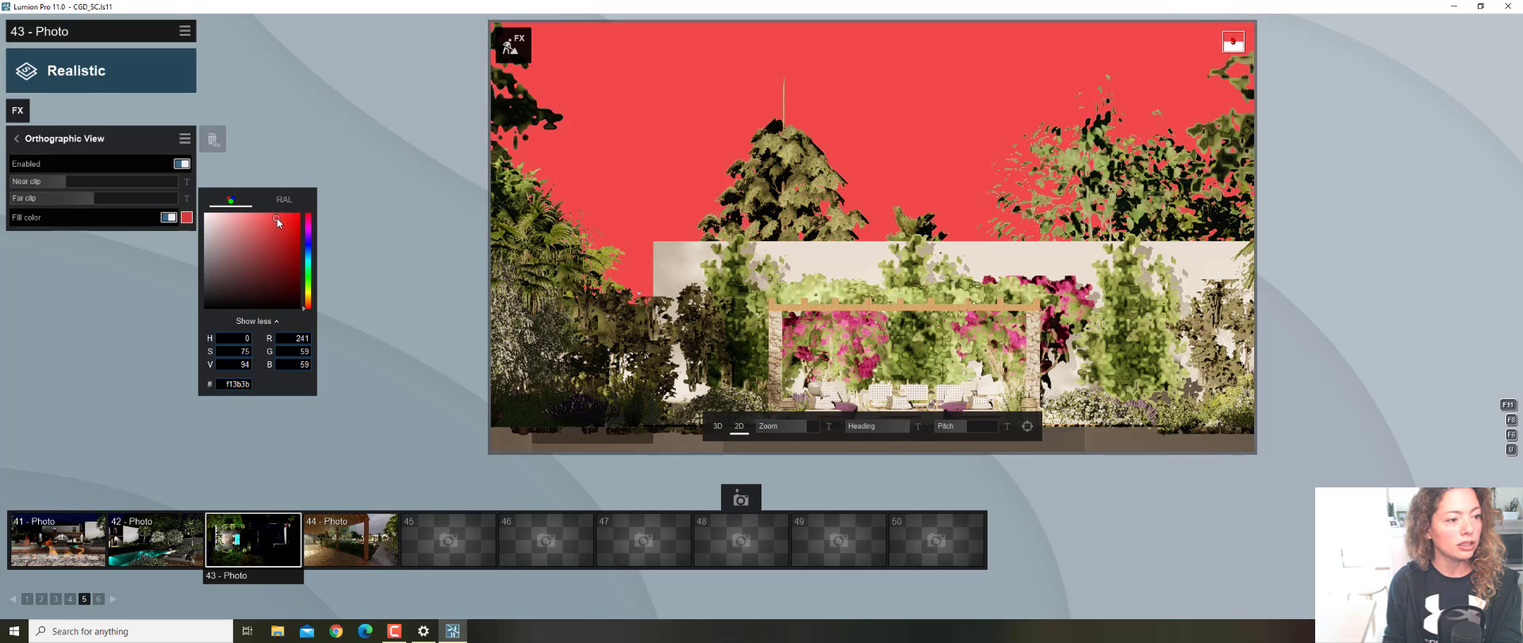
left_click(243, 217)
left_click(297, 217)
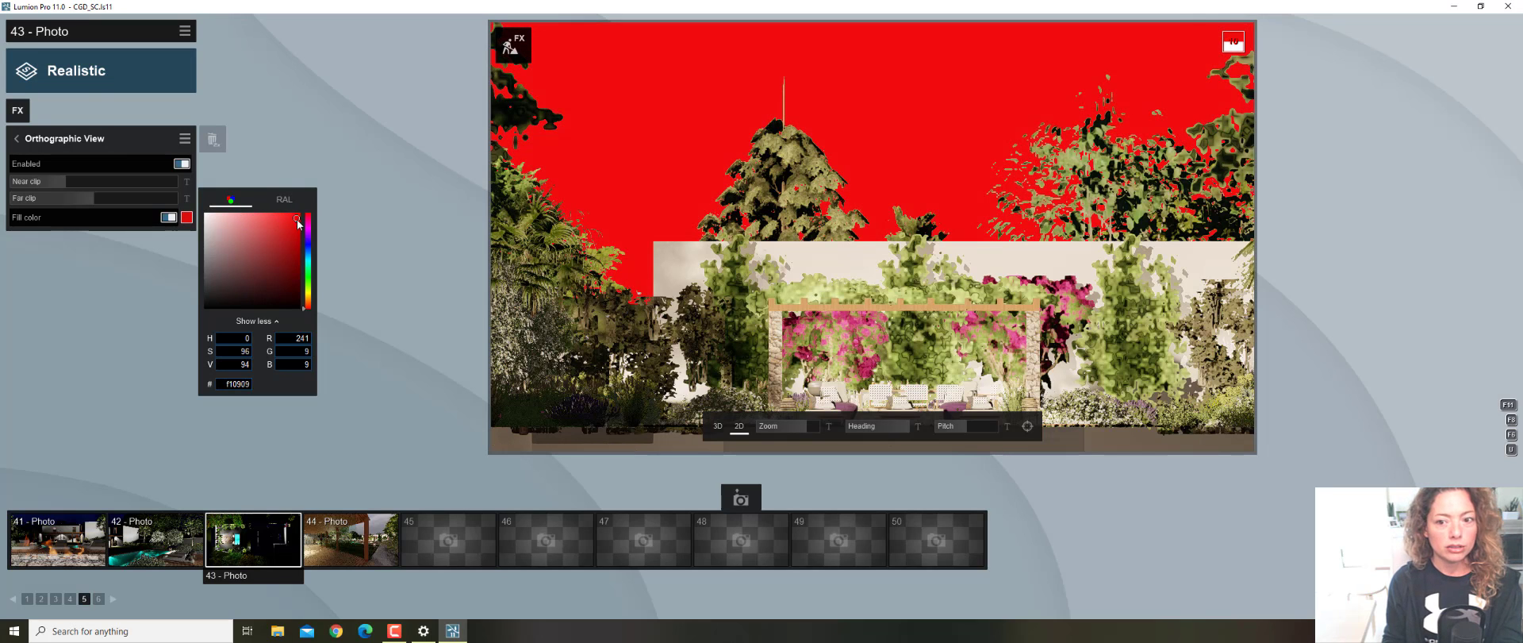
left_click(283, 212)
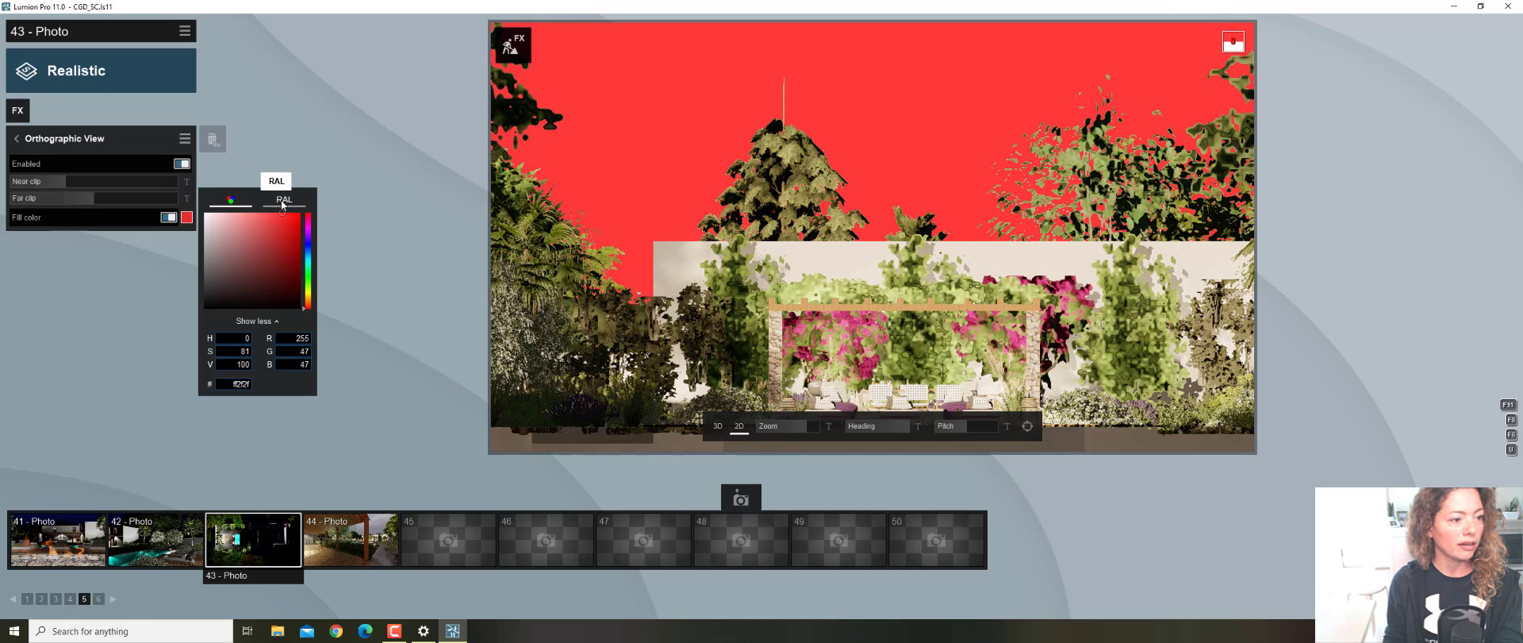
left_click(283, 200)
left_click(220, 203)
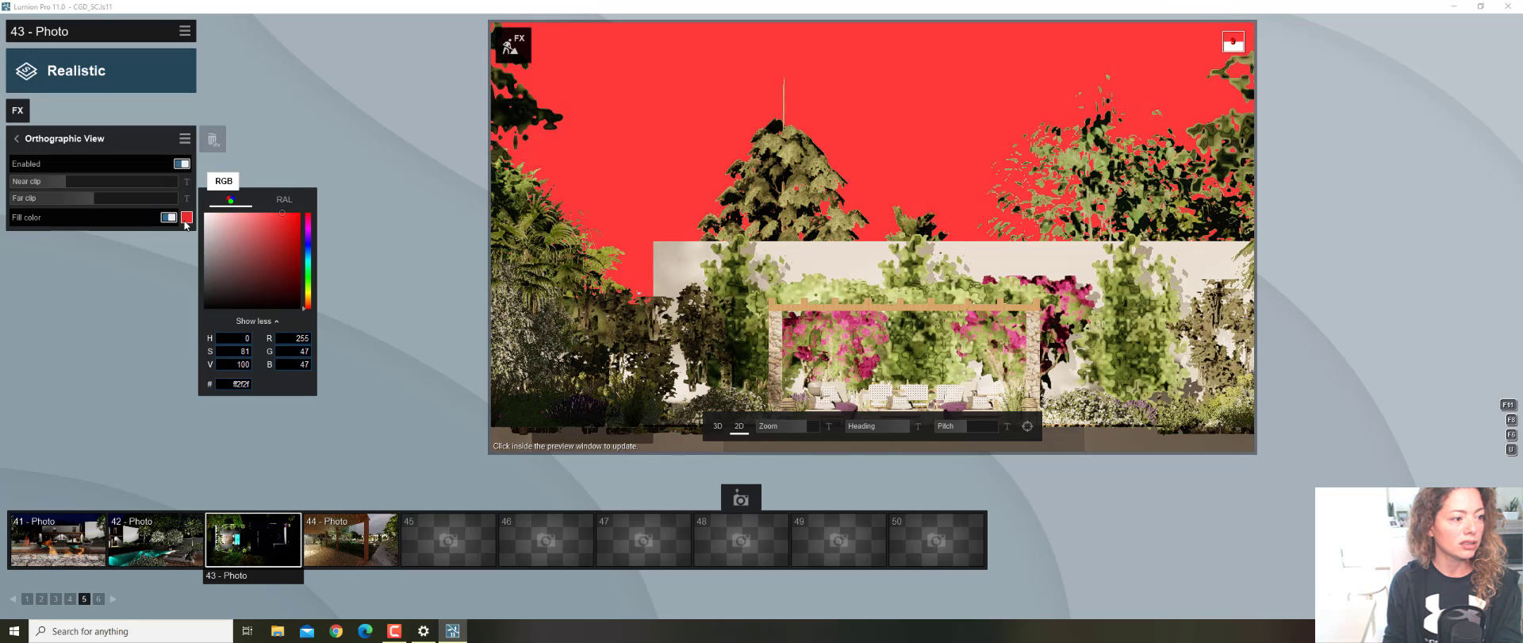
left_click(168, 217)
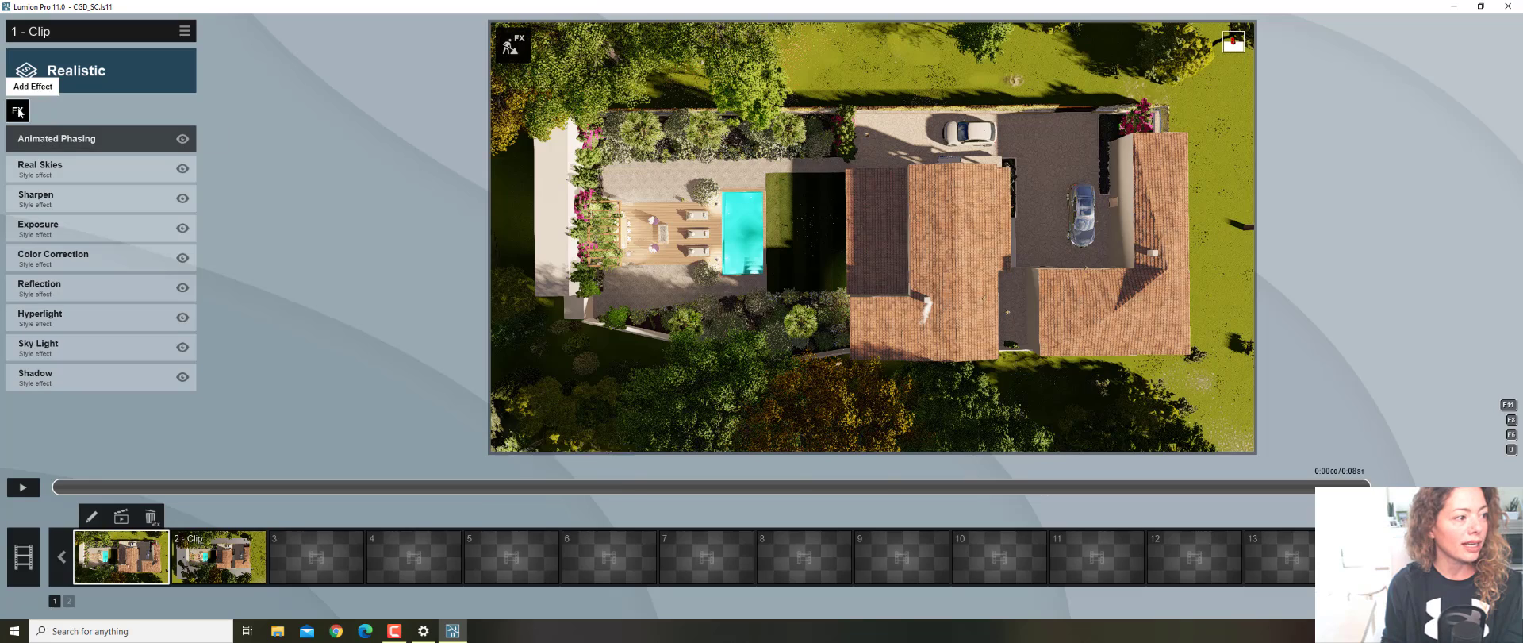
Check the featured effects available for the first movie clip
left_click(52, 127)
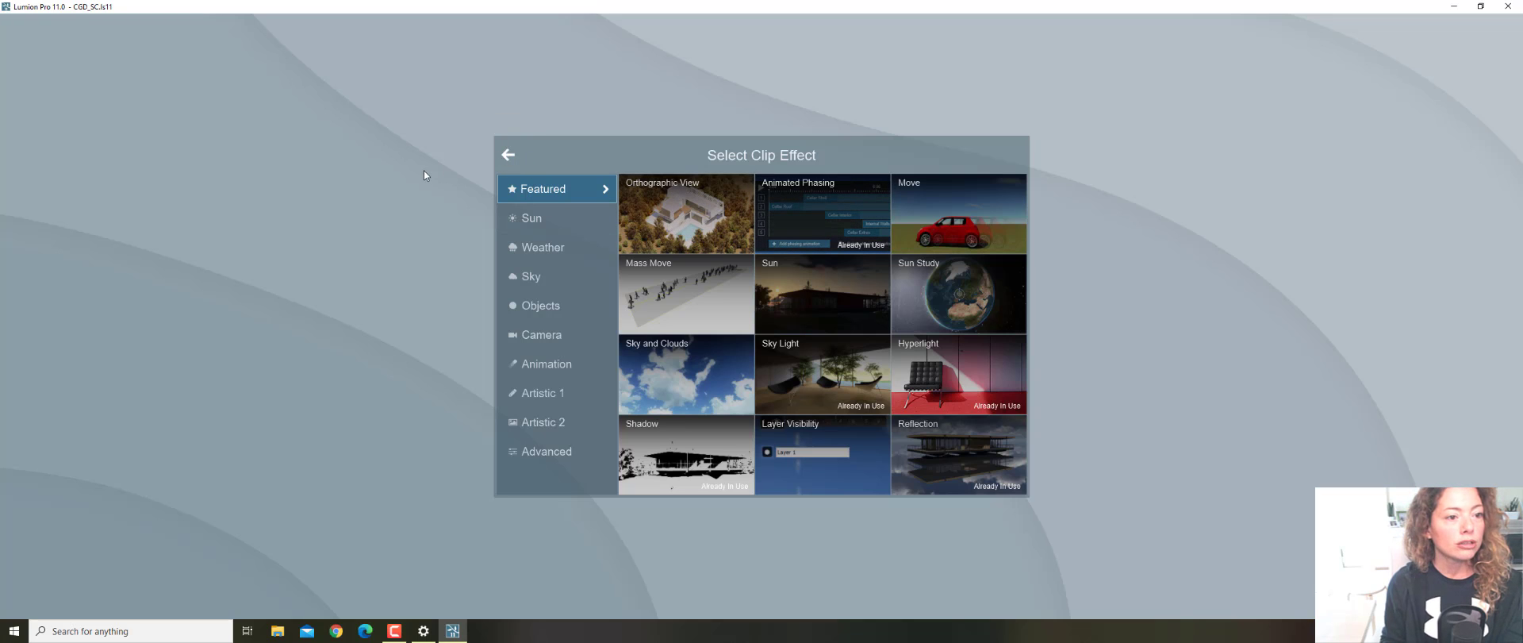
left_click(507, 155)
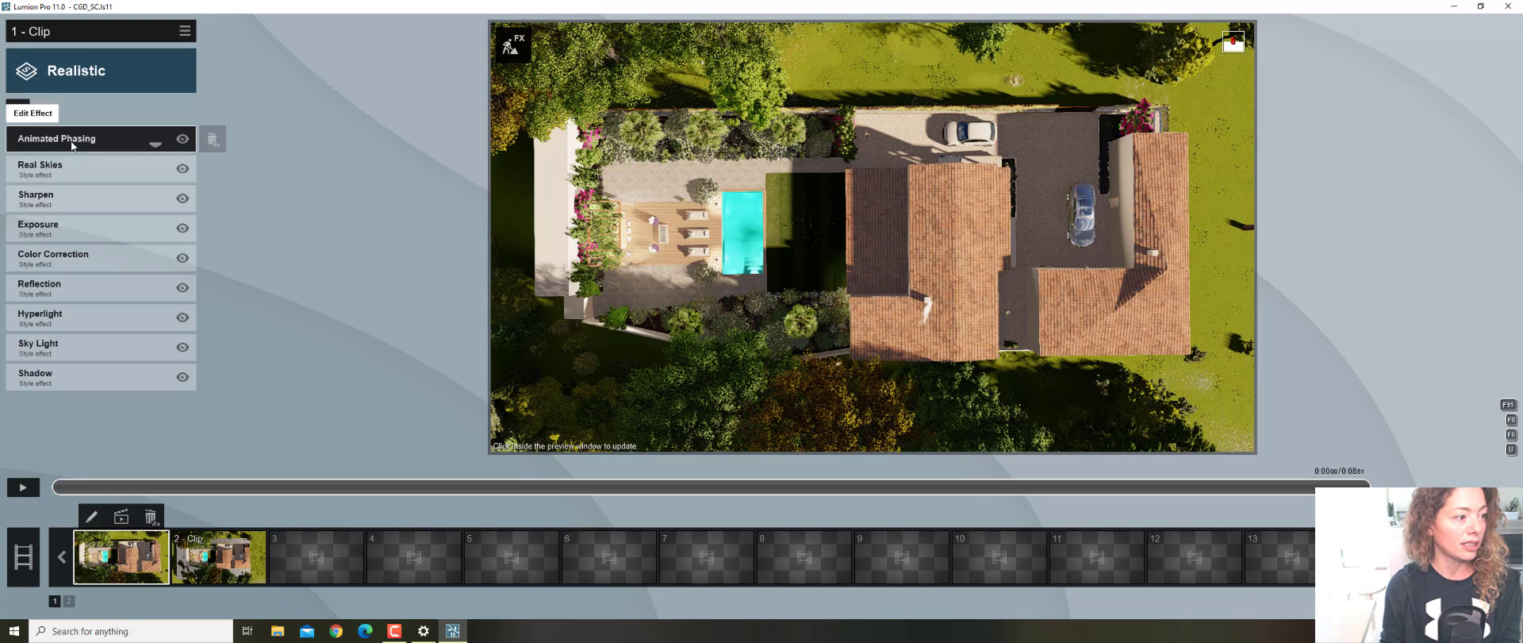
Start selecting objects for Phasing animation 1 of the clip's Animated Phasing effect, with all object categories selectable
mouse_move(75, 140)
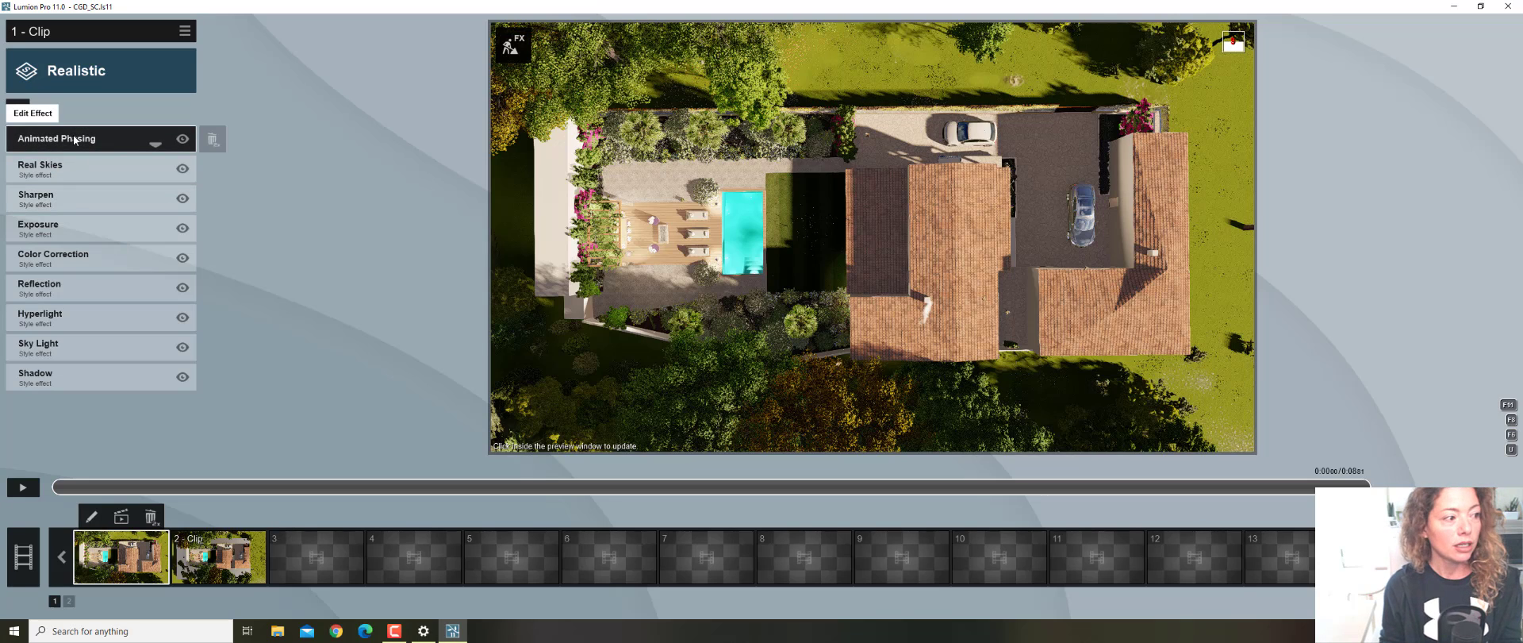
left_click(75, 140)
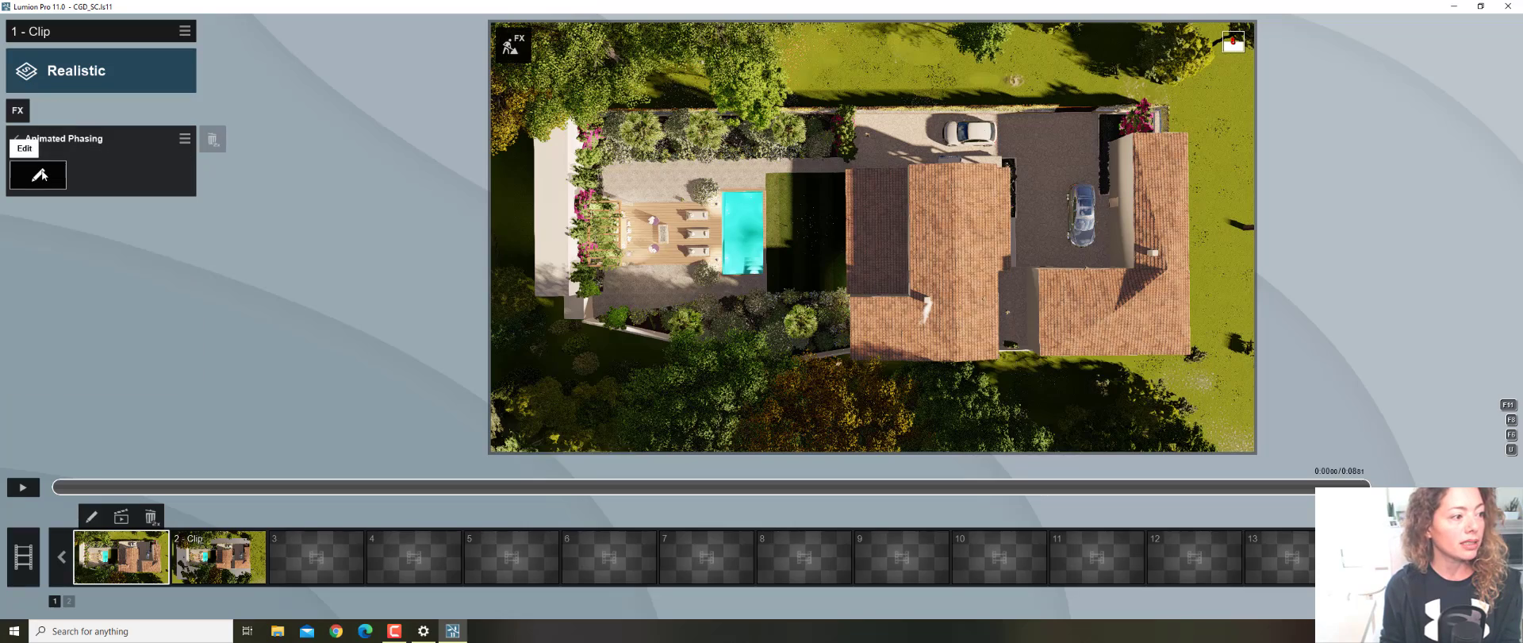
left_click(39, 174)
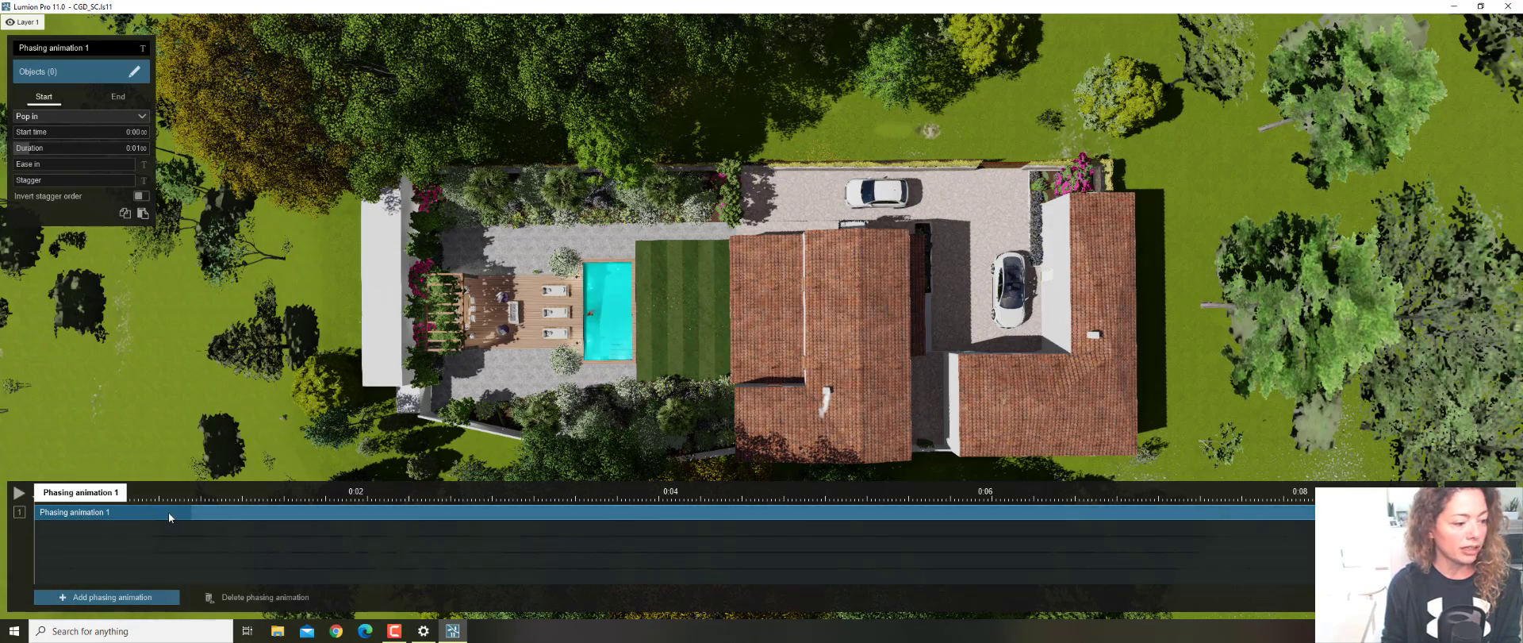
left_click(136, 72)
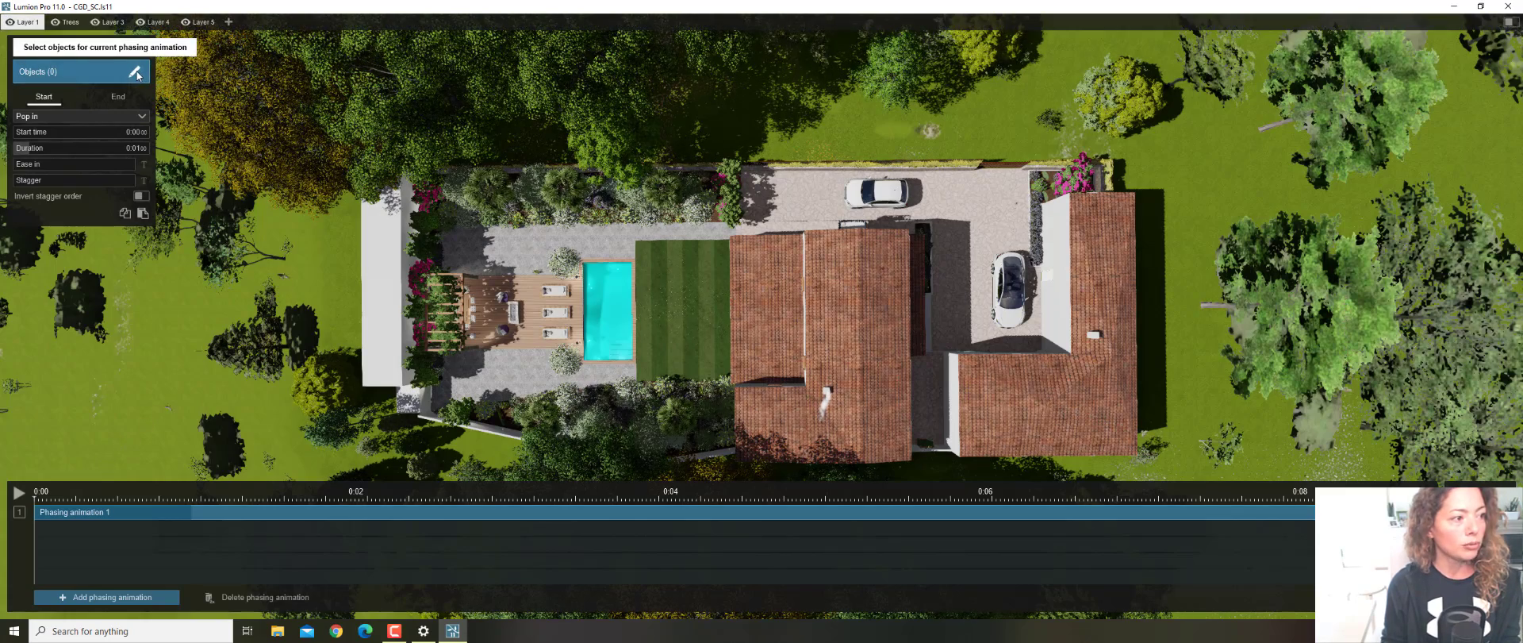
left_click(137, 75)
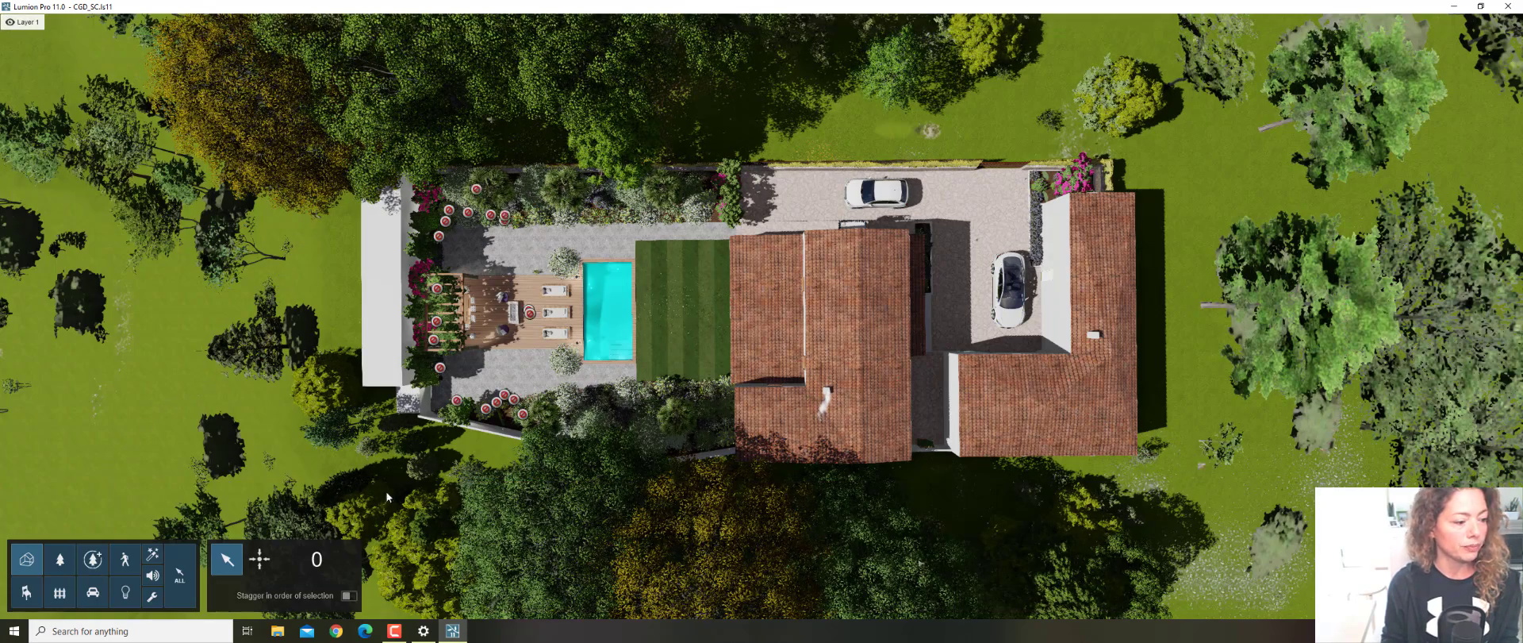
left_click(180, 574)
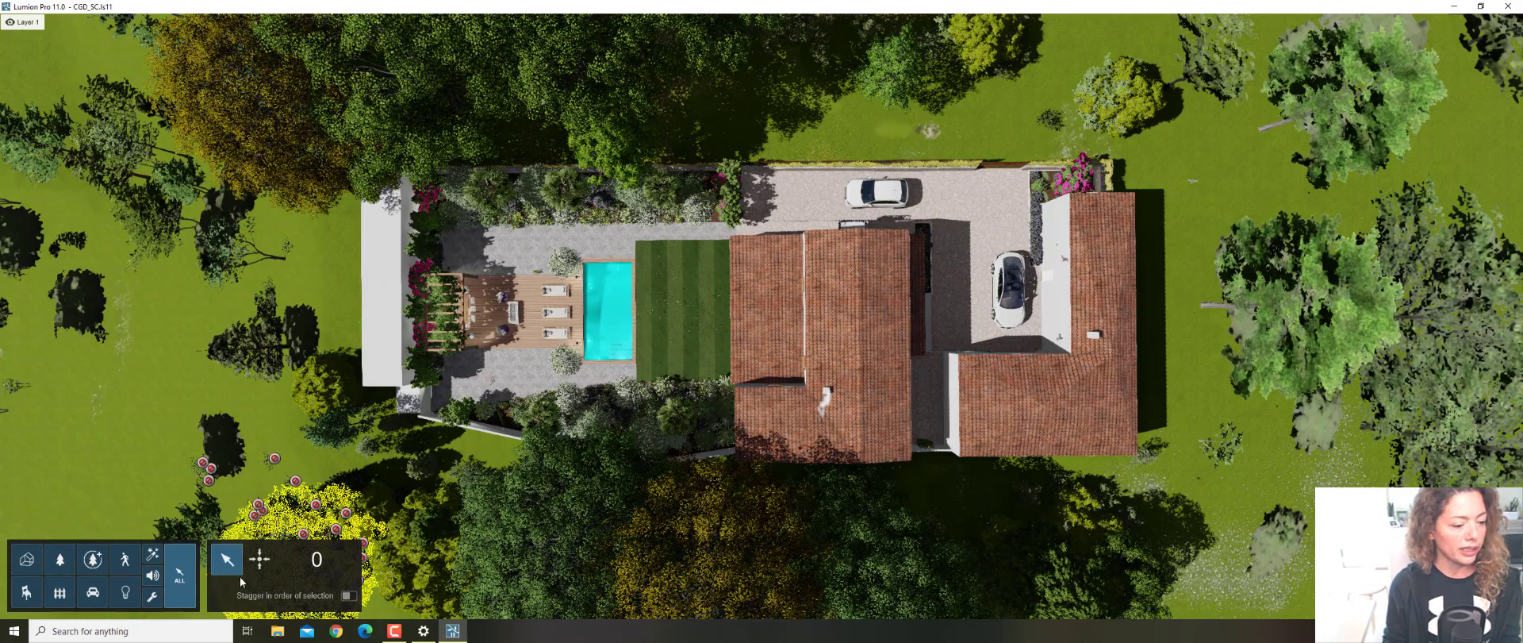
Make the Trees layer active and hide Layers 1, 3, 4 and 5 so only vegetation can be selected
mouse_move(52, 39)
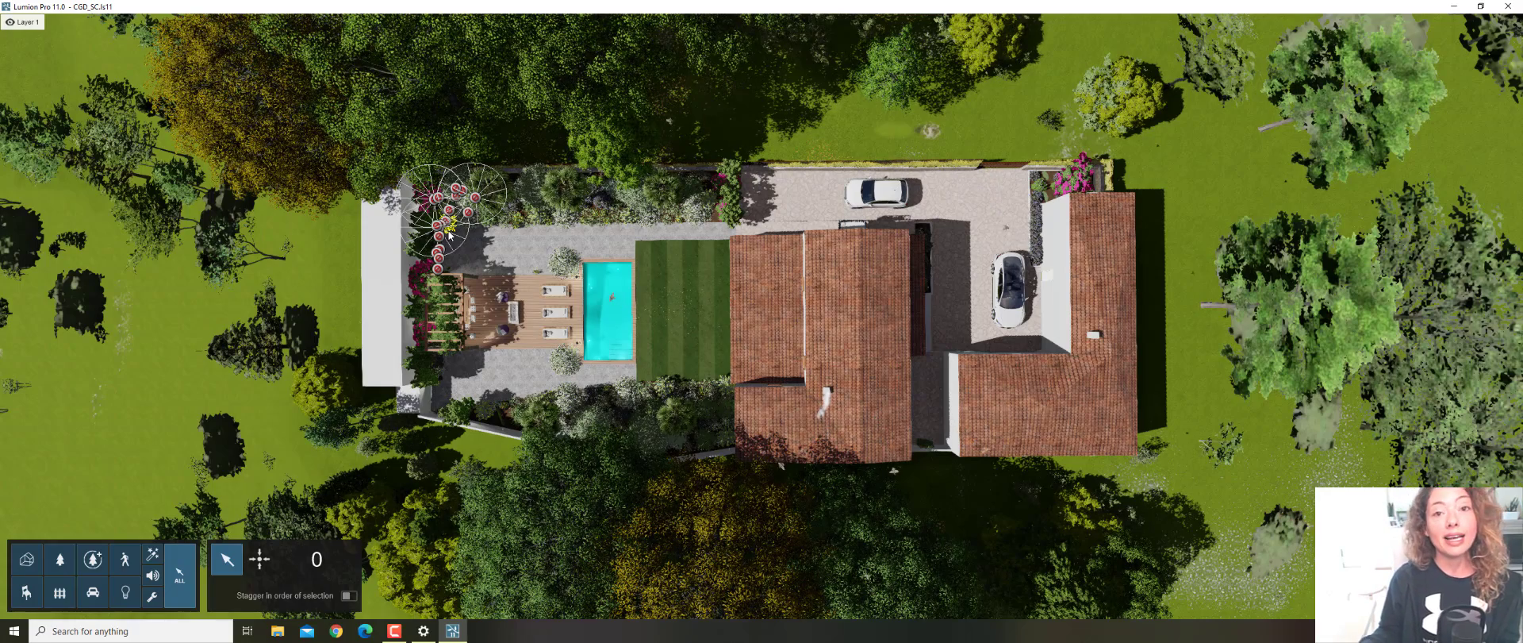
mouse_move(22, 23)
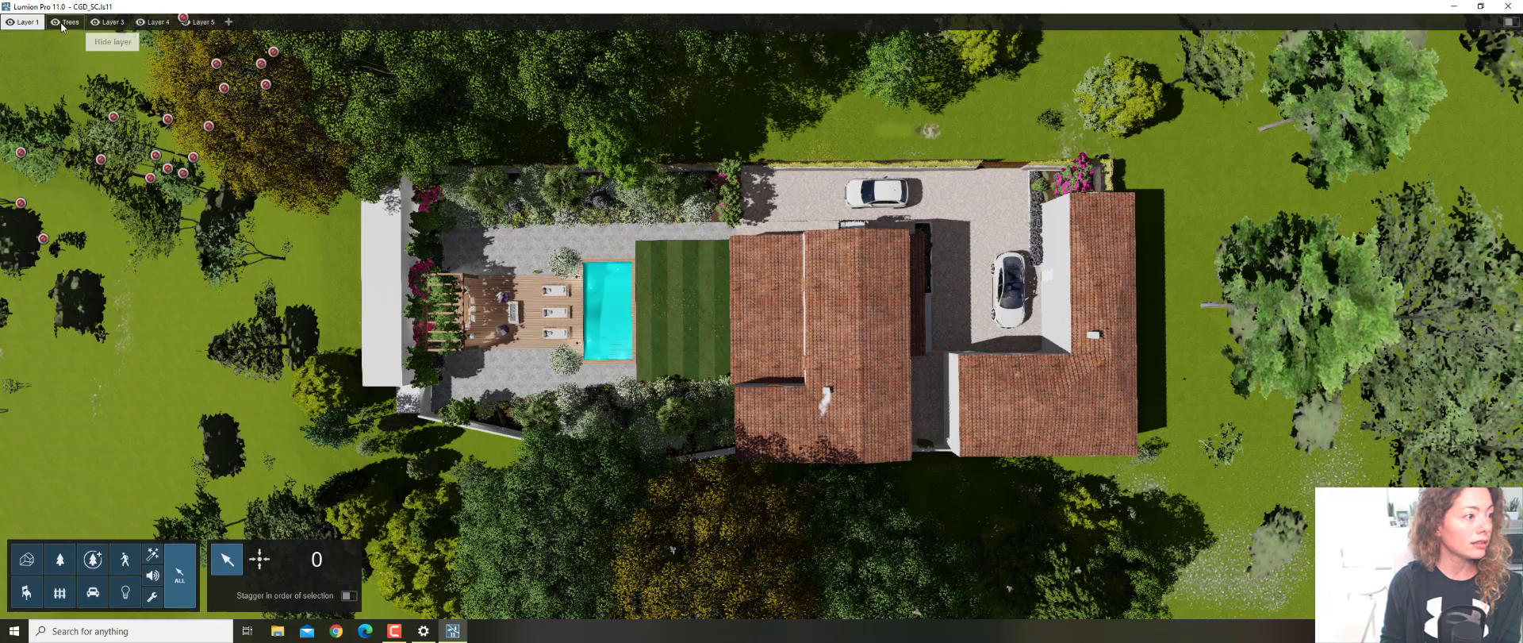
left_click(67, 22)
left_click(10, 22)
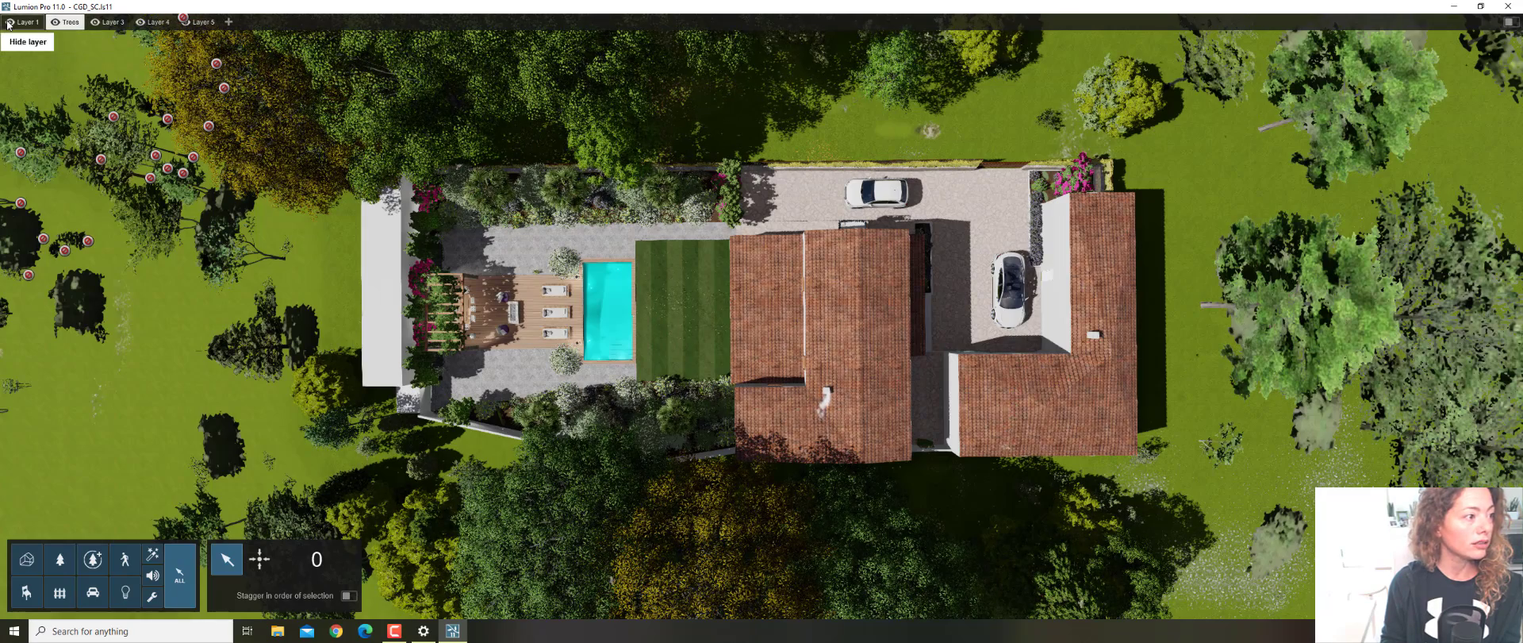
left_click(96, 23)
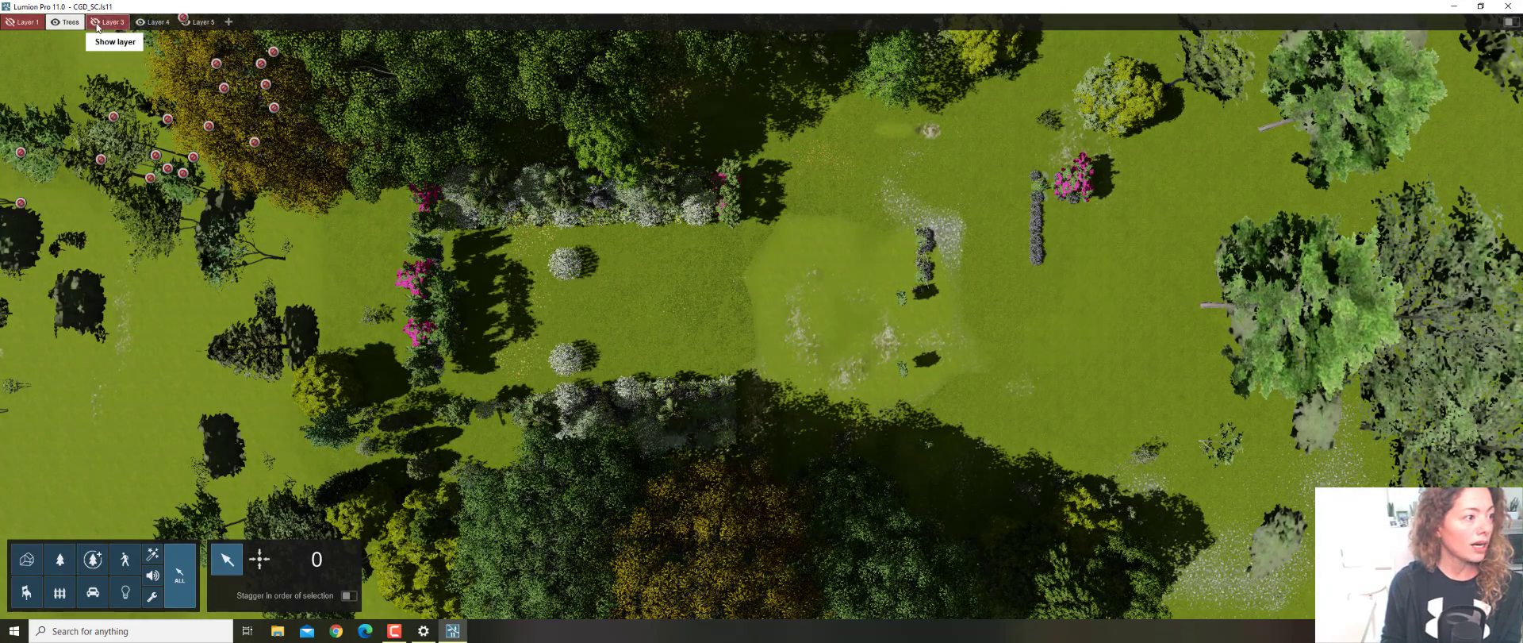
left_click(176, 26)
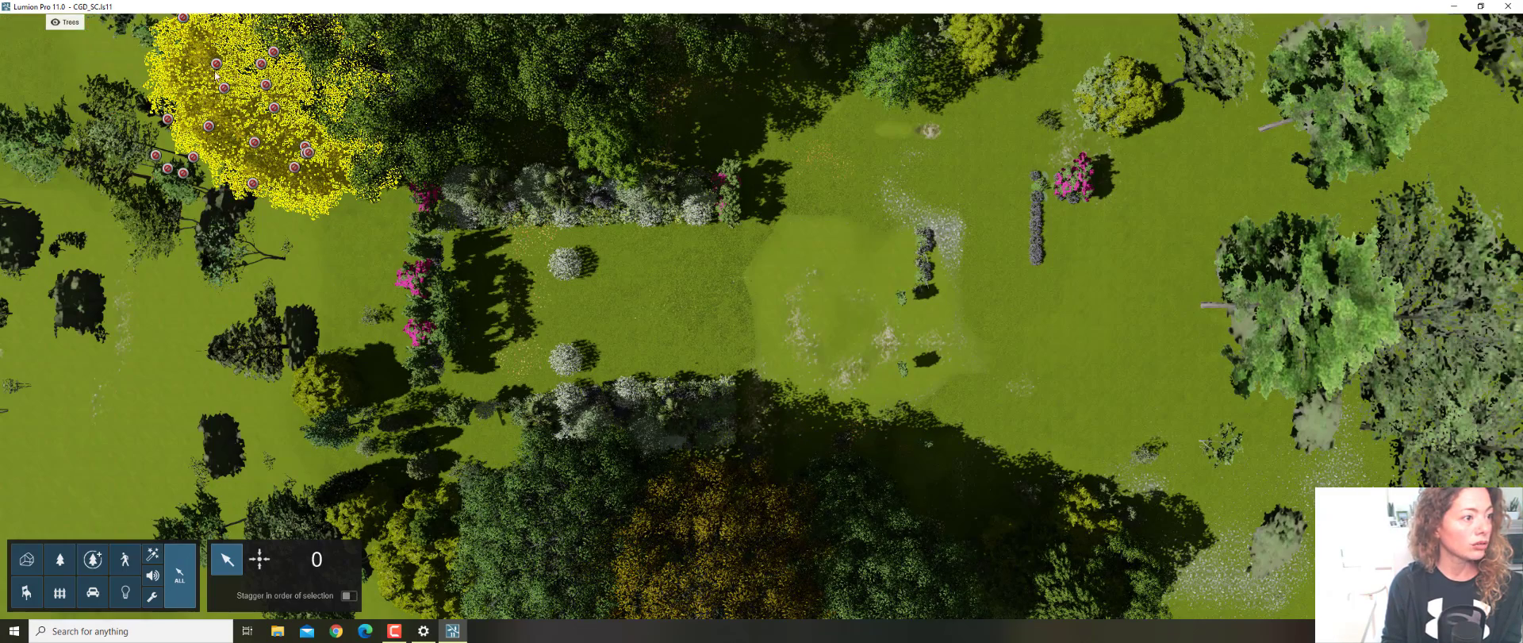
left_click(185, 24)
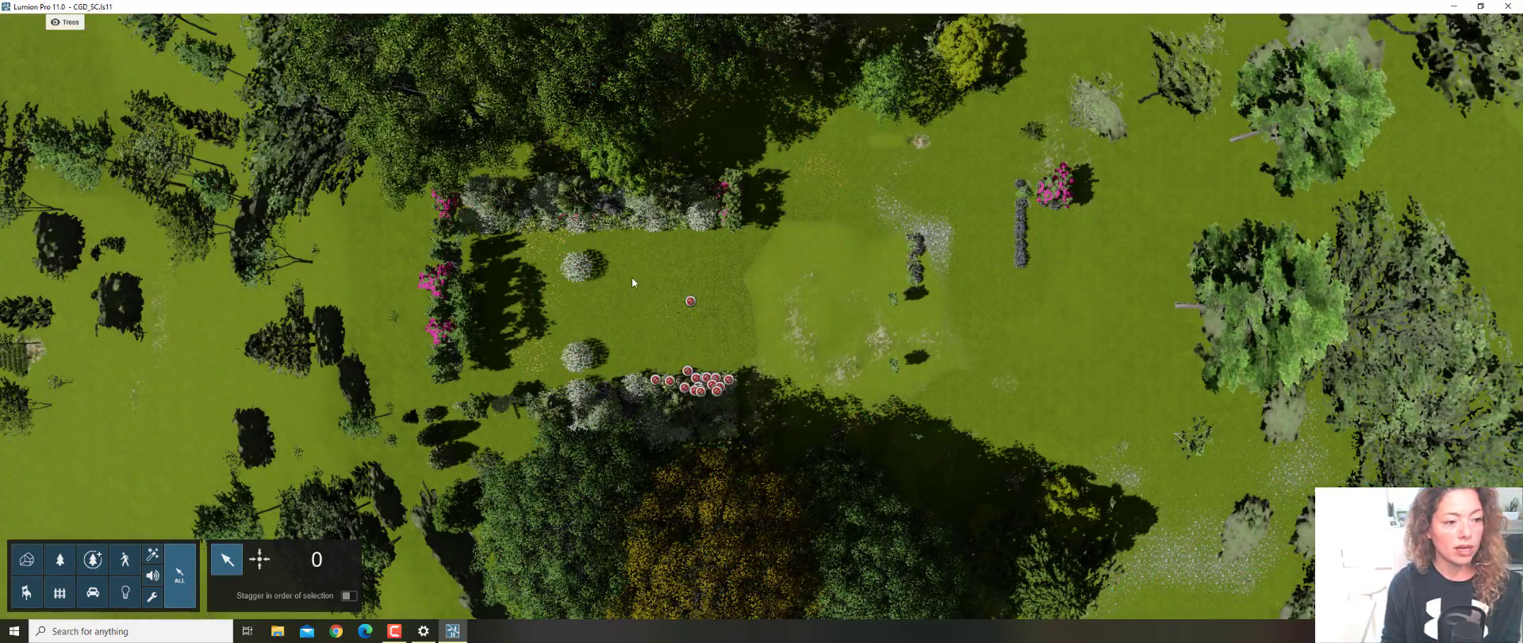
Add the trees and plants in and around the garden to Phasing animation 1 with one large rectangular selection
scroll(634, 283, "down", 3)
scroll(634, 283, "down", 2)
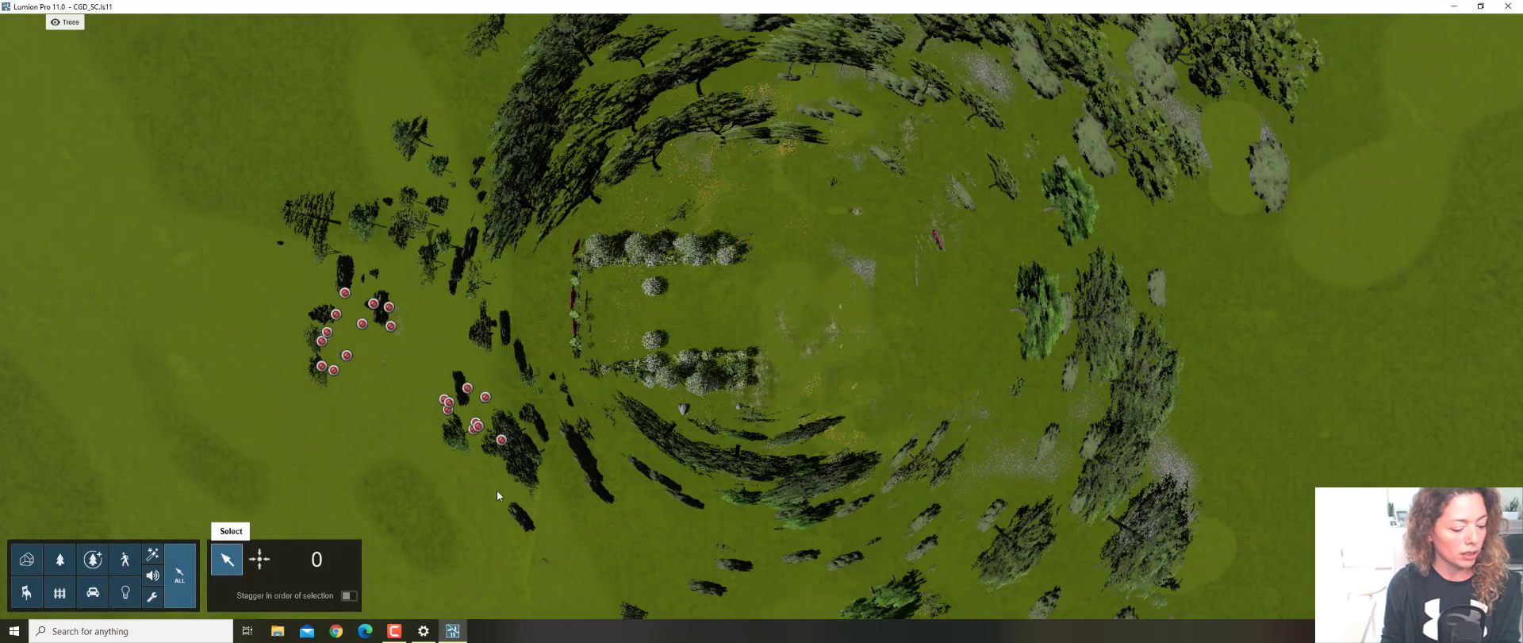
left_click_drag(1074, 519, 299, 49, "ctrl")
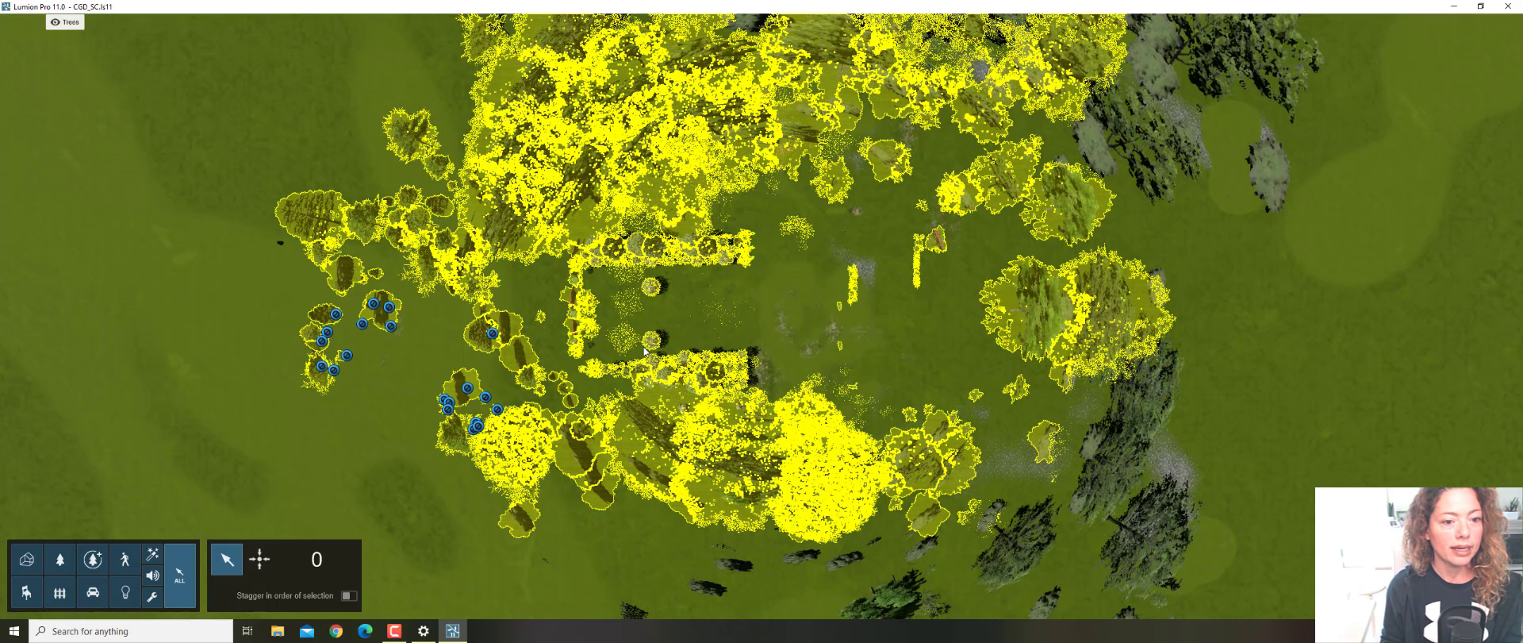
left_click(651, 292)
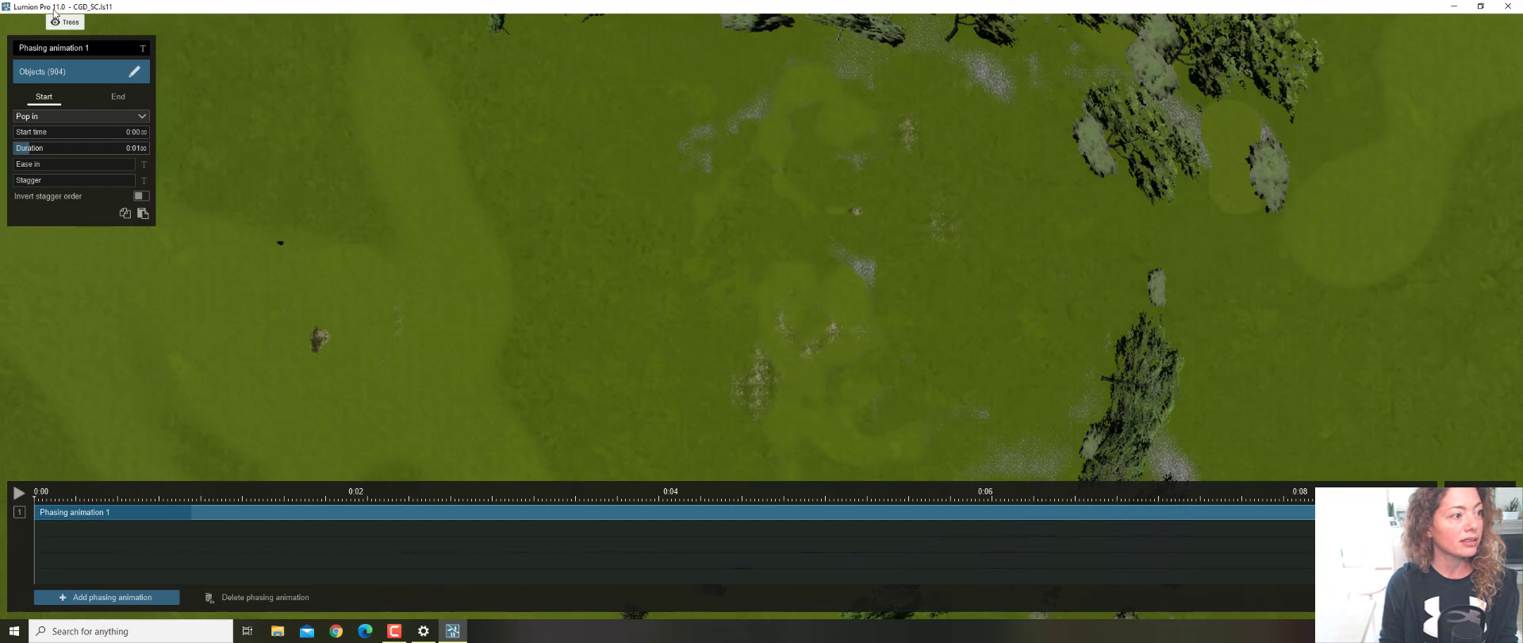
Show Layer 1 and Layer 3 again to bring back the house and garden structures
left_click(18, 23)
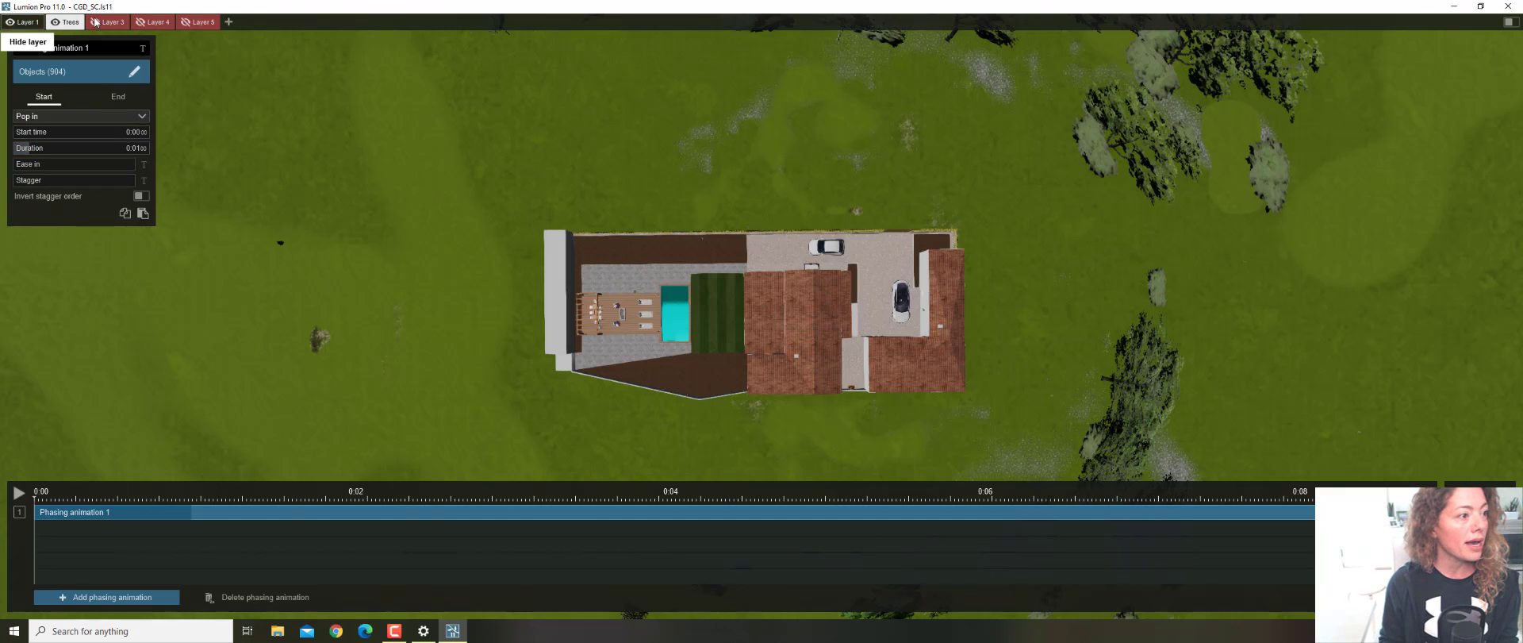
left_click(108, 22)
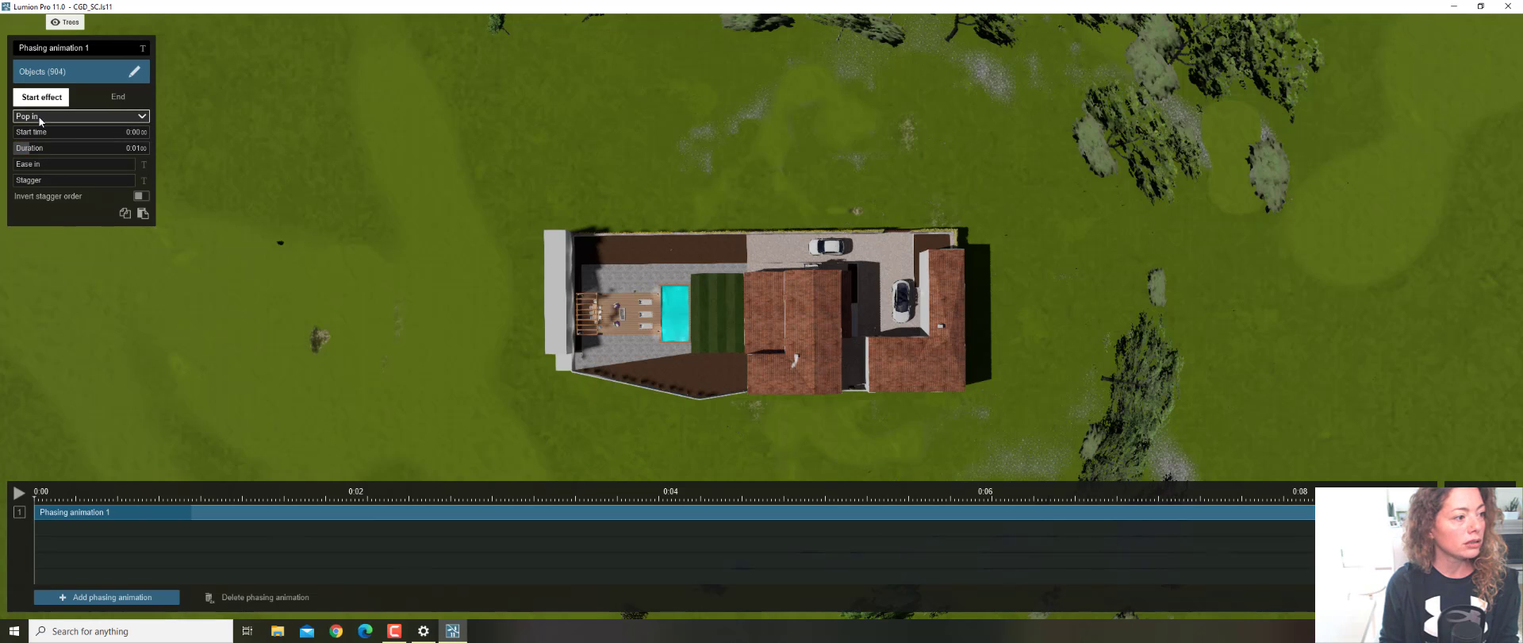
Review the available start effects, keep Pop in, and extend its duration to about 3.9 seconds
left_click(59, 119)
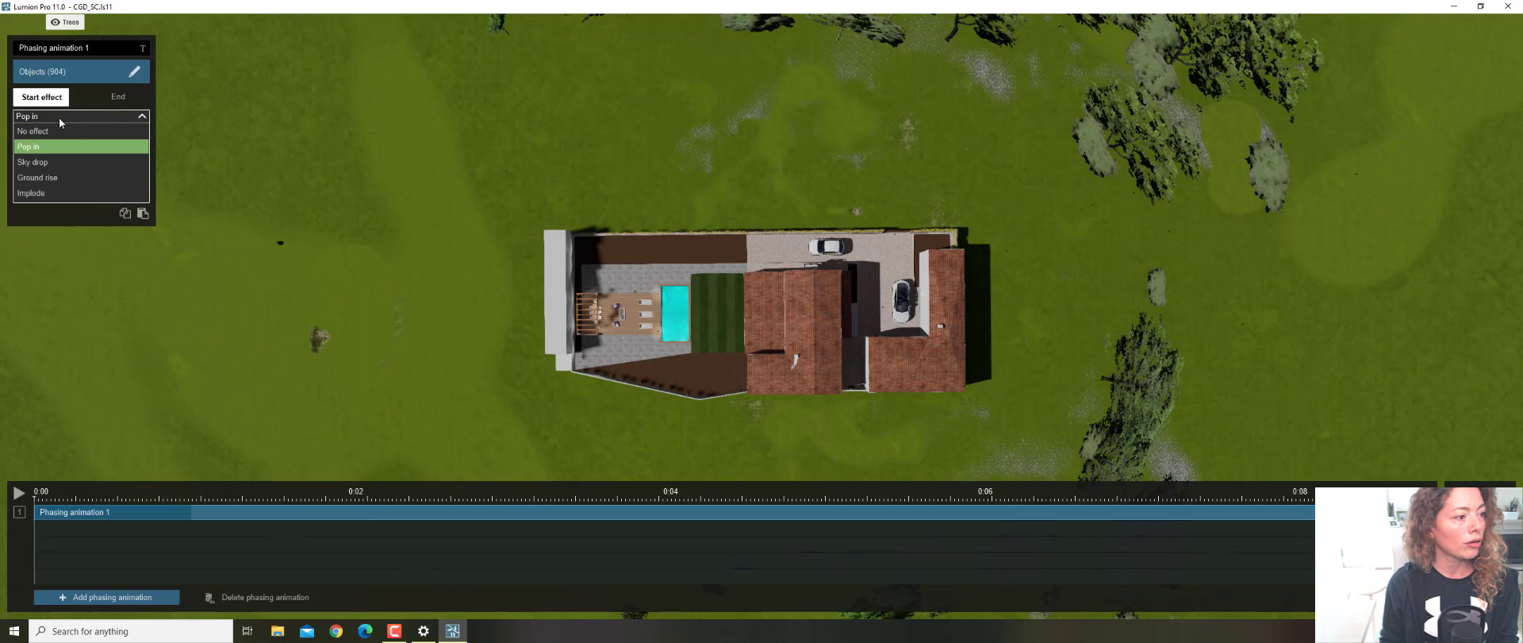
left_click(49, 207)
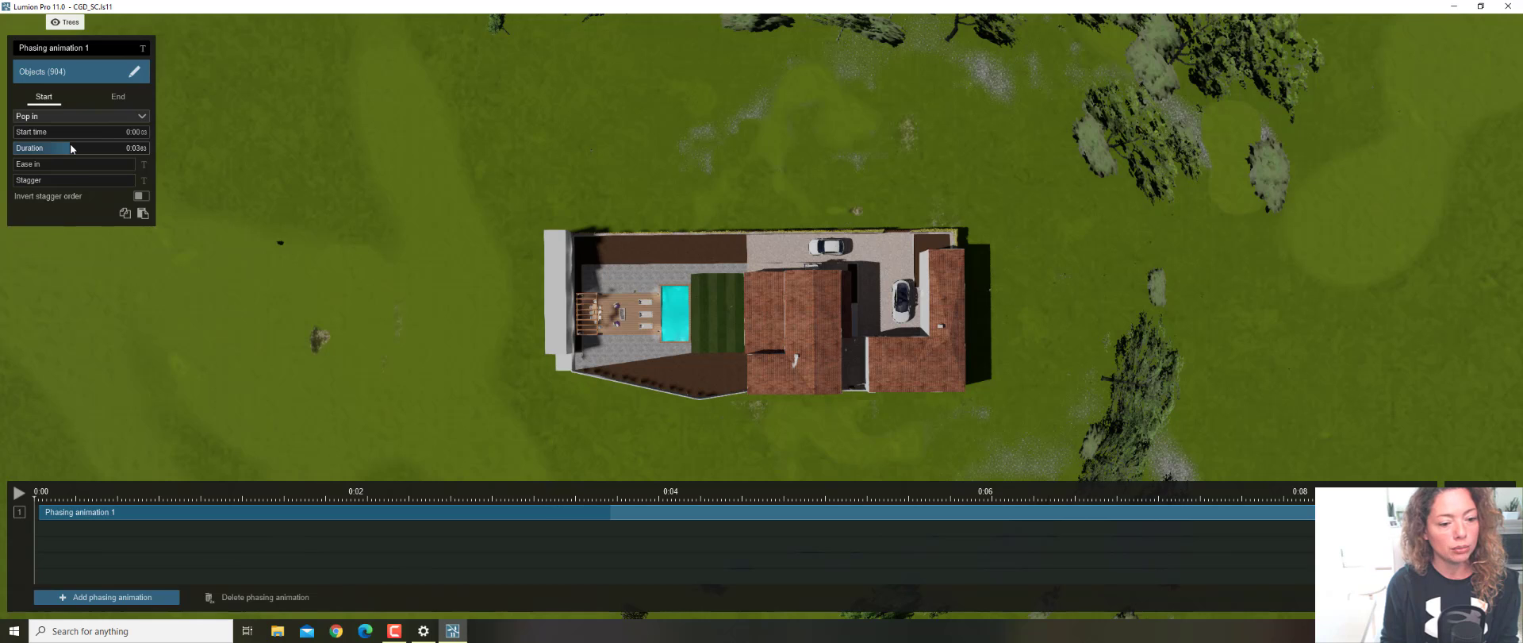
left_click_drag(73, 148, 75, 148)
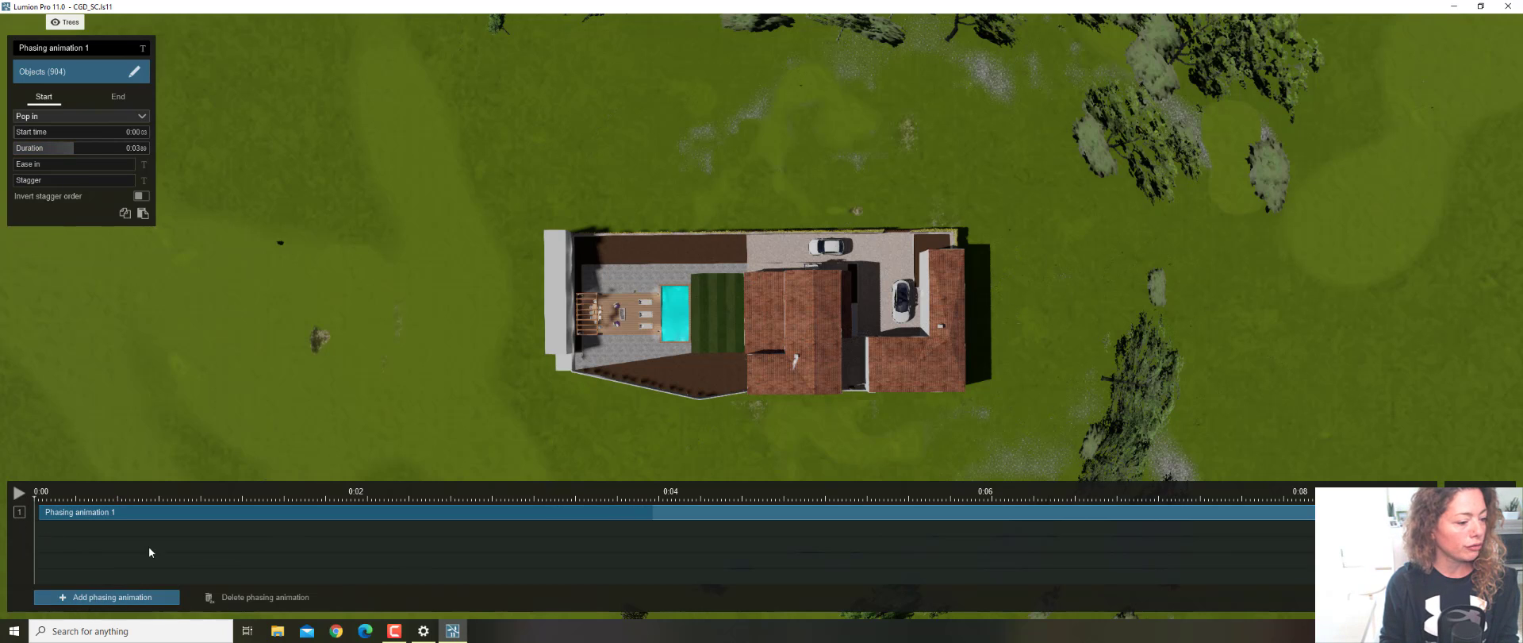
Try adding a second phasing animation to the timeline and delete it
left_click(79, 598)
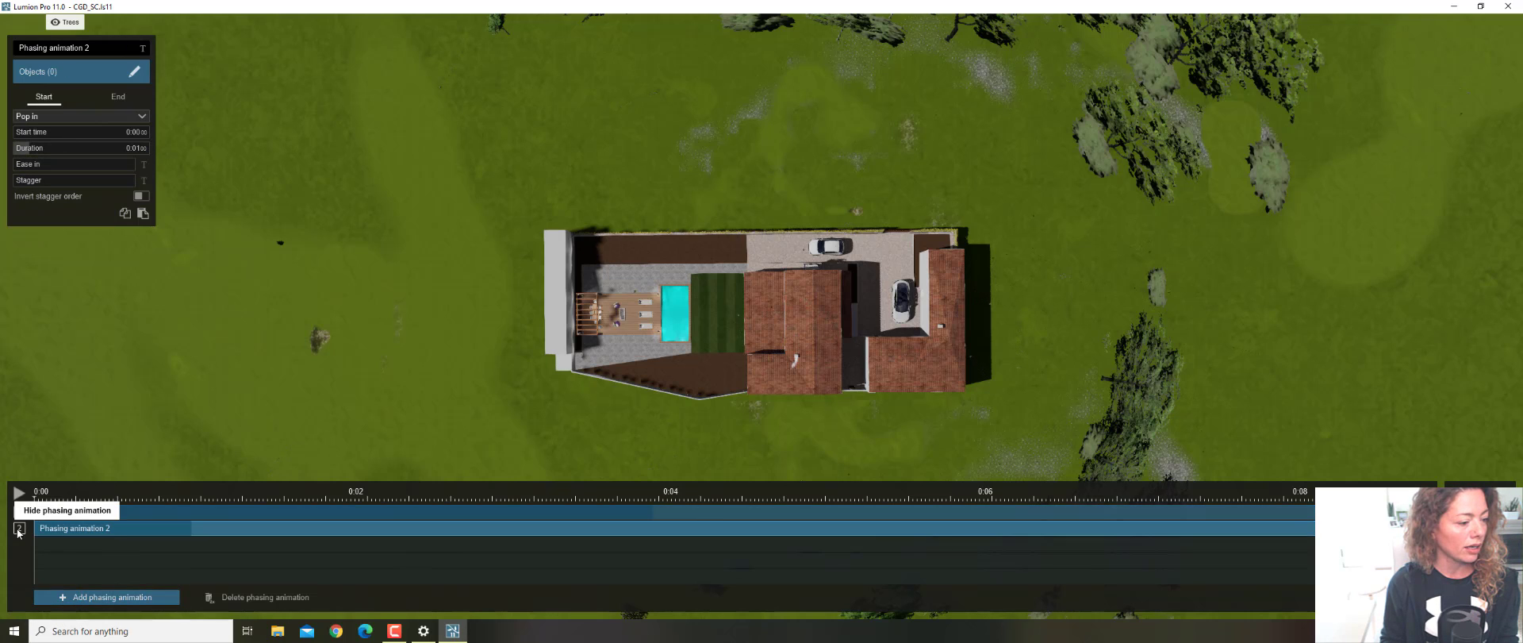
left_click(239, 600)
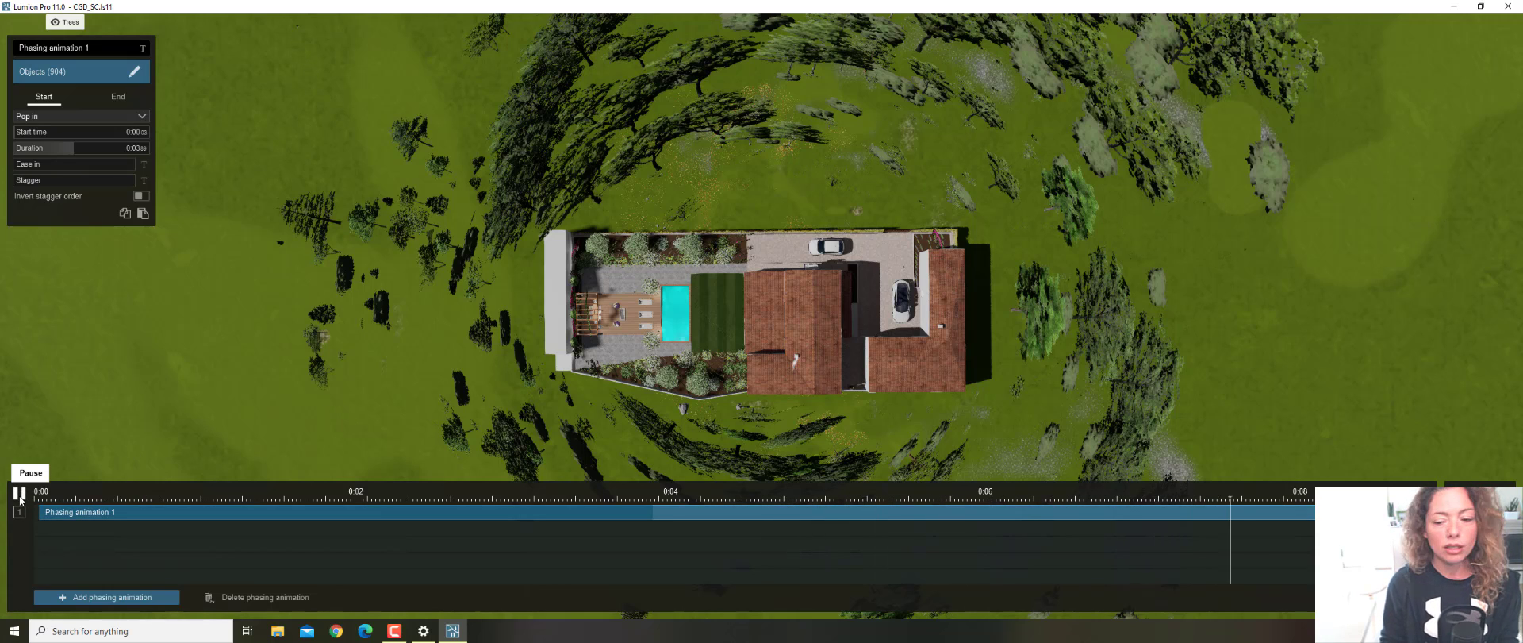
Pause the top-view preview early in the animation and bring the camera down into the garden, facing the pool, pergola and planting bed
left_click(19, 494)
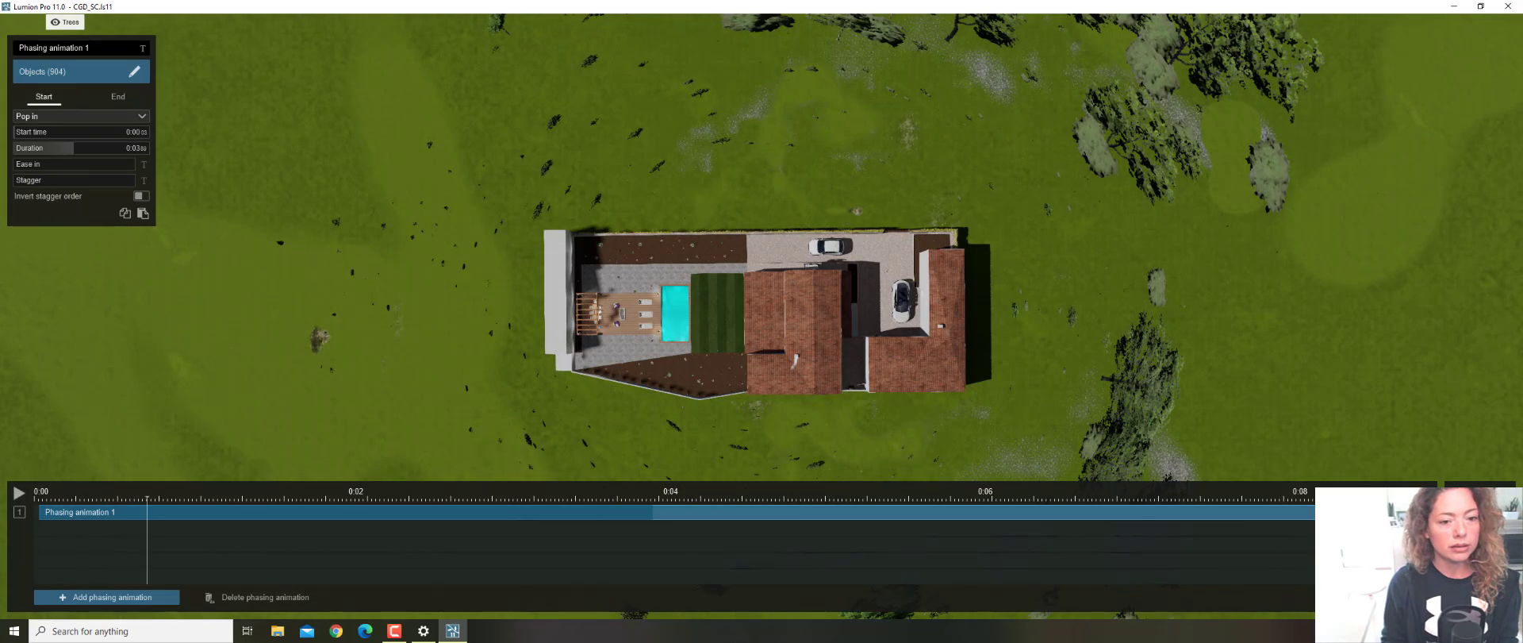
key("w")
right_click_drag(762, 317, 528, 103)
key("w")
key("w")
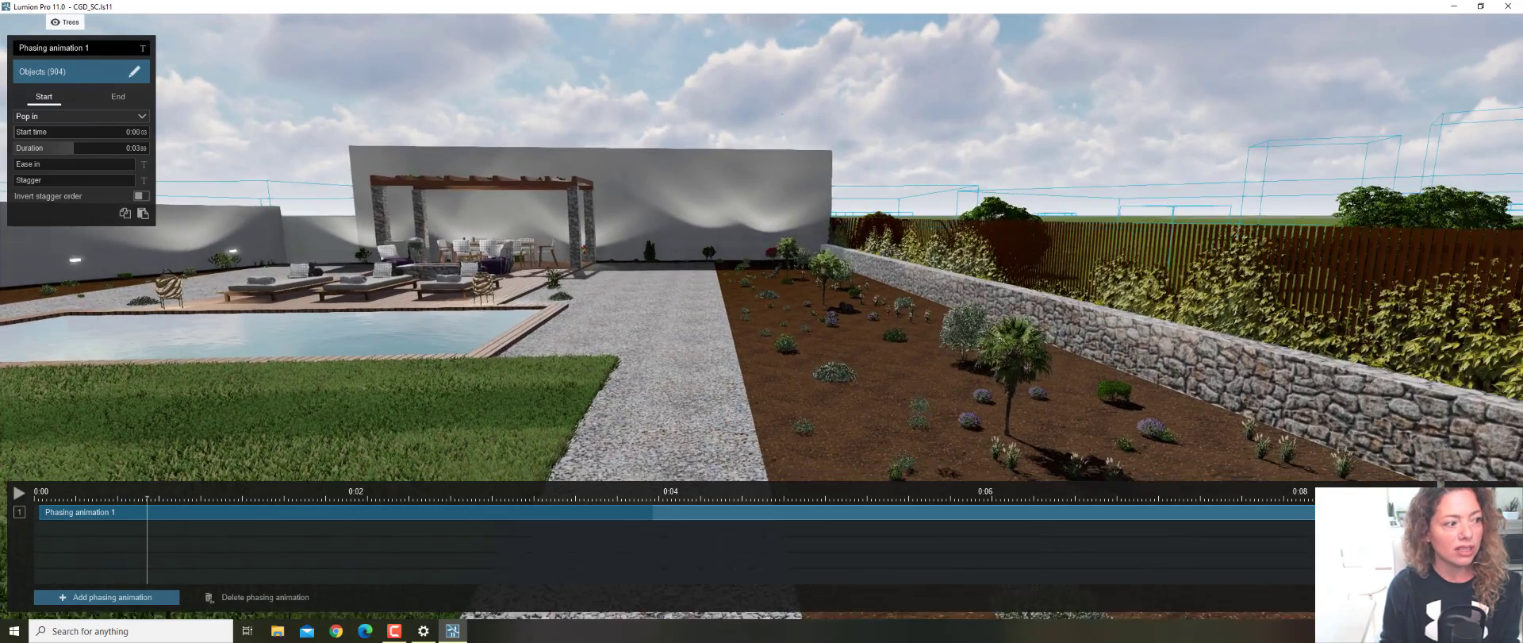
key("s")
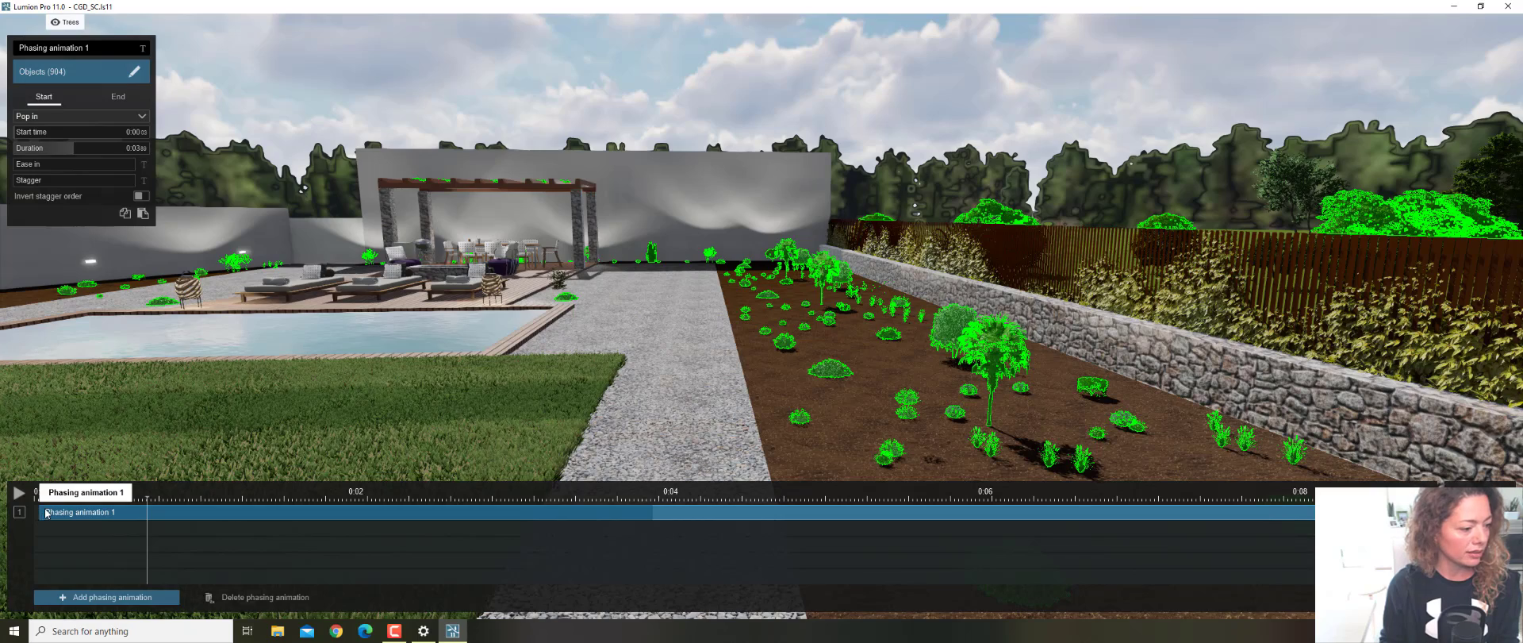
Preview the growing vegetation from the start of the timeline in the garden view, and pause the playback
left_click_drag(146, 499, 9, 500)
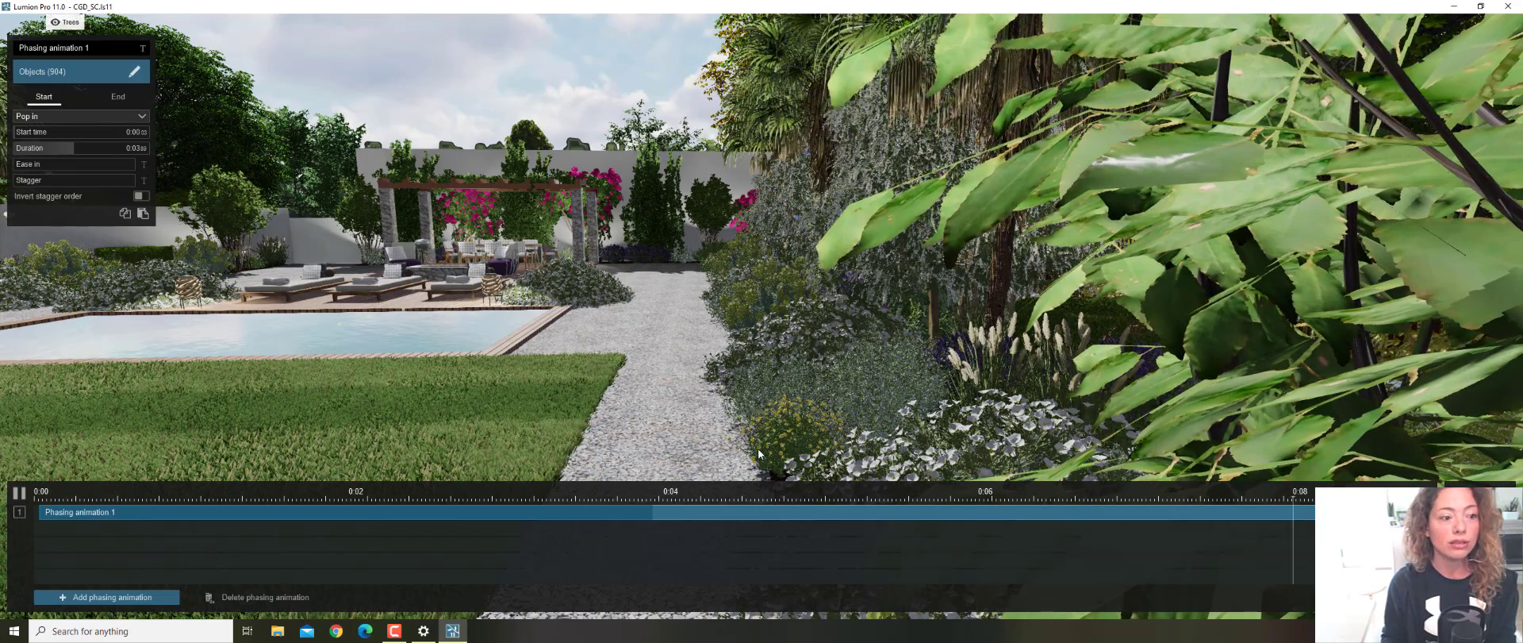
left_click(19, 493)
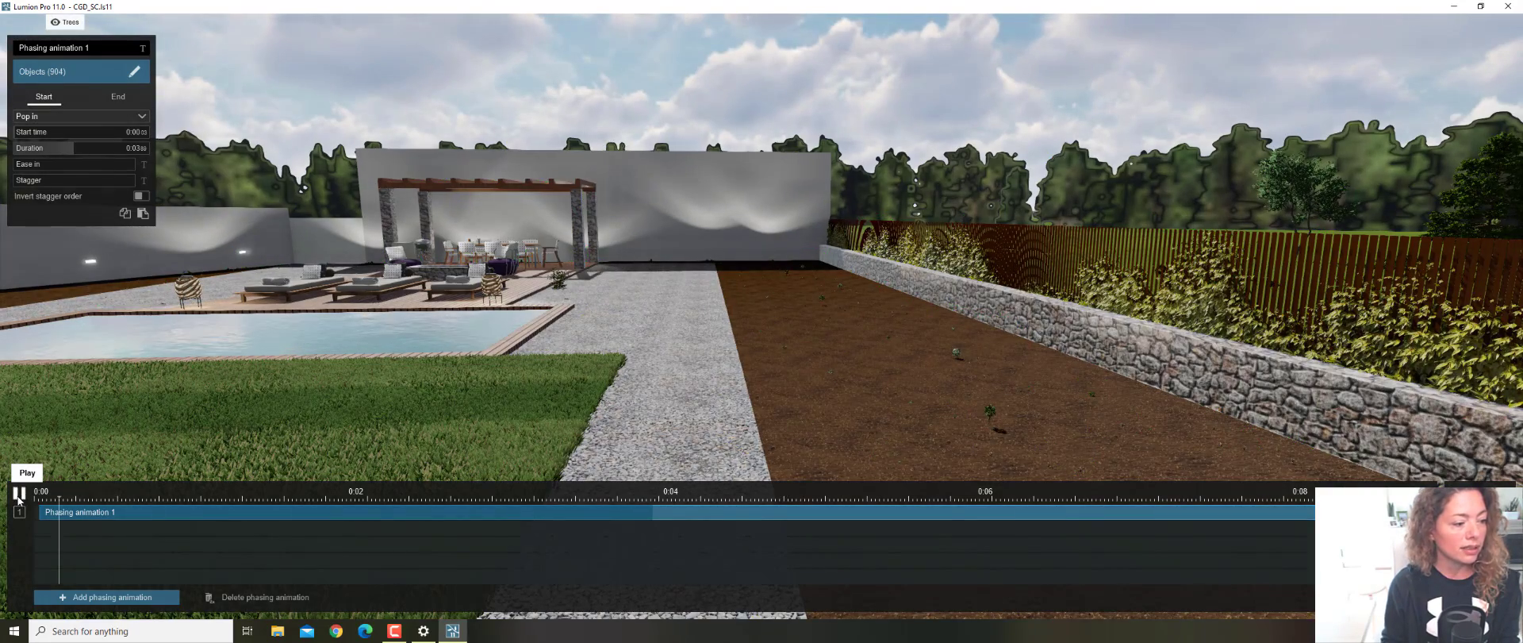
left_click(18, 493)
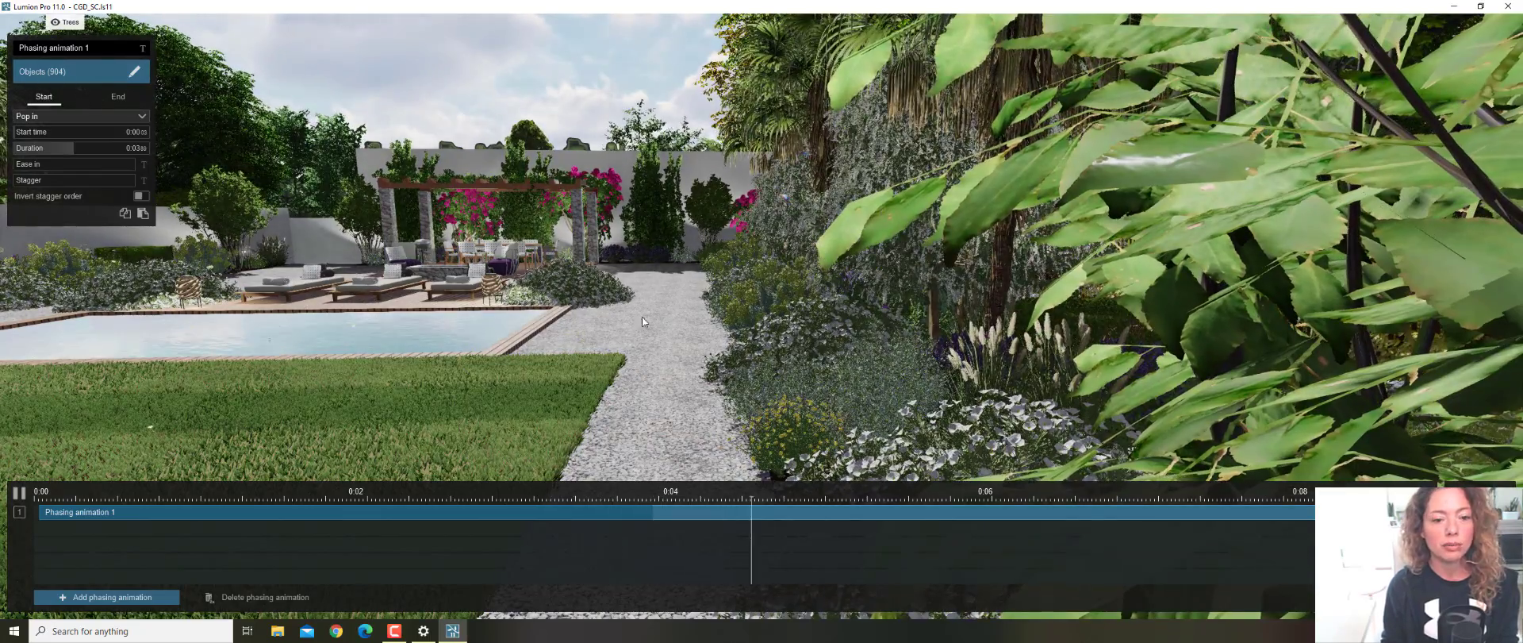
left_click(19, 493)
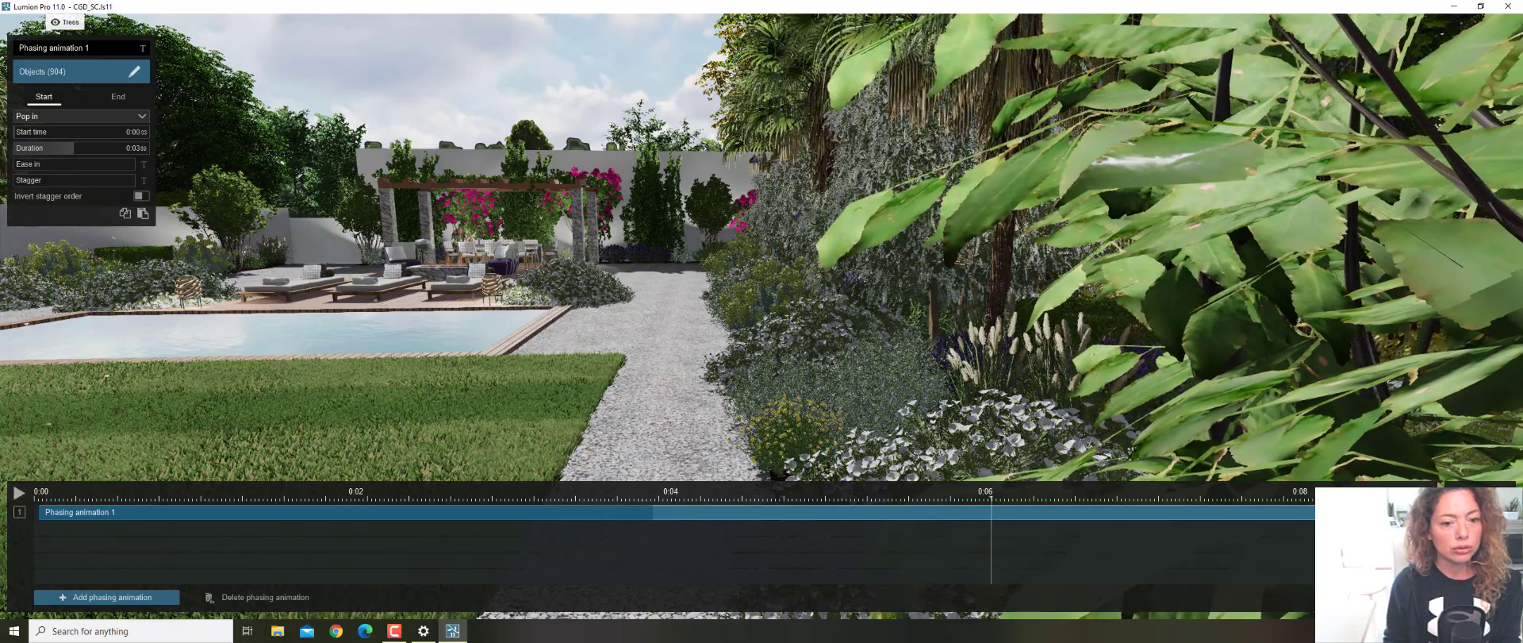
Tour the planted garden in build mode, from the covered terrace and flower beds to the pool, loungers and pergola
key("w")
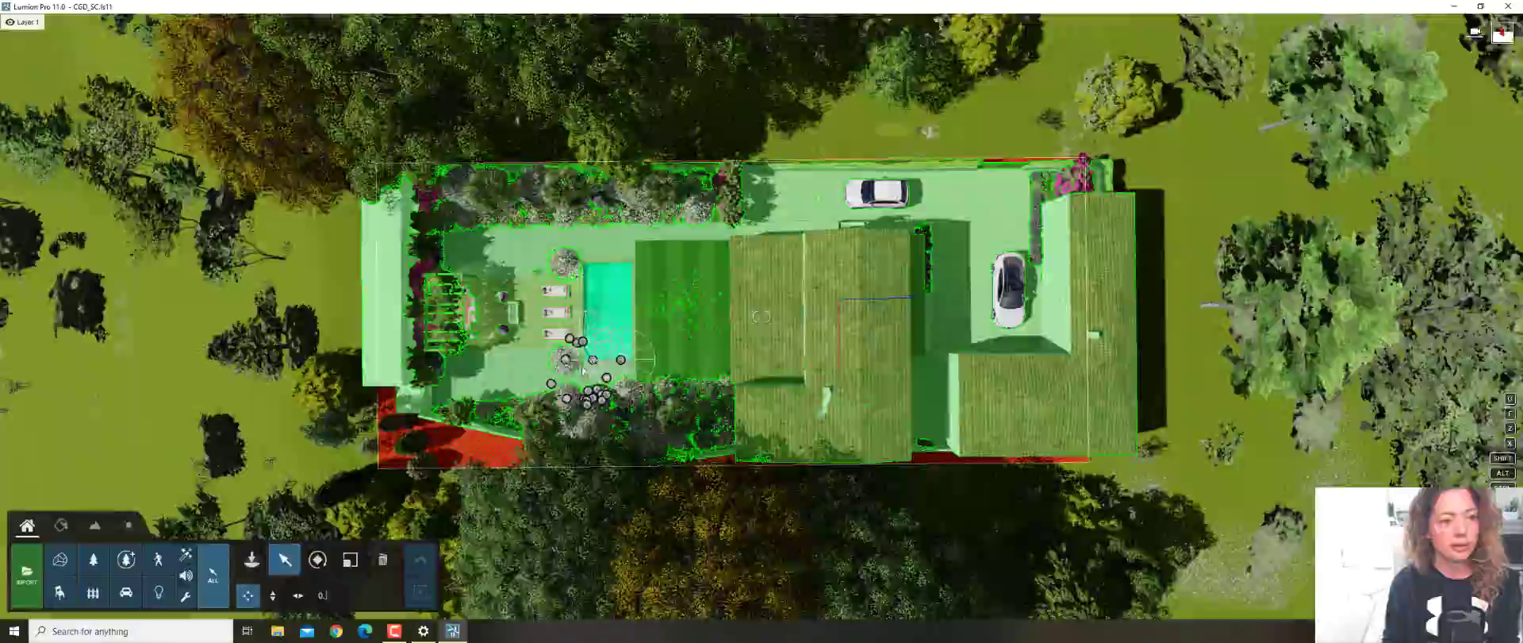
right_click_drag(583, 371, 793, 277)
right_click_drag(761, 317, 572, 313)
key("w")
key("w")
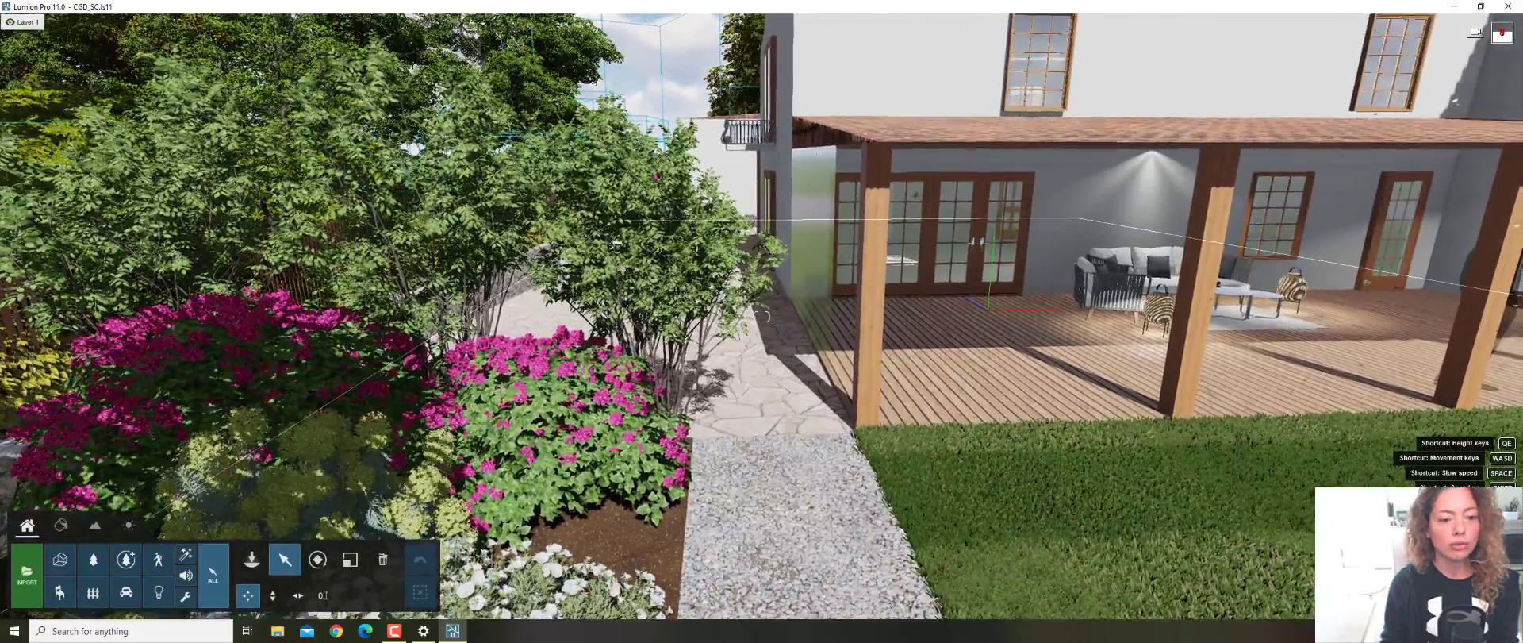
key("w")
right_click_drag(761, 317, 920, 318)
right_click_drag(542, 296, 615, 277)
key("s")
key("w")
right_click_drag(756, 321, 758, 406)
right_click_drag(547, 383, 547, 380)
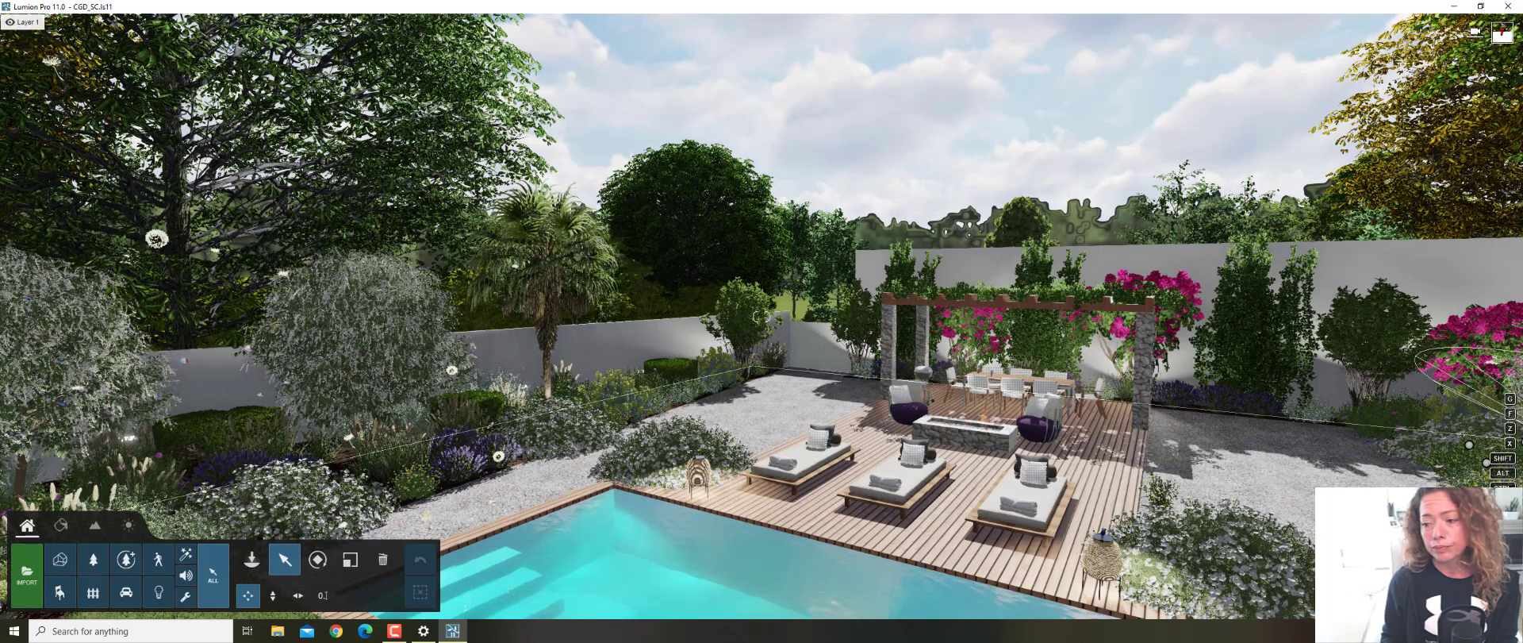
Turn from the pergola toward the house and pull back to examine the planting, lawn and pool from above
left_click(1502, 584)
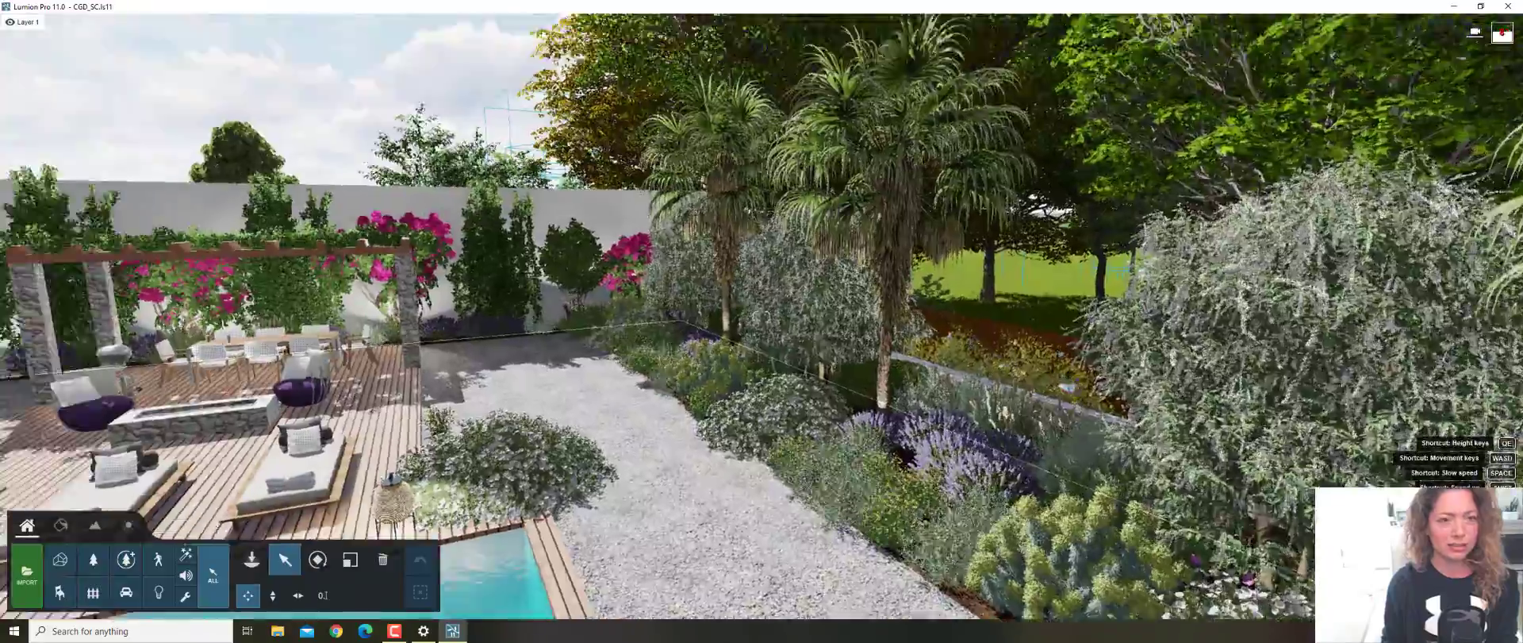
right_click_drag(762, 316, 405, 349)
key("w")
key("s")
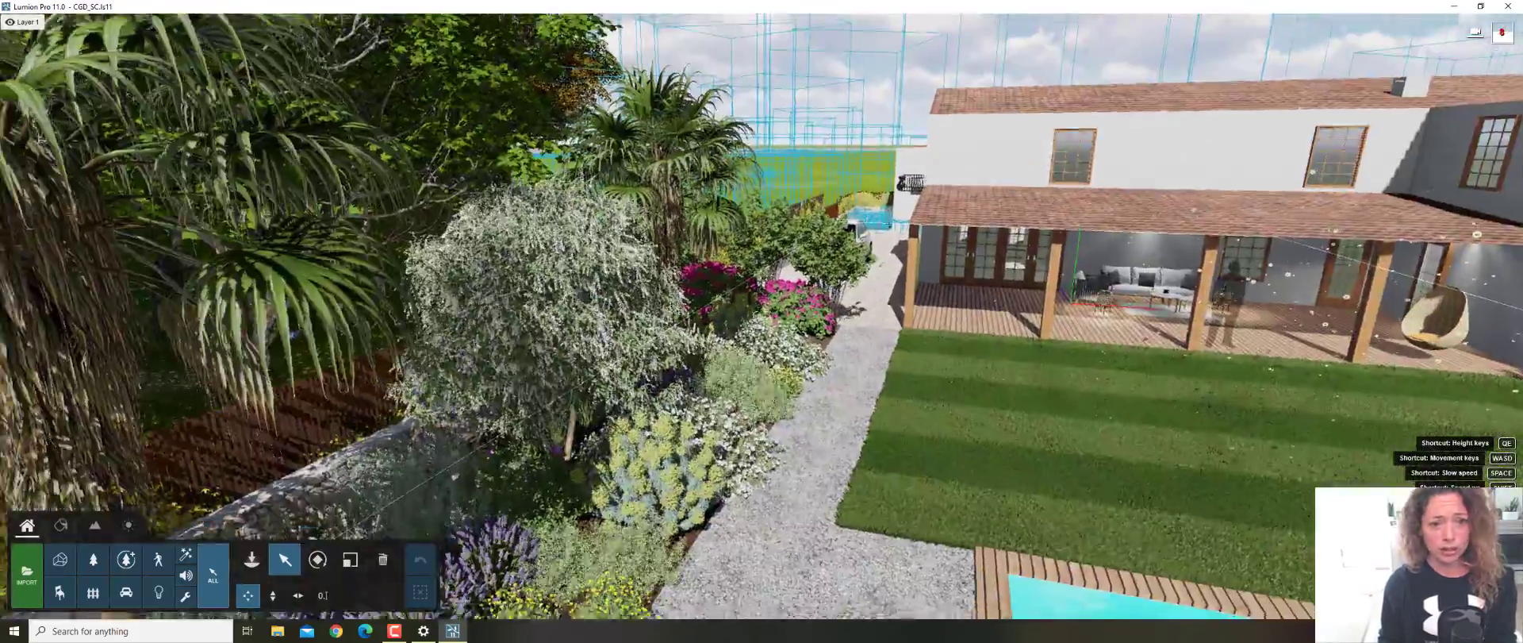
key("s")
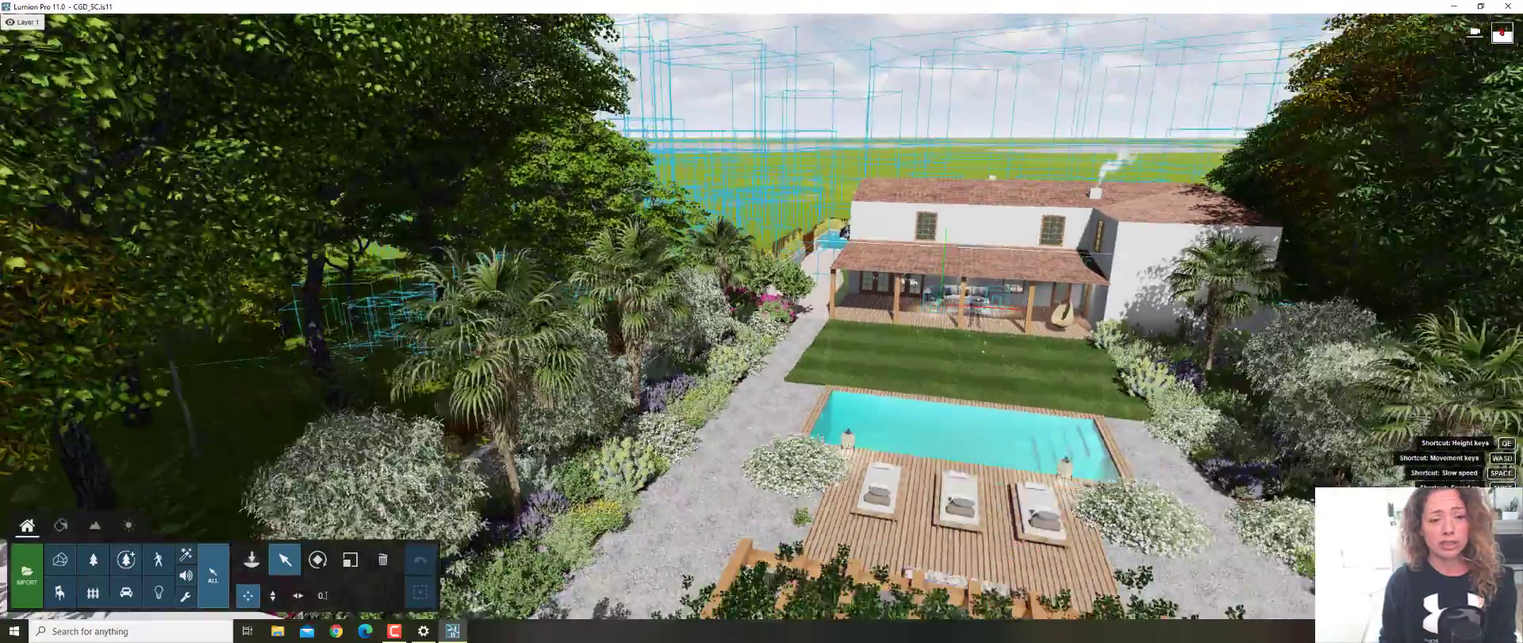
Tour the planting beds along the house path and the pool deck, and bring the camera down to the stone fire pit
key("s")
right_click_drag(762, 316, 460, 341)
key("w")
key("w")
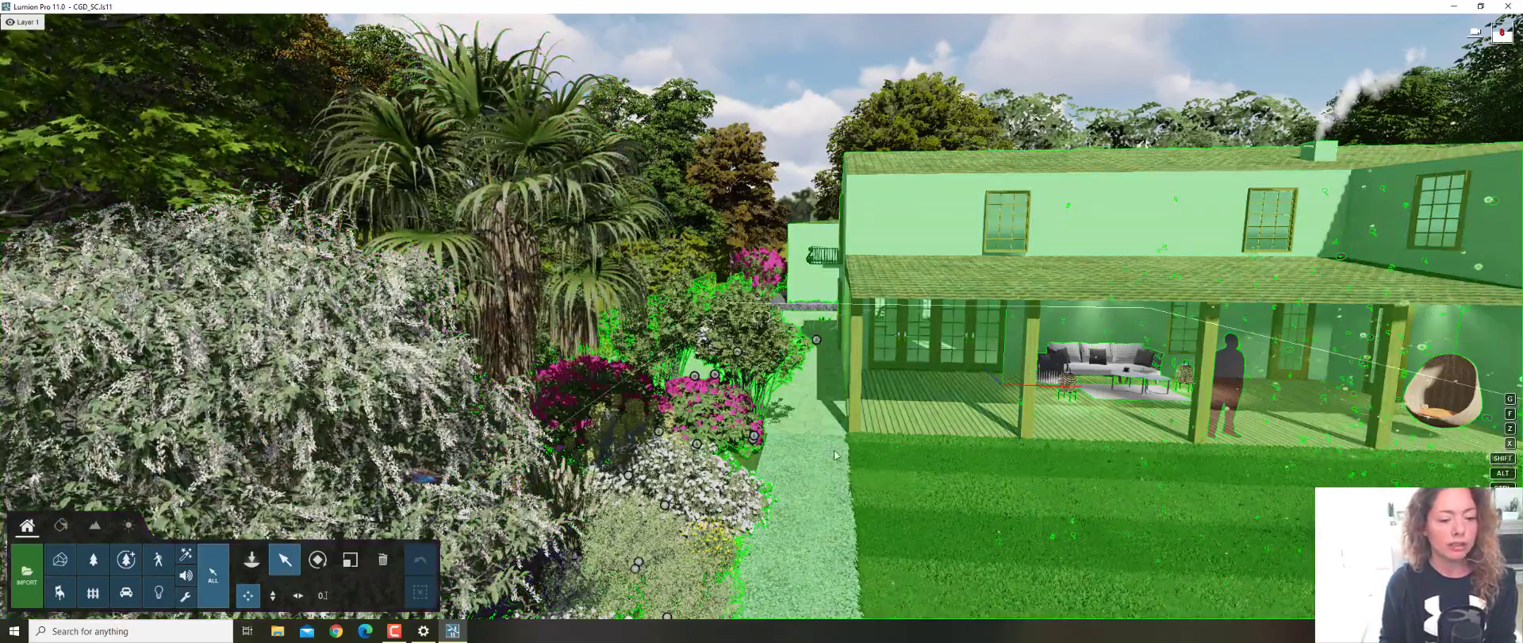
right_click_drag(834, 455, 637, 557)
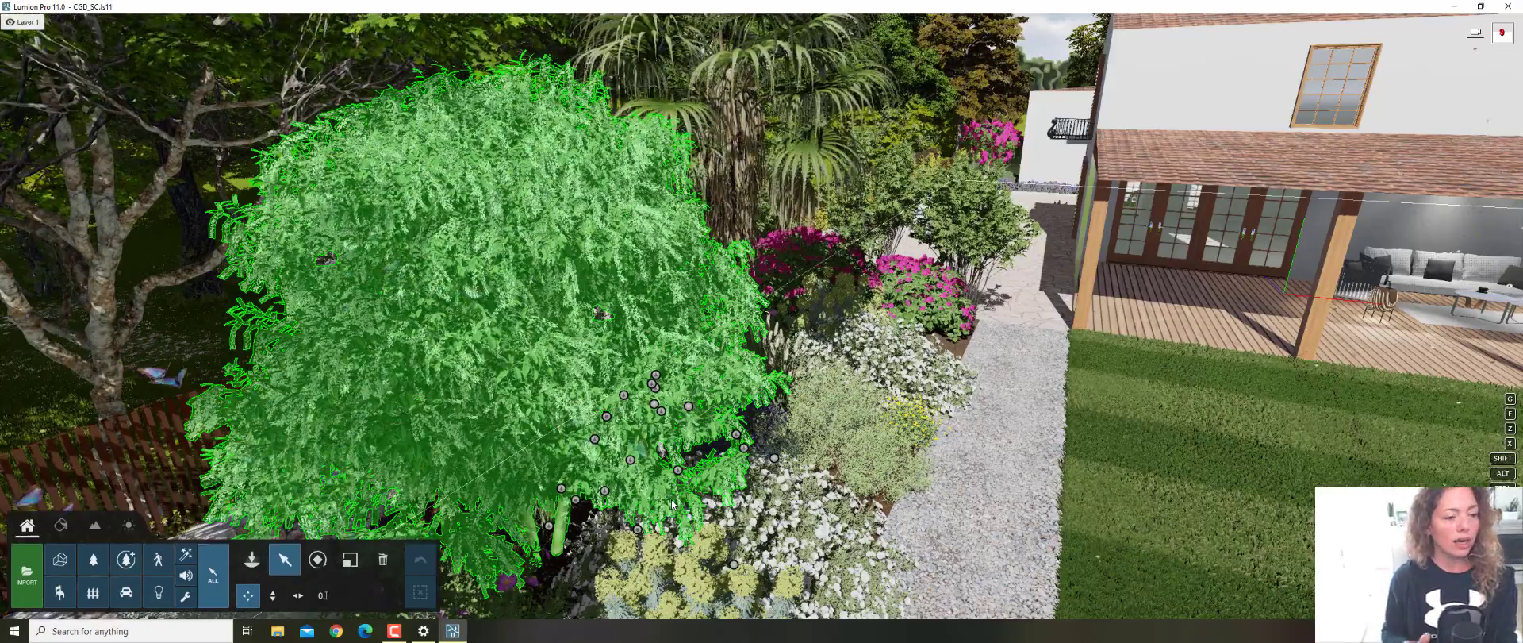
right_click_drag(684, 503, 773, 317)
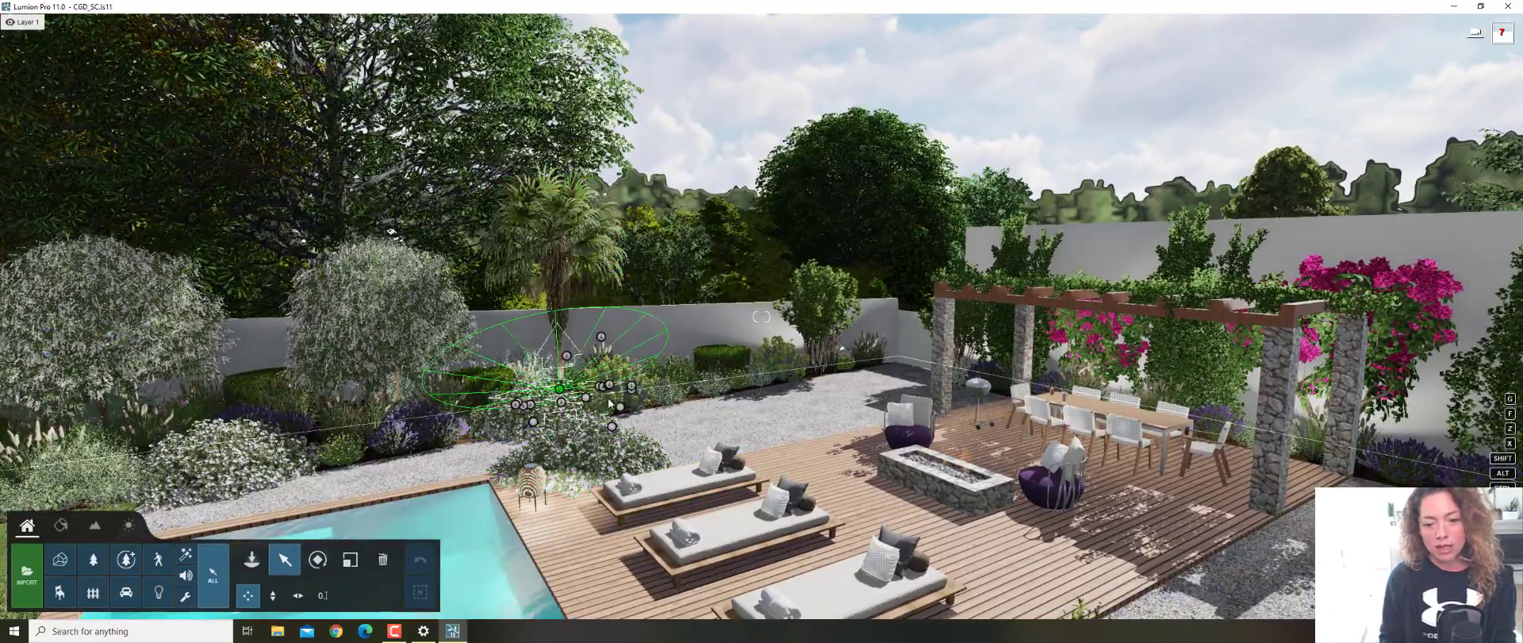
right_click_drag(611, 371, 535, 415)
key("w")
key("w")
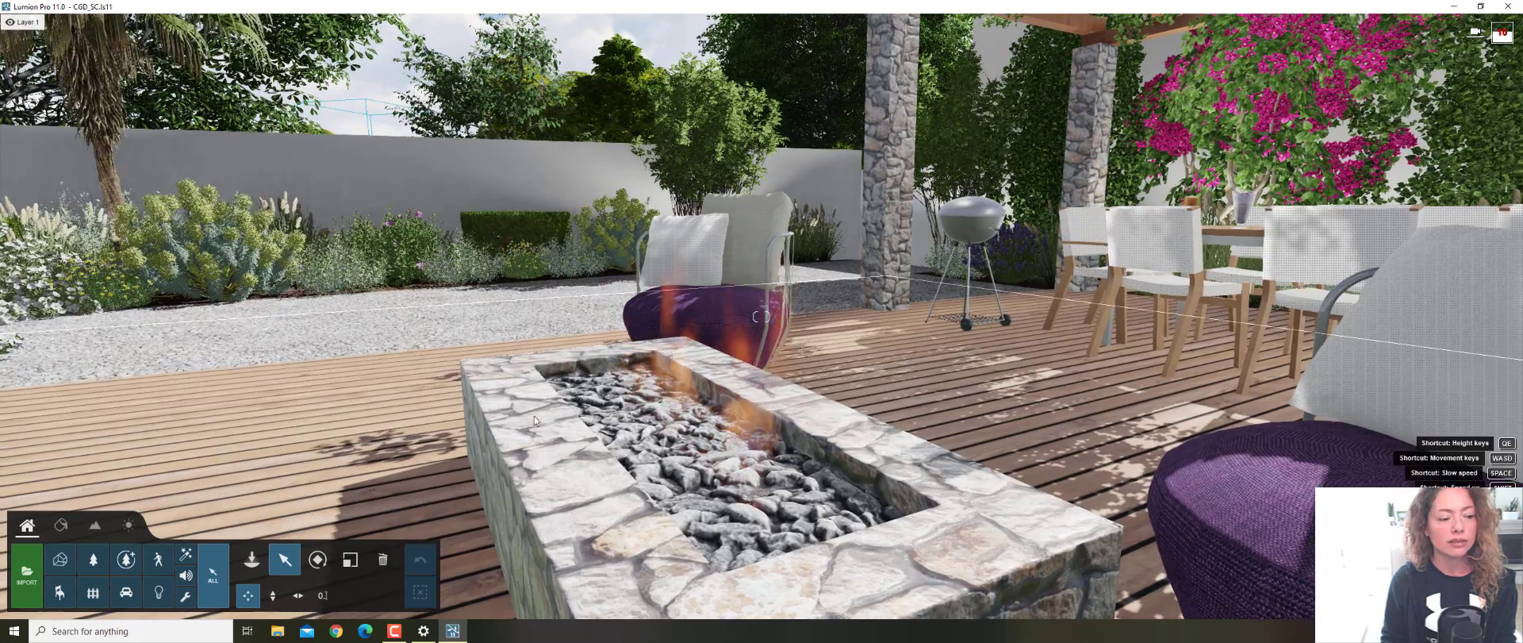
Place the first standard flame from the fire effects on the stone rim of the fire pit
left_click(125, 560)
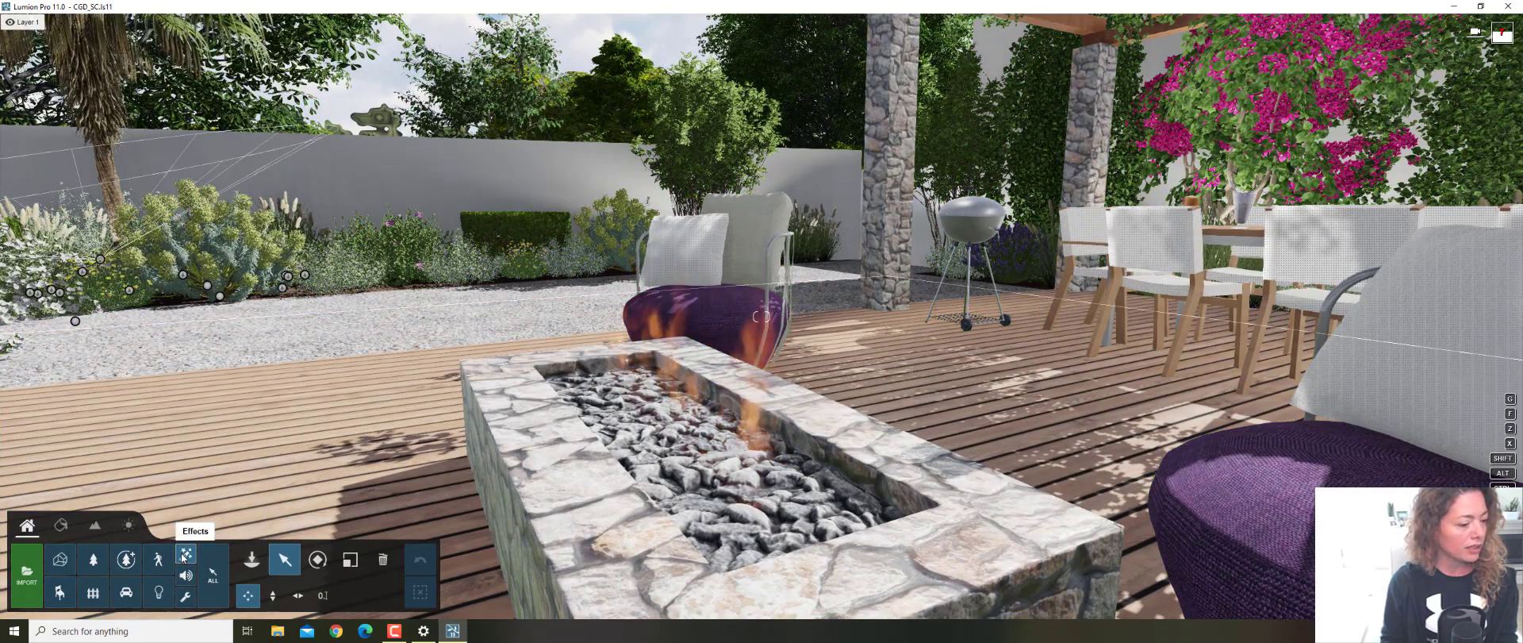
left_click(186, 553)
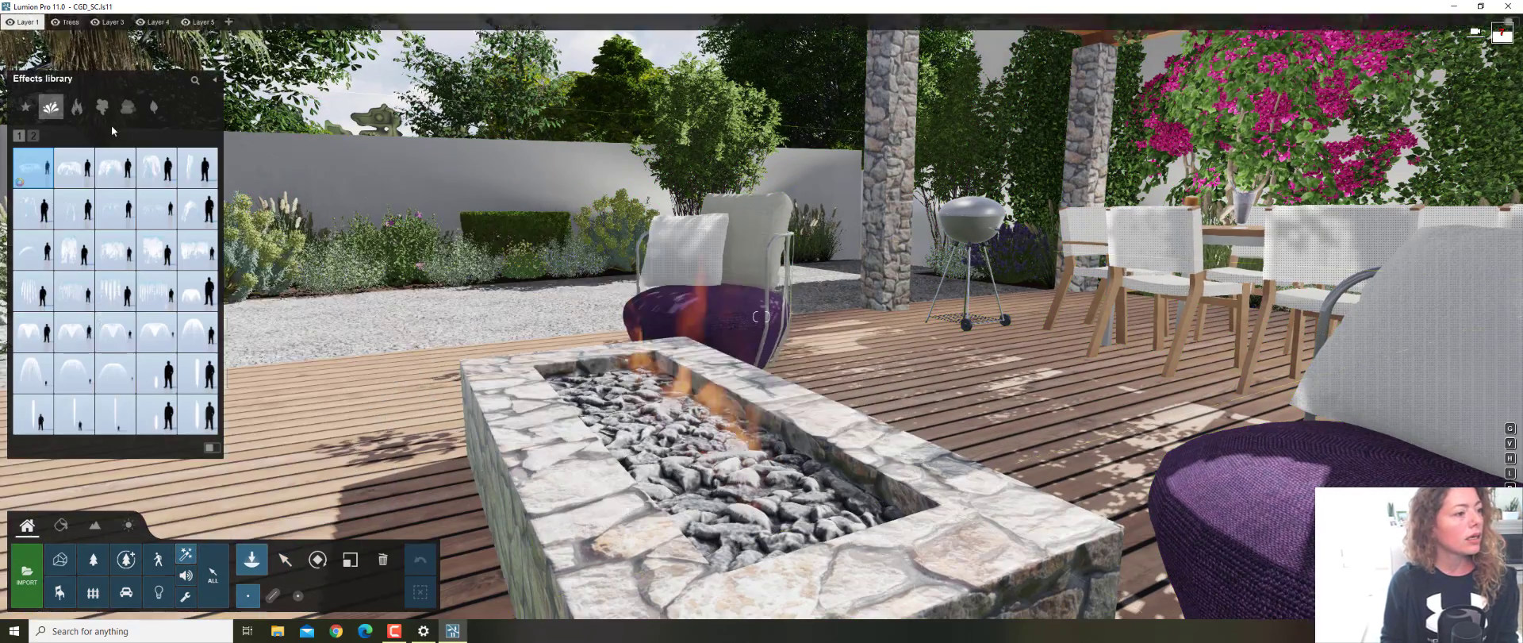
left_click(77, 108)
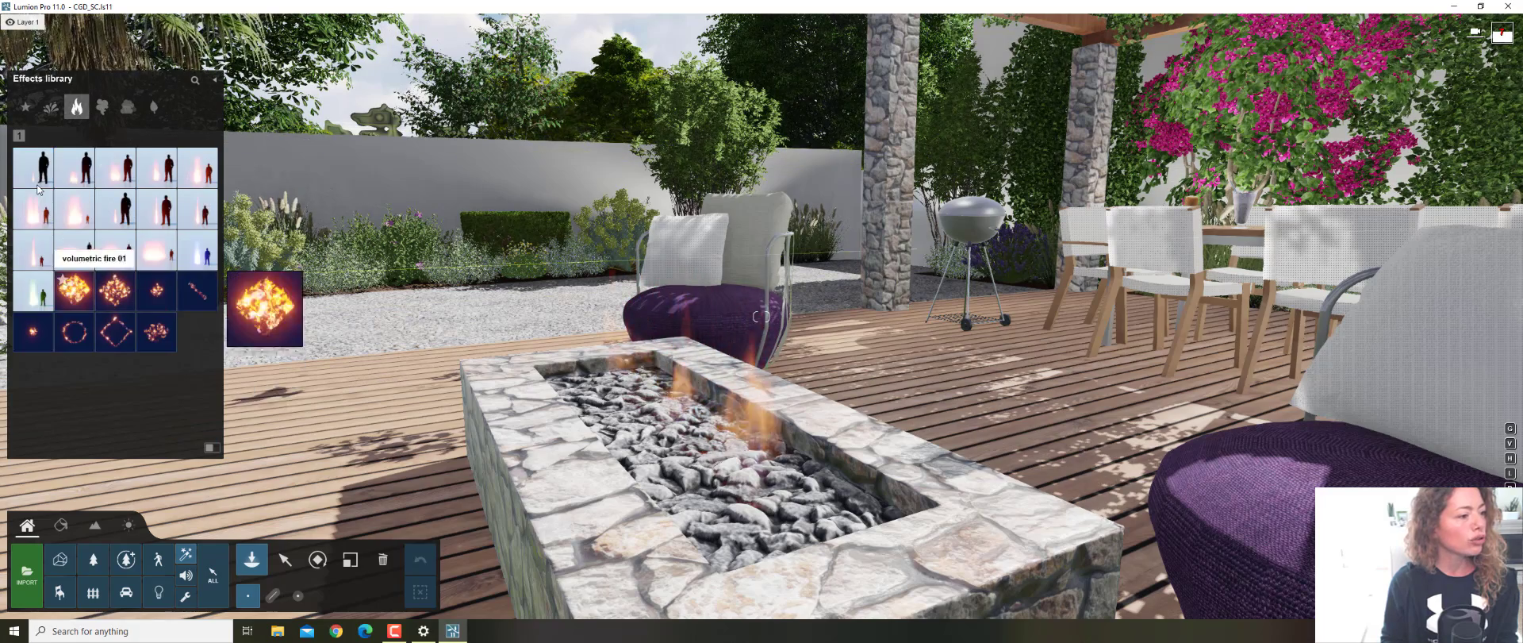
left_click(538, 452)
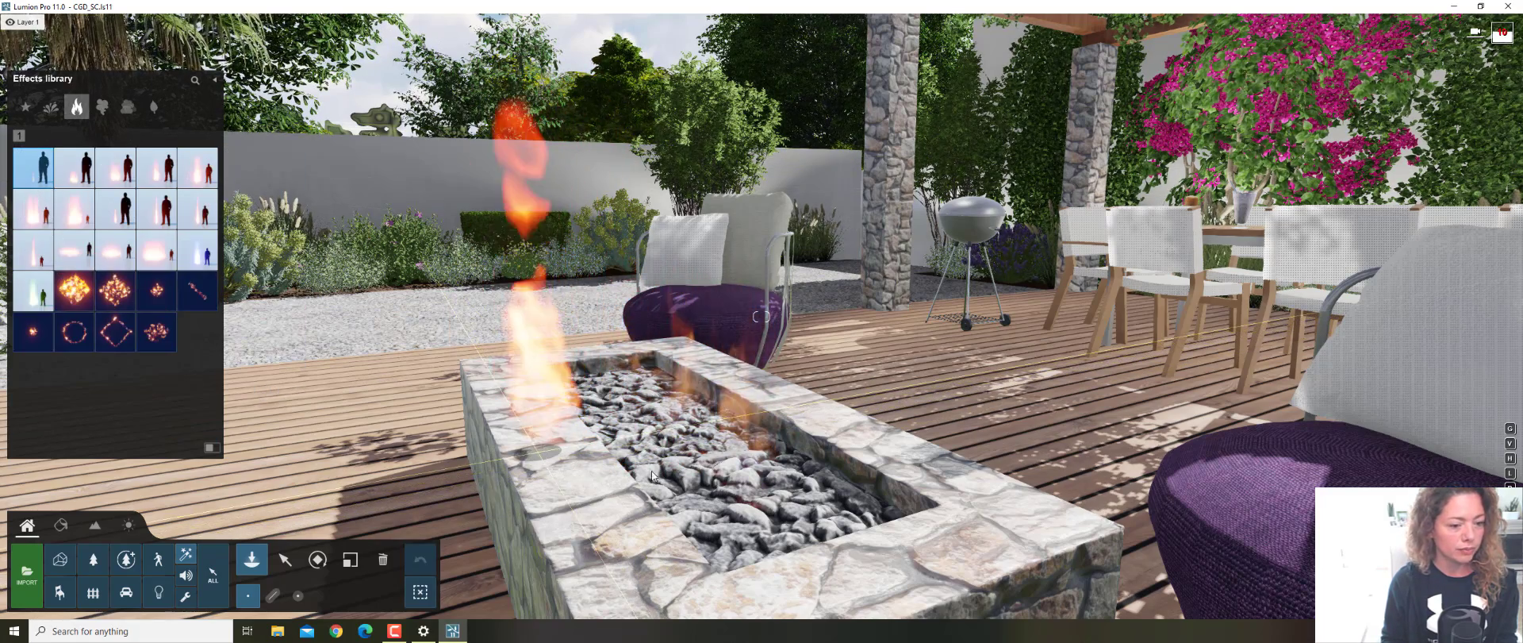
Lower the sun height until the scene is at night
left_click(212, 572)
left_click(126, 527)
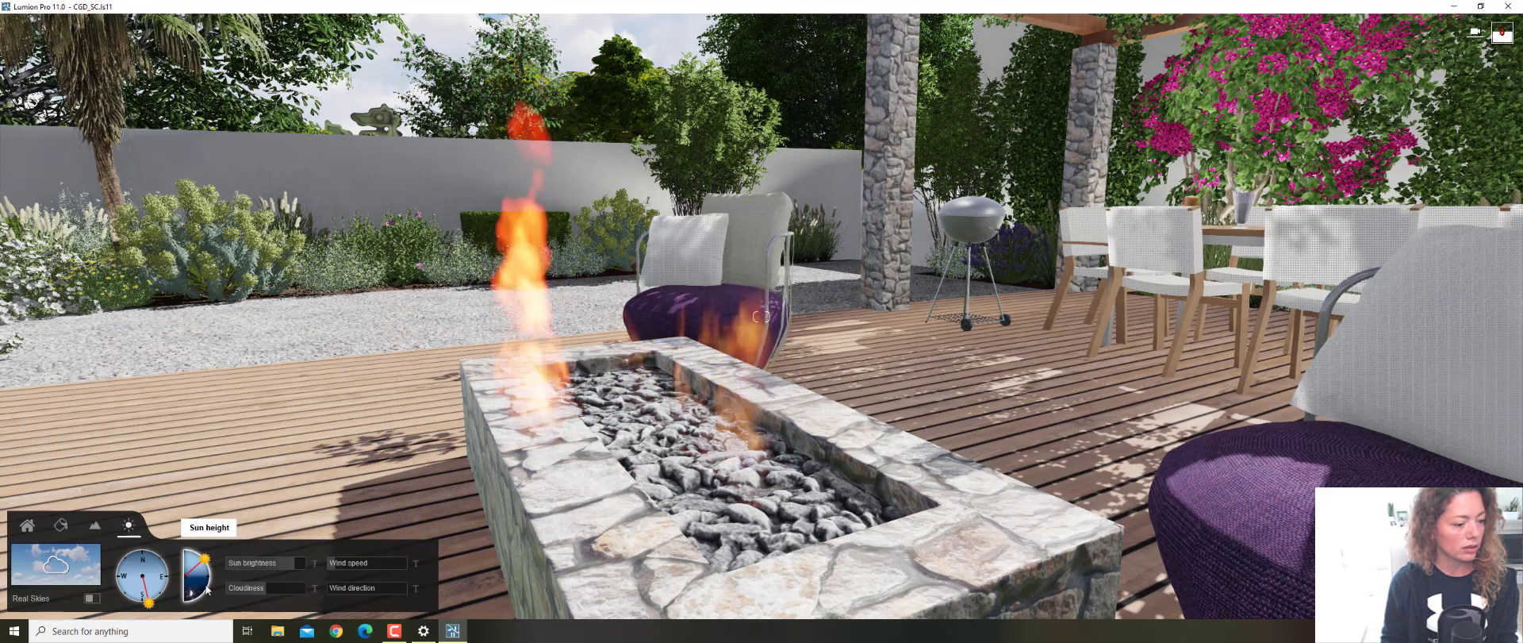
left_click_drag(204, 588, 198, 601)
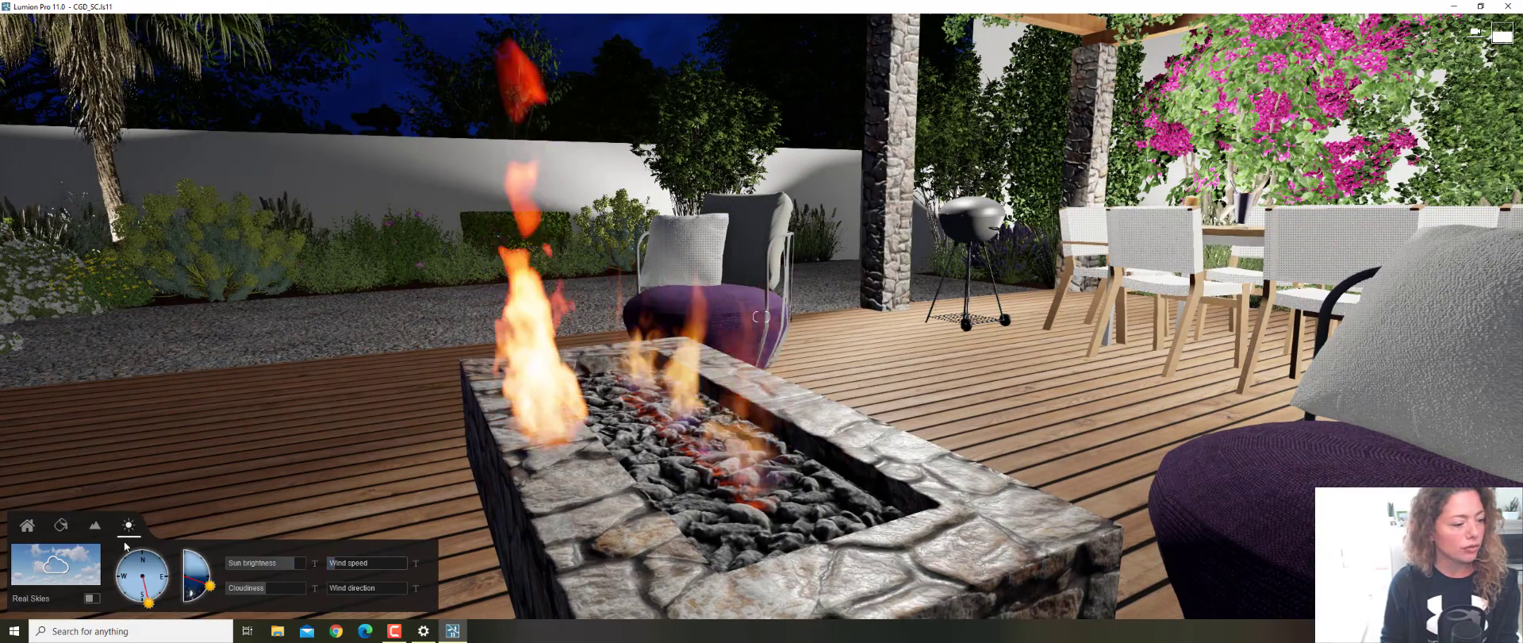
Select the volumetric fire inside the fire pit and adjust its width, length and height to suit the bed of stones
left_click(30, 527)
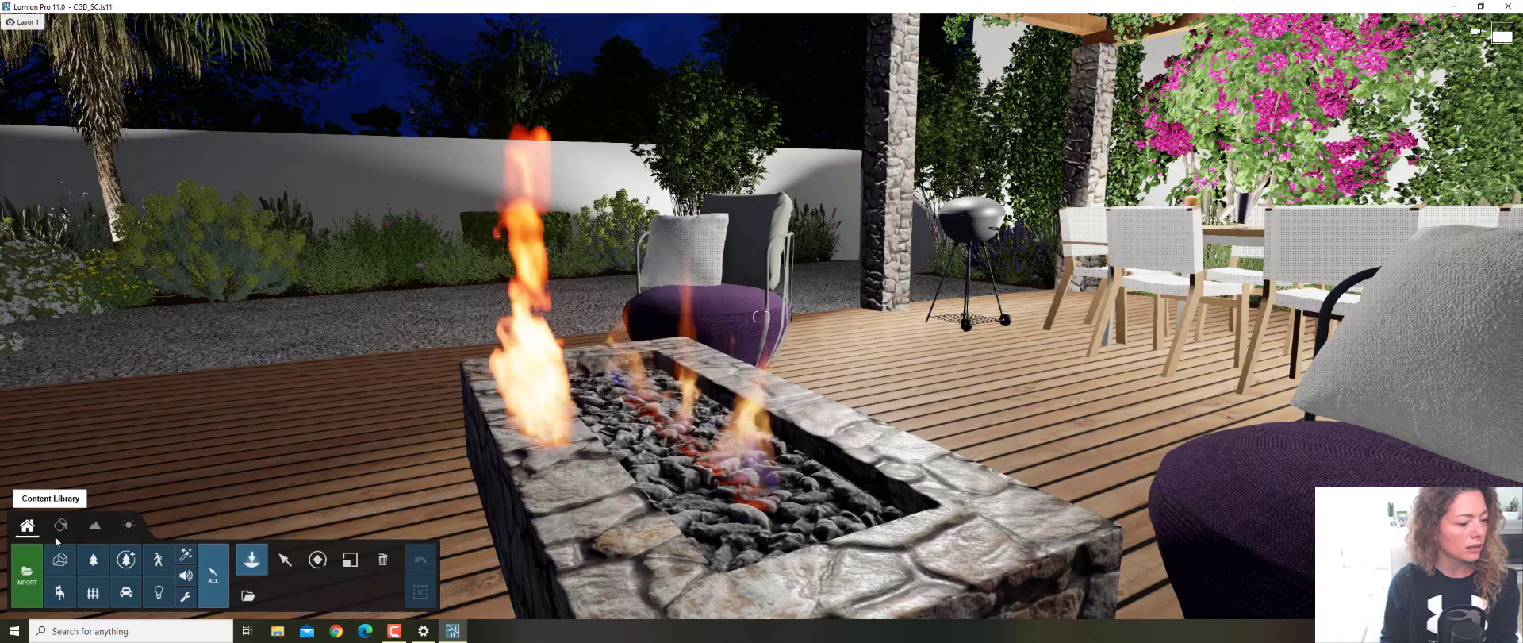
left_click(283, 558)
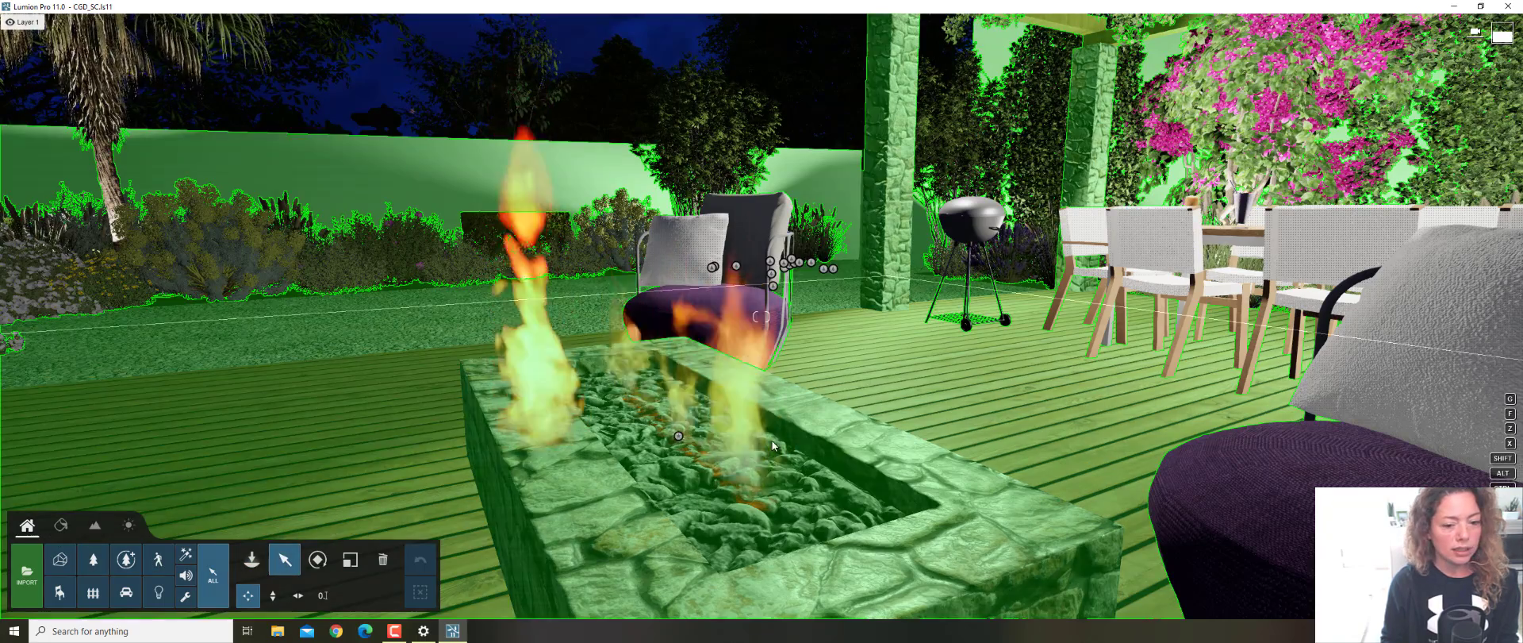
left_click(678, 436)
left_click(679, 438)
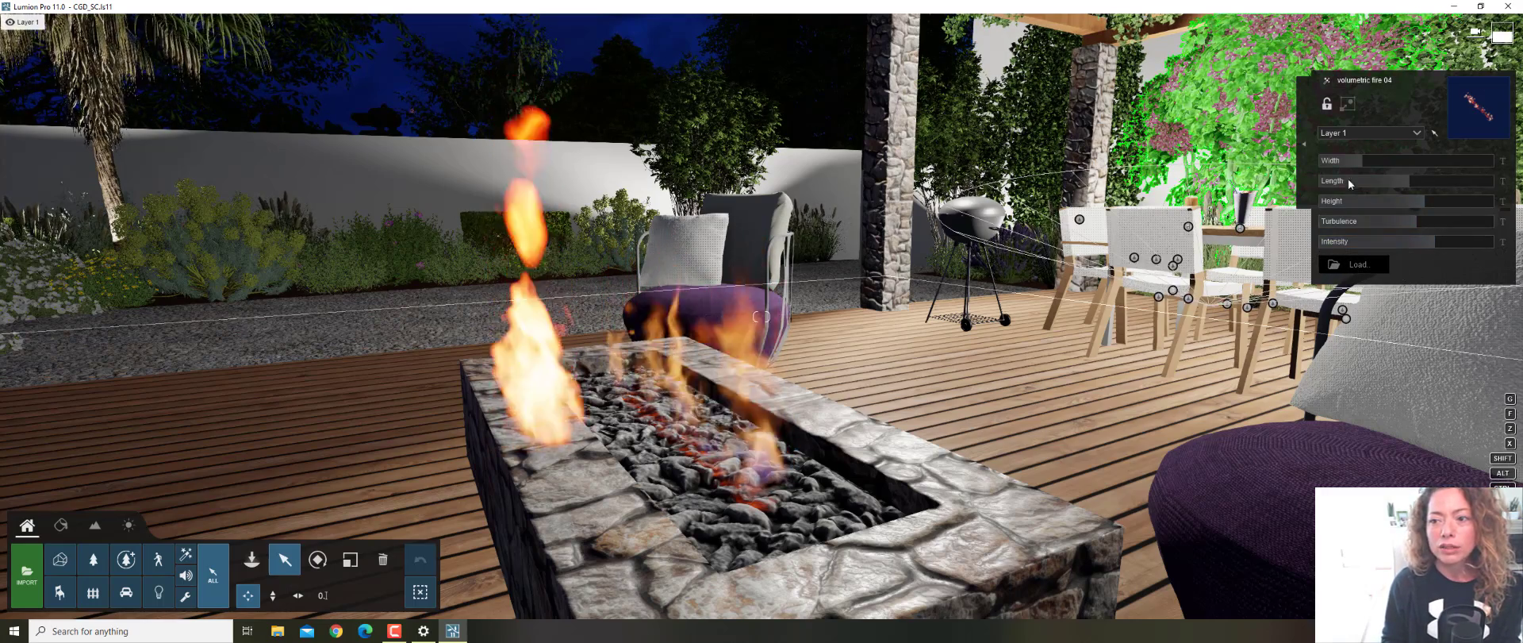
left_click_drag(1364, 158, 1419, 200)
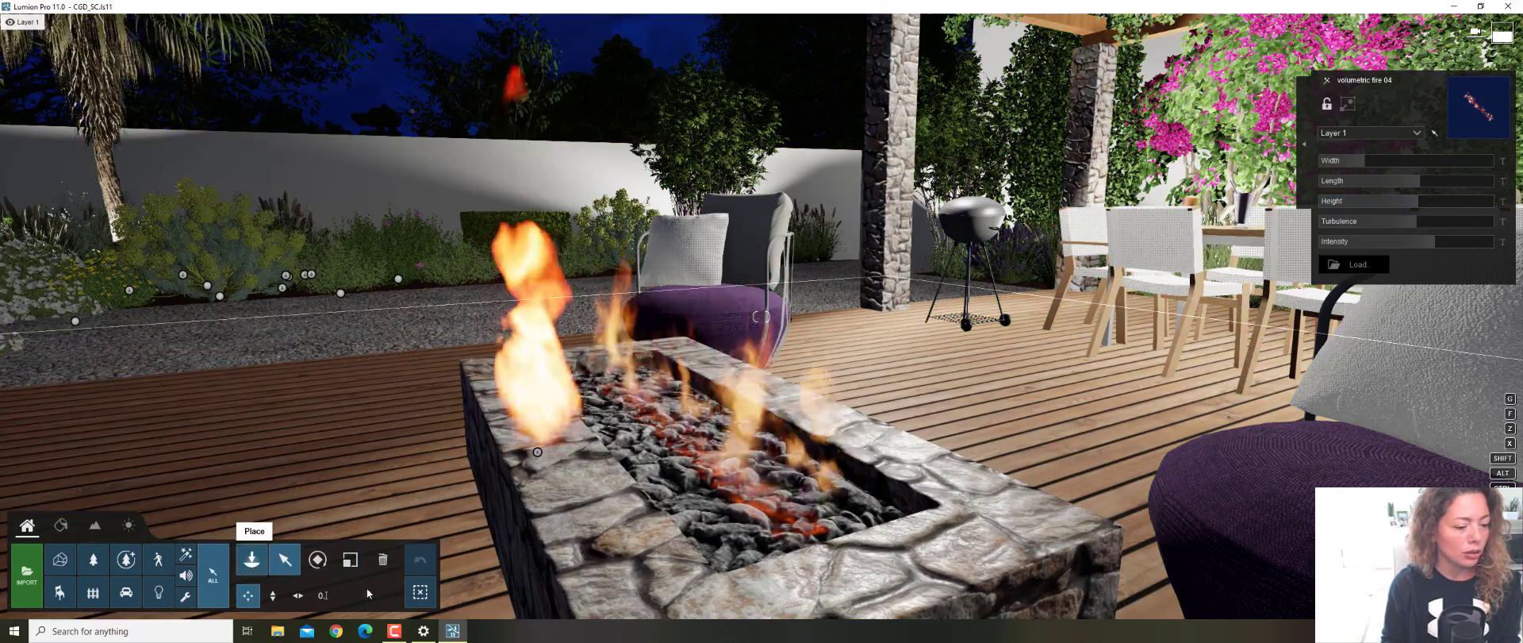
Deselect the volumetric fire and delete the standard flame from the fire pit's stone rim
left_click(420, 592)
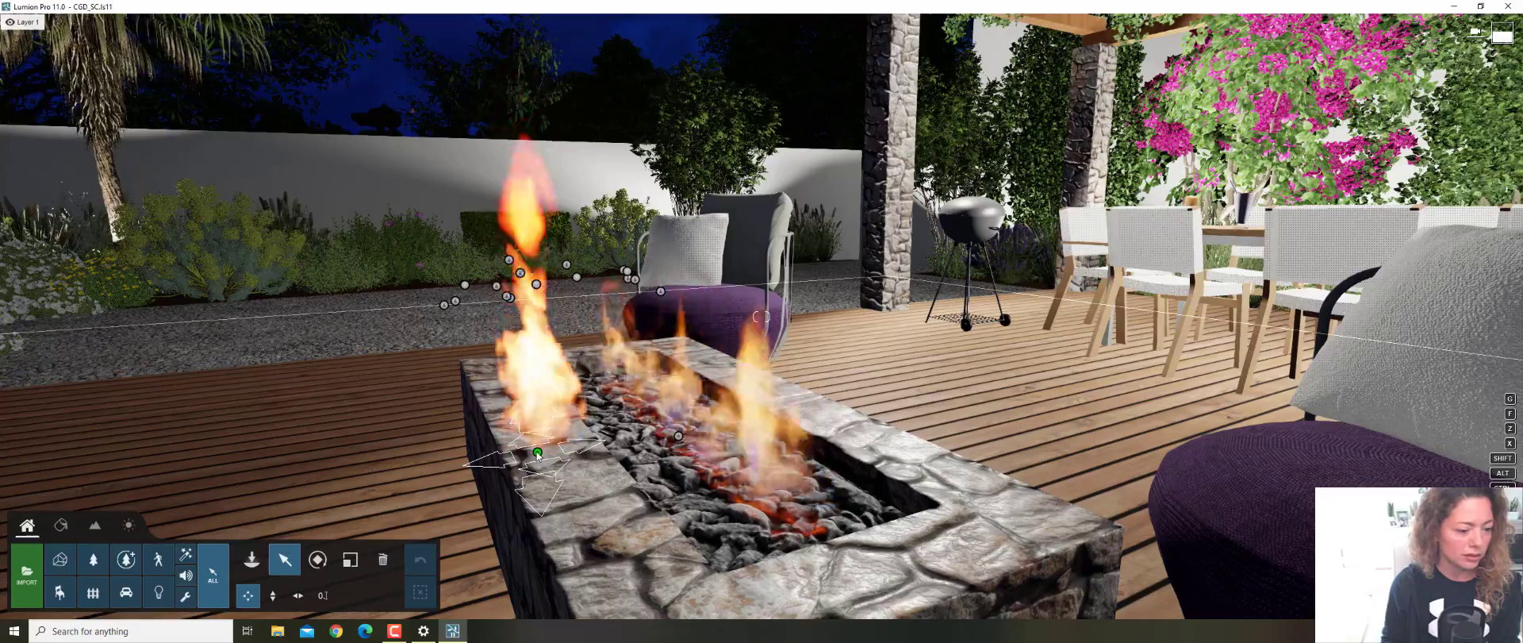
left_click(383, 559)
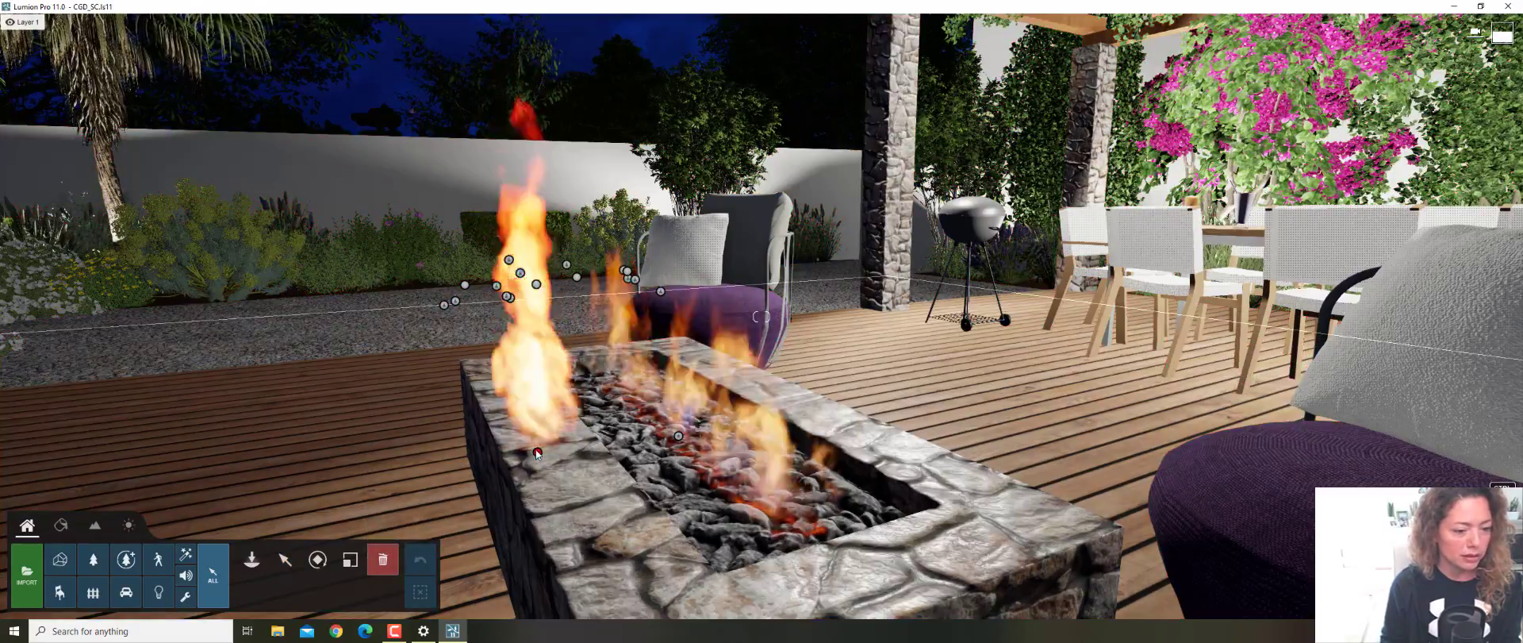
left_click(538, 452)
Examine the volumetric fire up close and review the volumetric fire shapes offered in the effects library
key("s")
mouse_move(687, 379)
right_mouse_down()
mouse_move(663, 387)
mouse_move(647, 425)
mouse_move(696, 389)
right_mouse_up()
key("w")
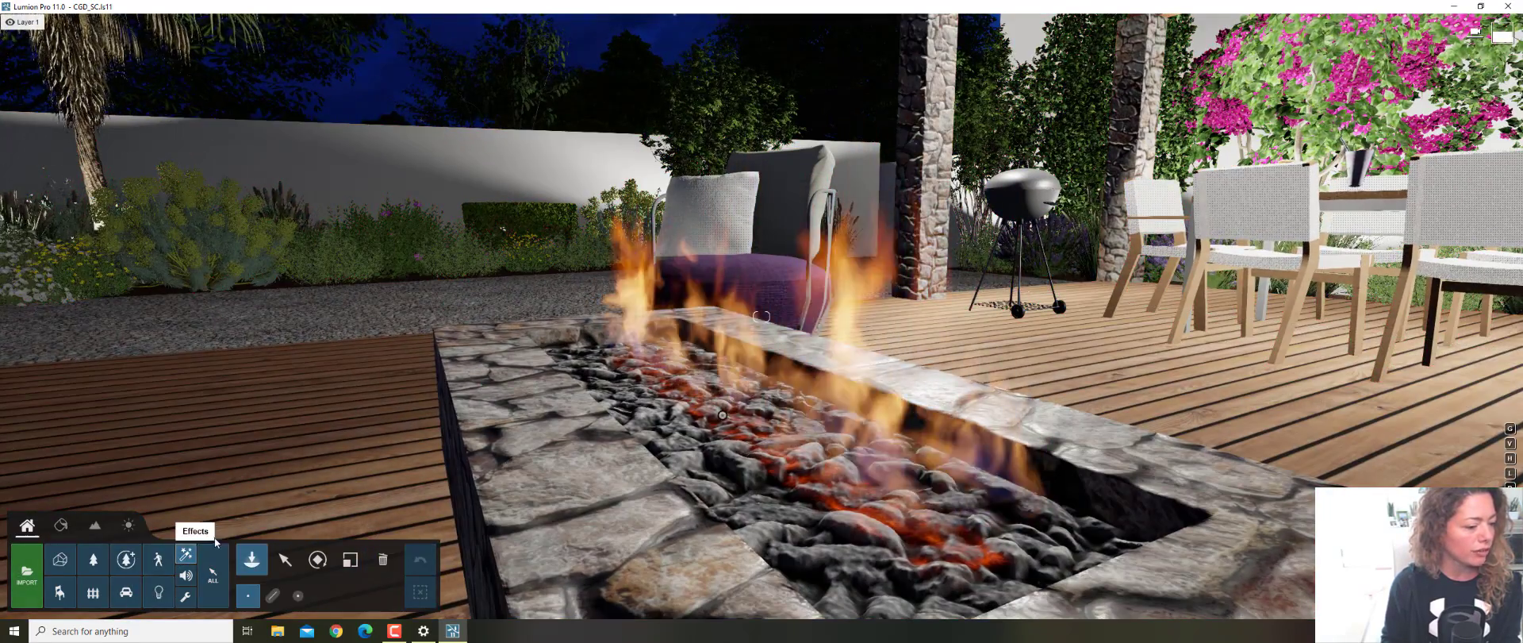
left_click(185, 553)
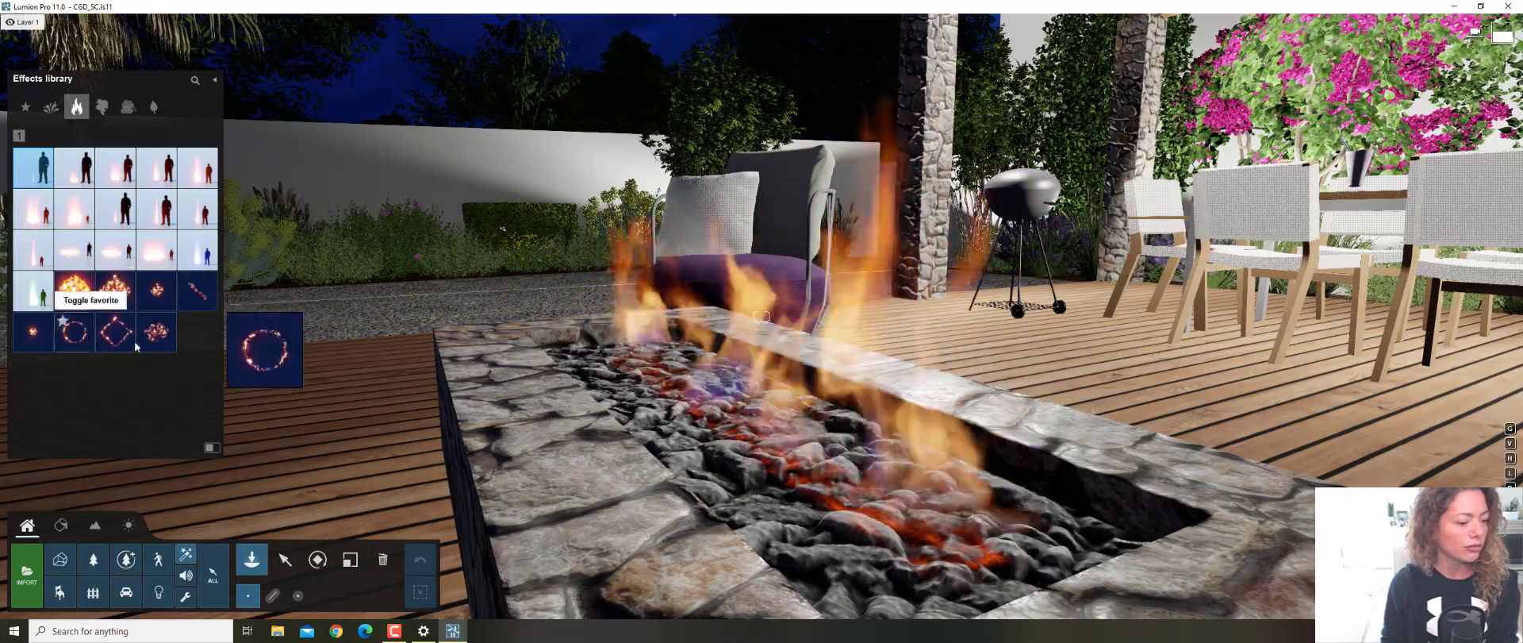
left_click(285, 560)
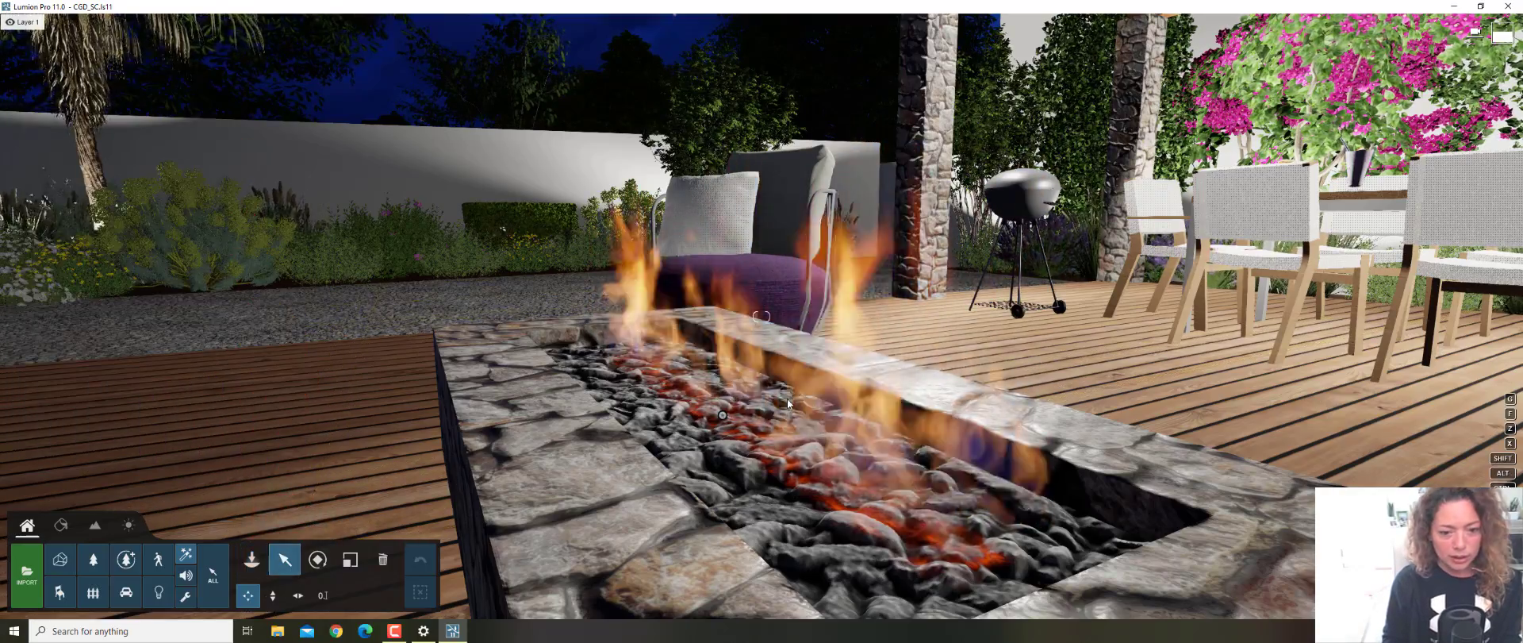
Tour the night scene from the pool loungers past the parked car to the lit covered terrace
key("s")
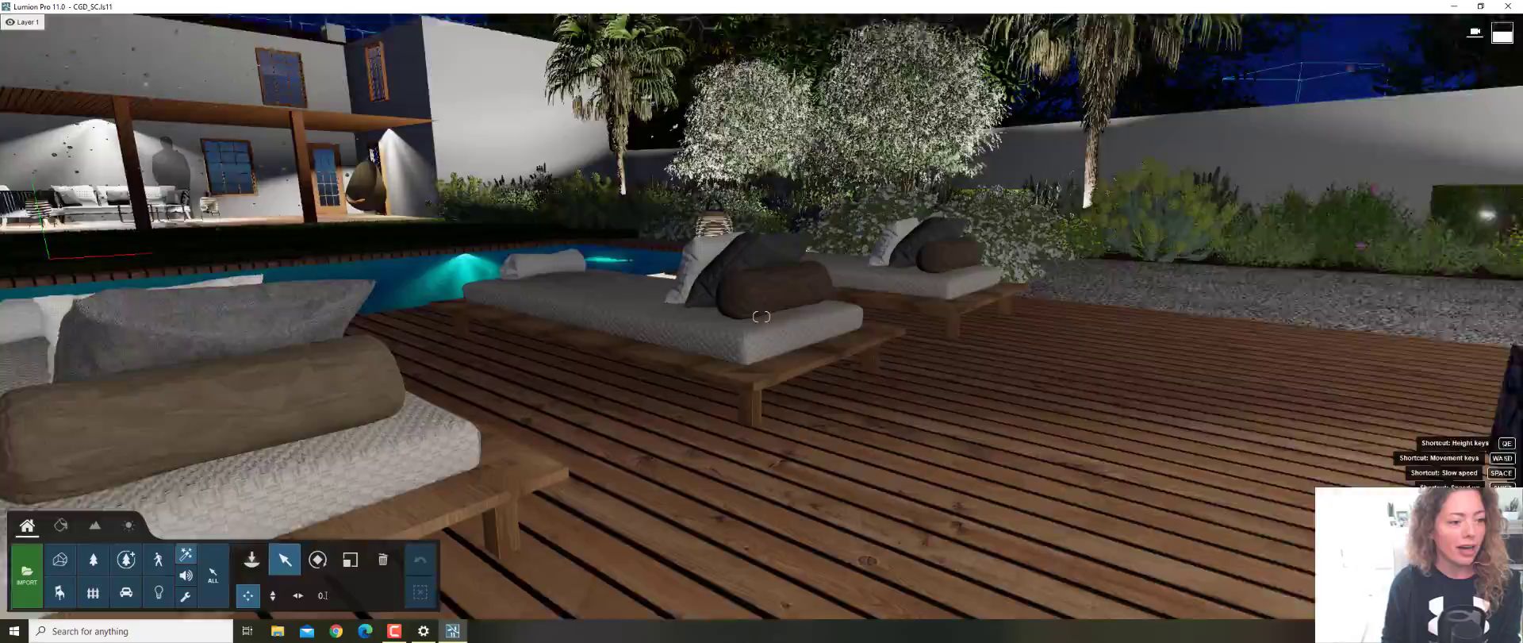
key("s")
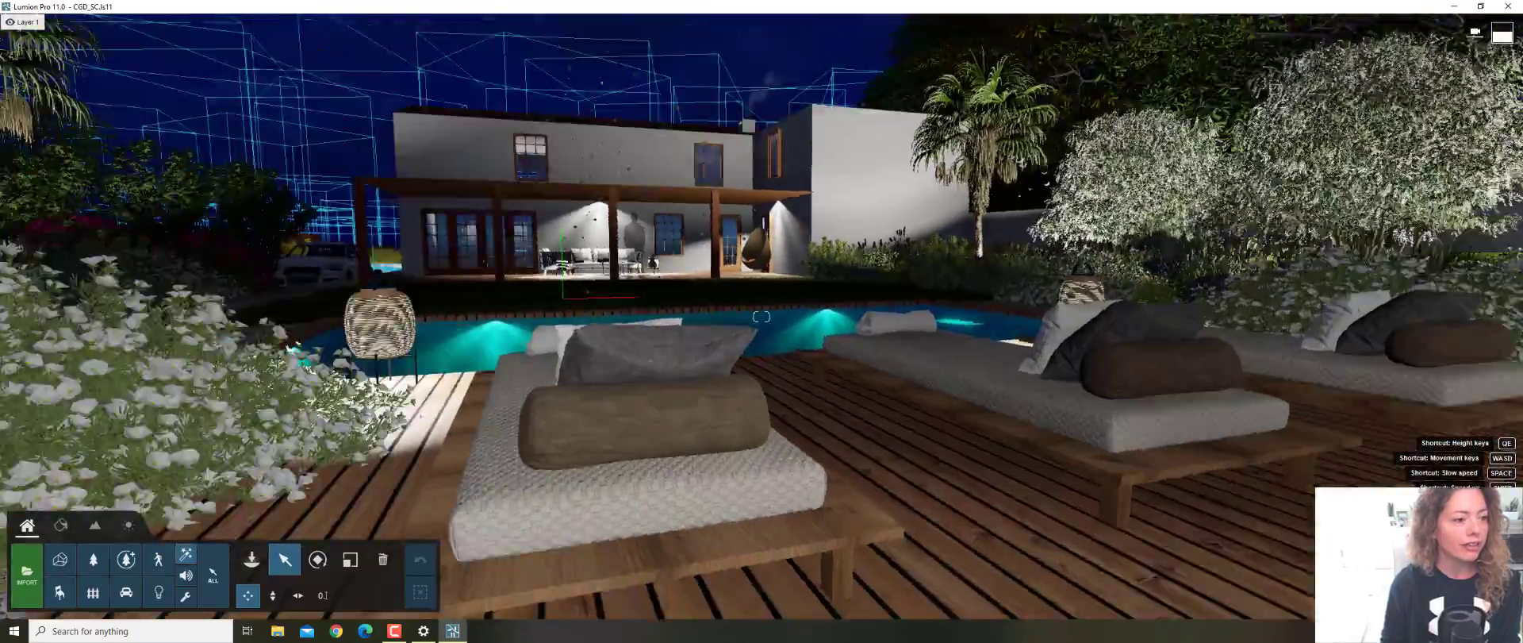
key("w")
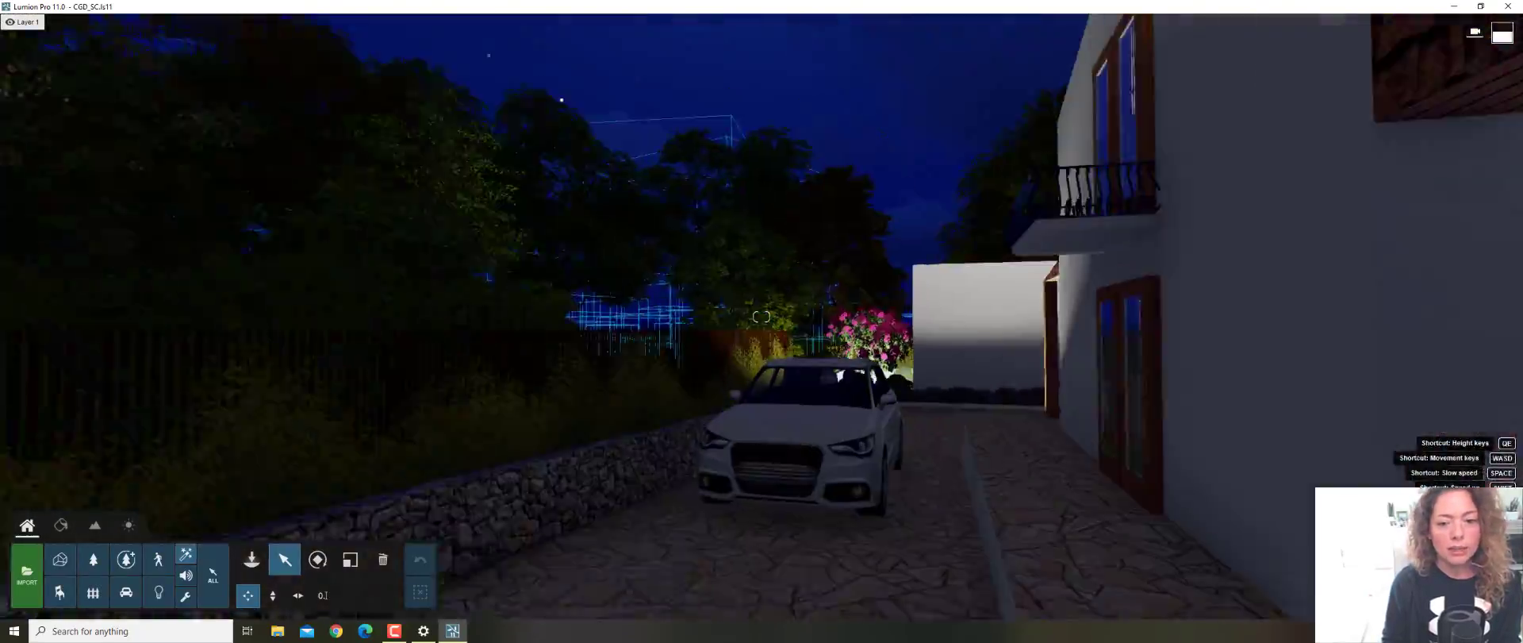
key("w")
right_click_drag(761, 317, 865, 285)
key("s")
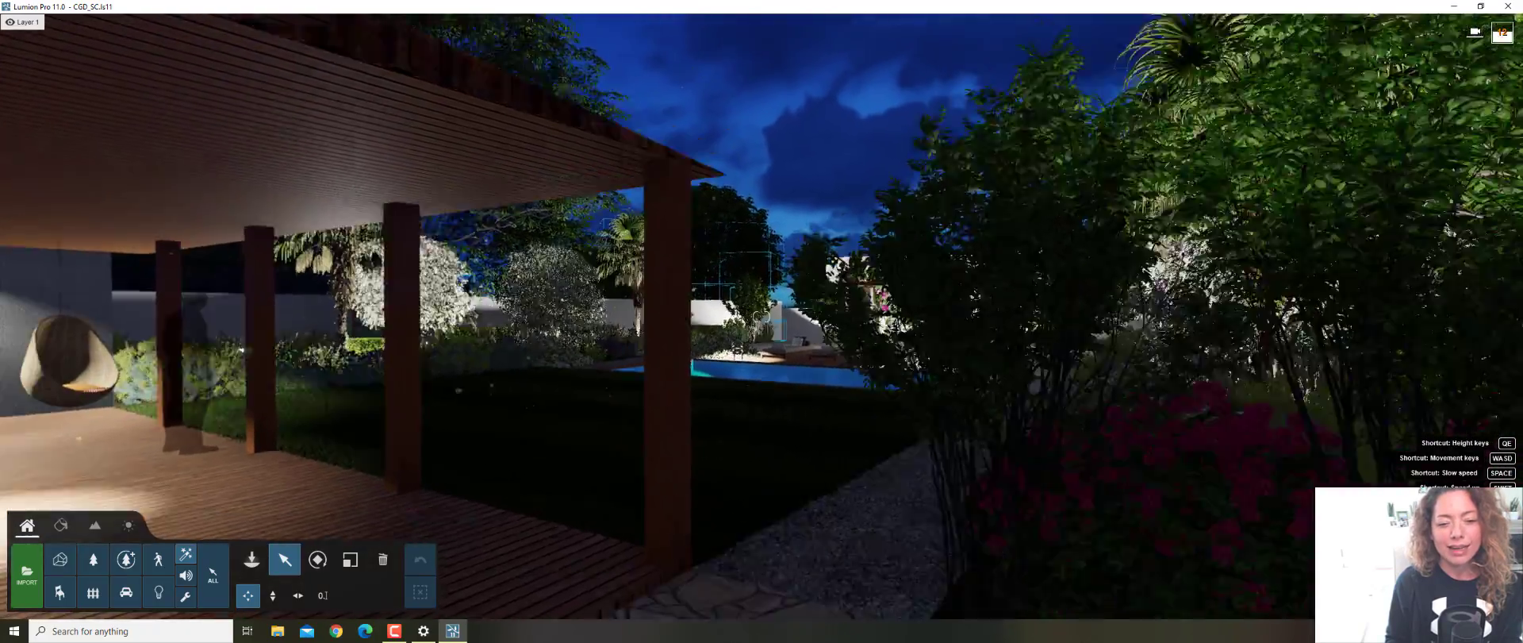
key("s")
right_click_drag(761, 317, 729, 371)
key("w")
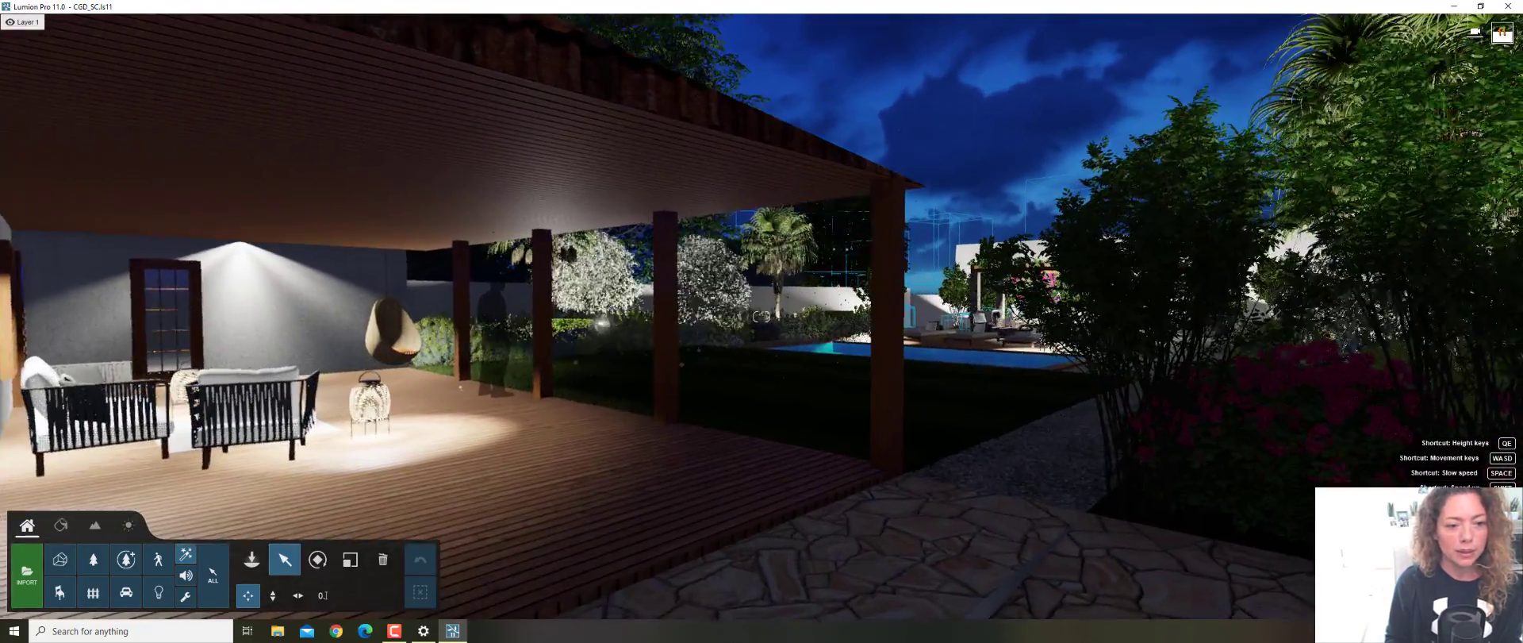
Turn on Real Skies with a daytime cloudy sky for the scene
left_click(129, 525)
left_click(14, 575)
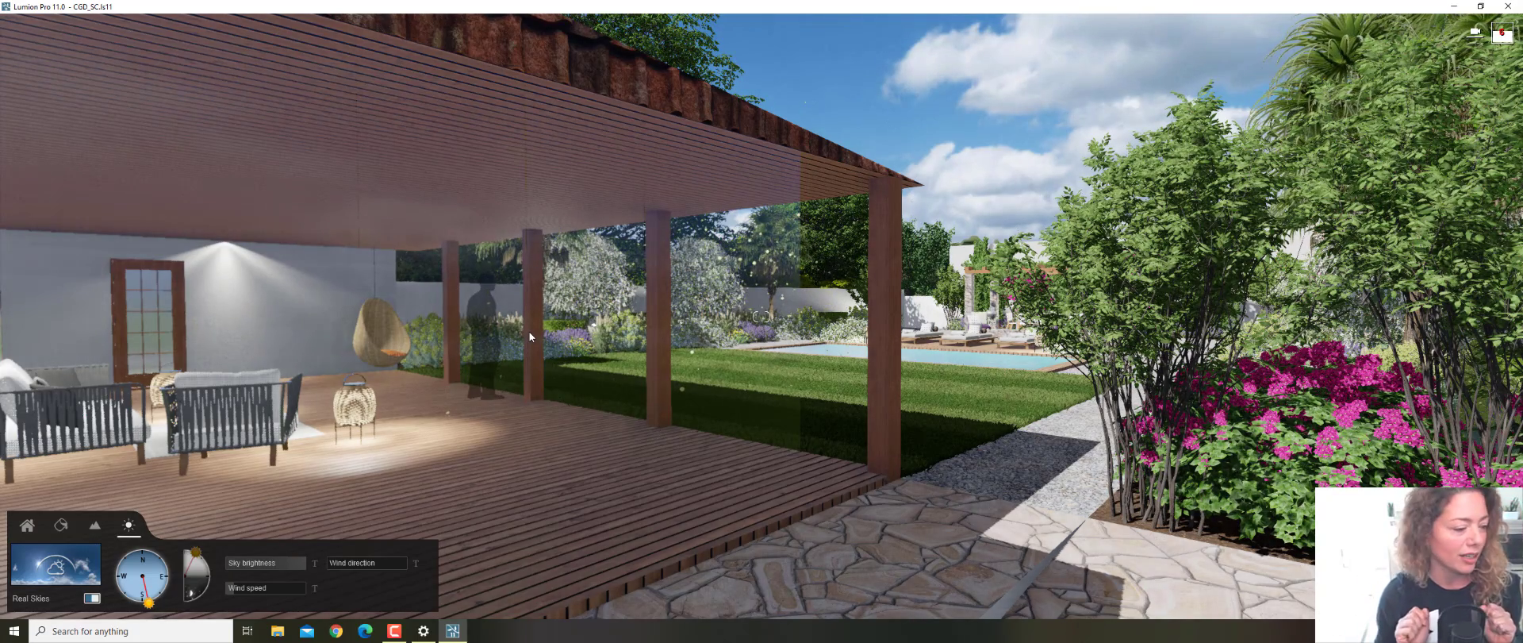
Open the material settings of the translucent glass panels around the covered terrace
left_click(60, 525)
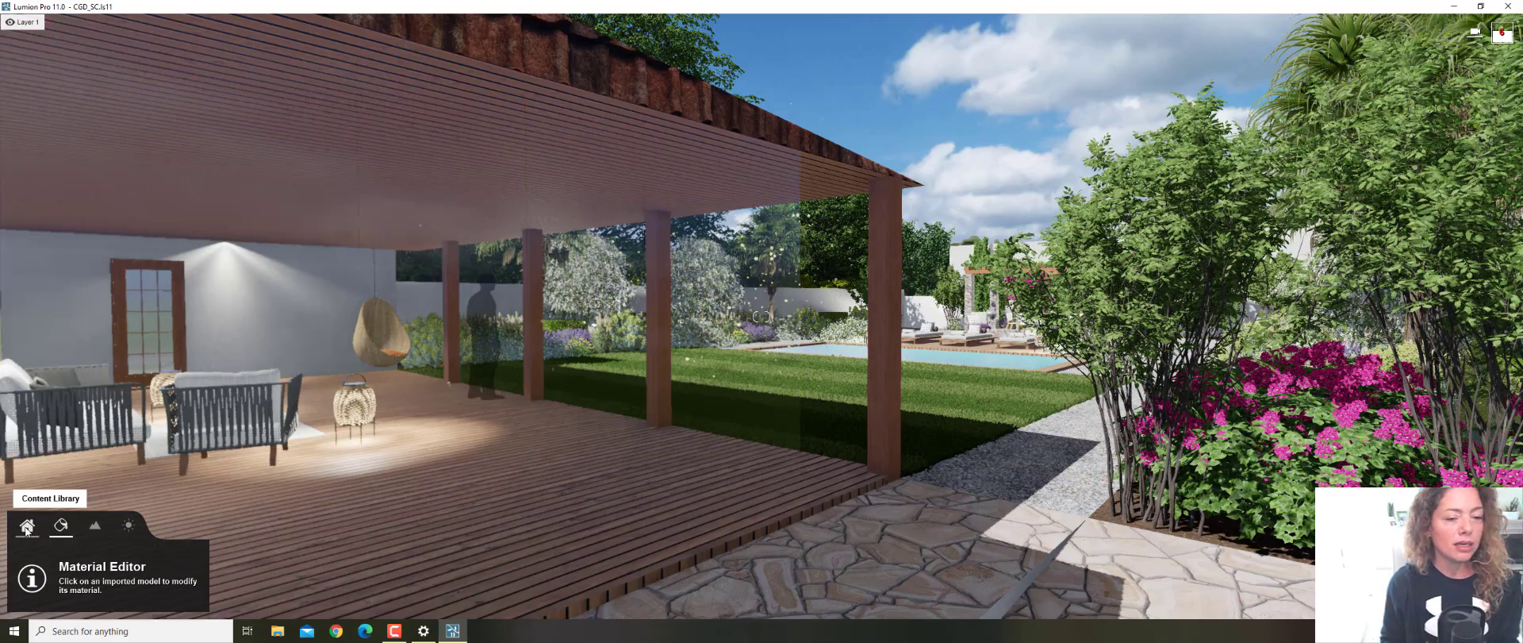
left_click(26, 526)
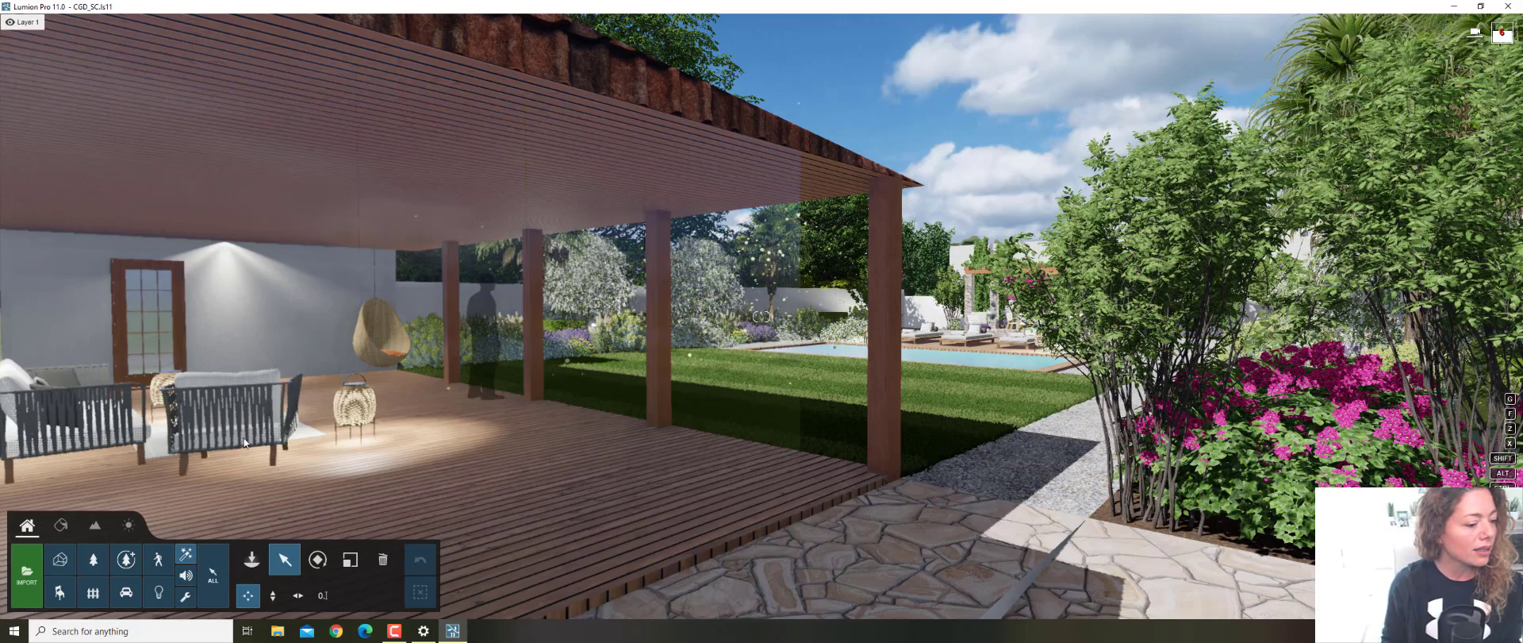
left_click(61, 526)
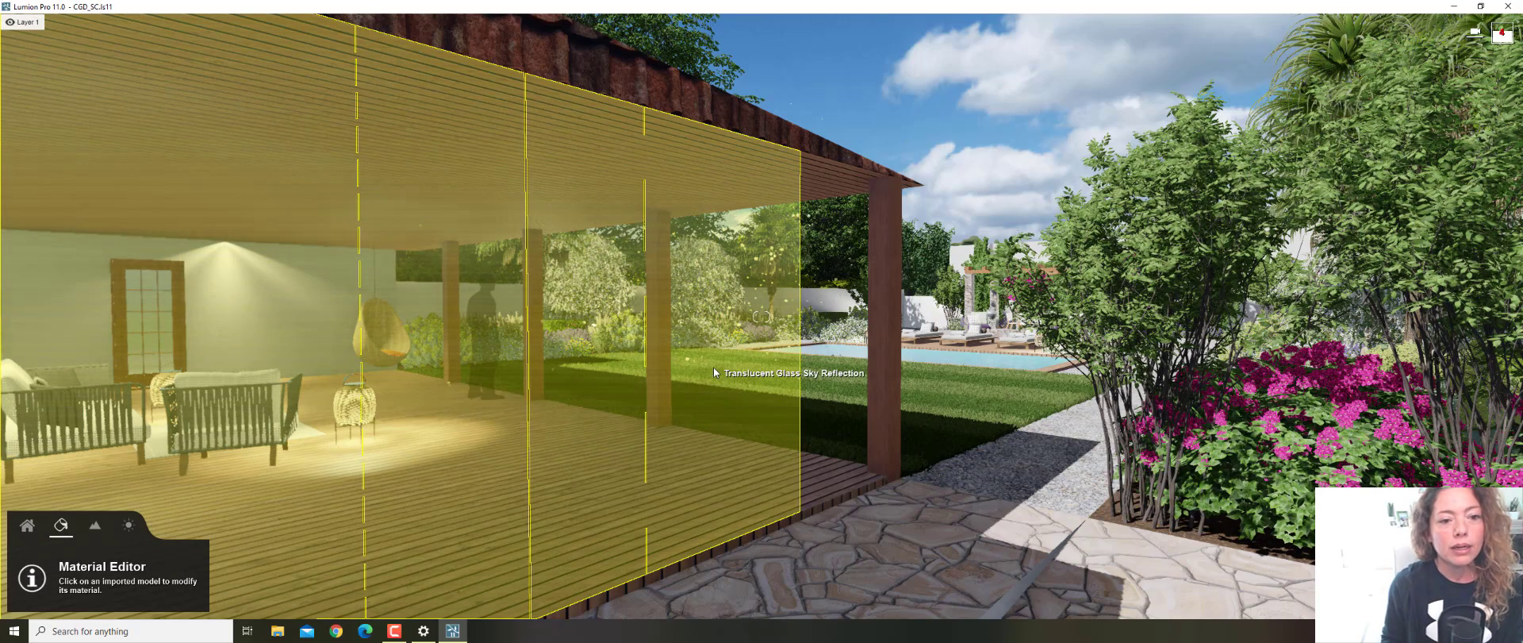
left_click(713, 368)
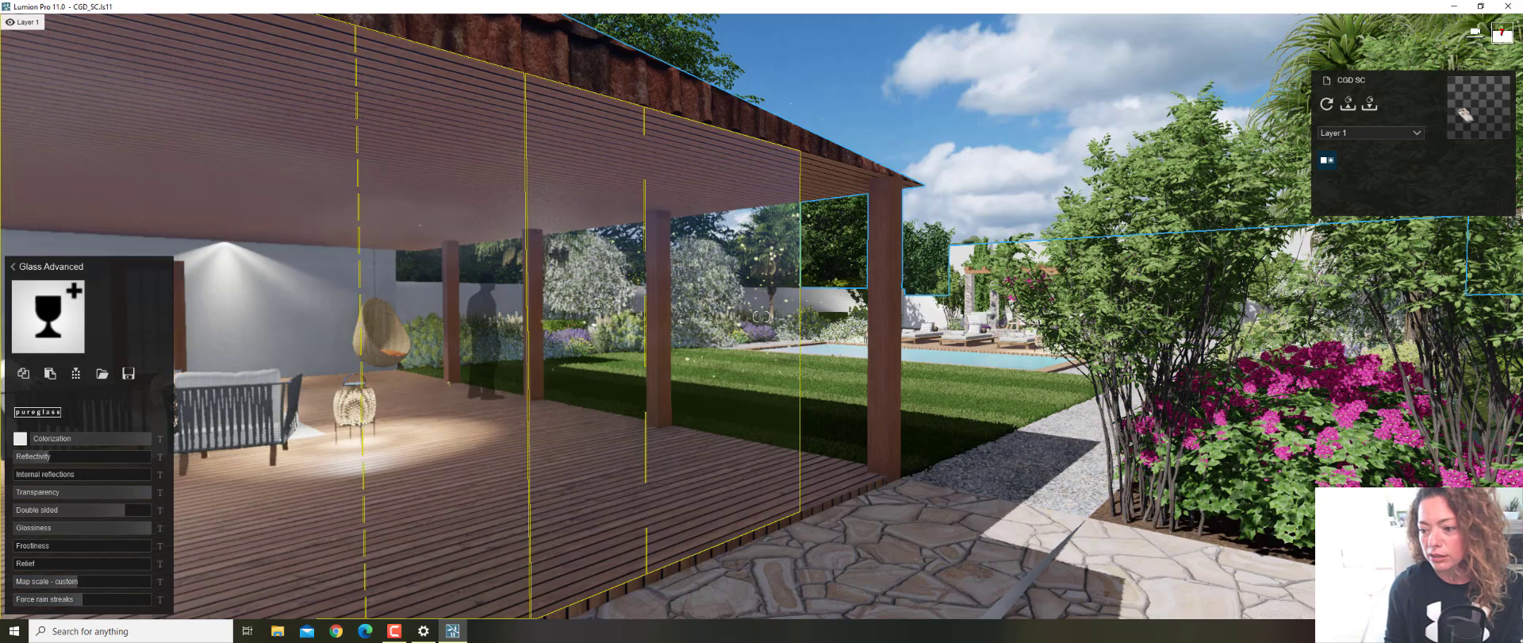
Open photo 44 in Photo mode and review the settings of its Precipitation effect, including the precipitation phase
left_click(1483, 591)
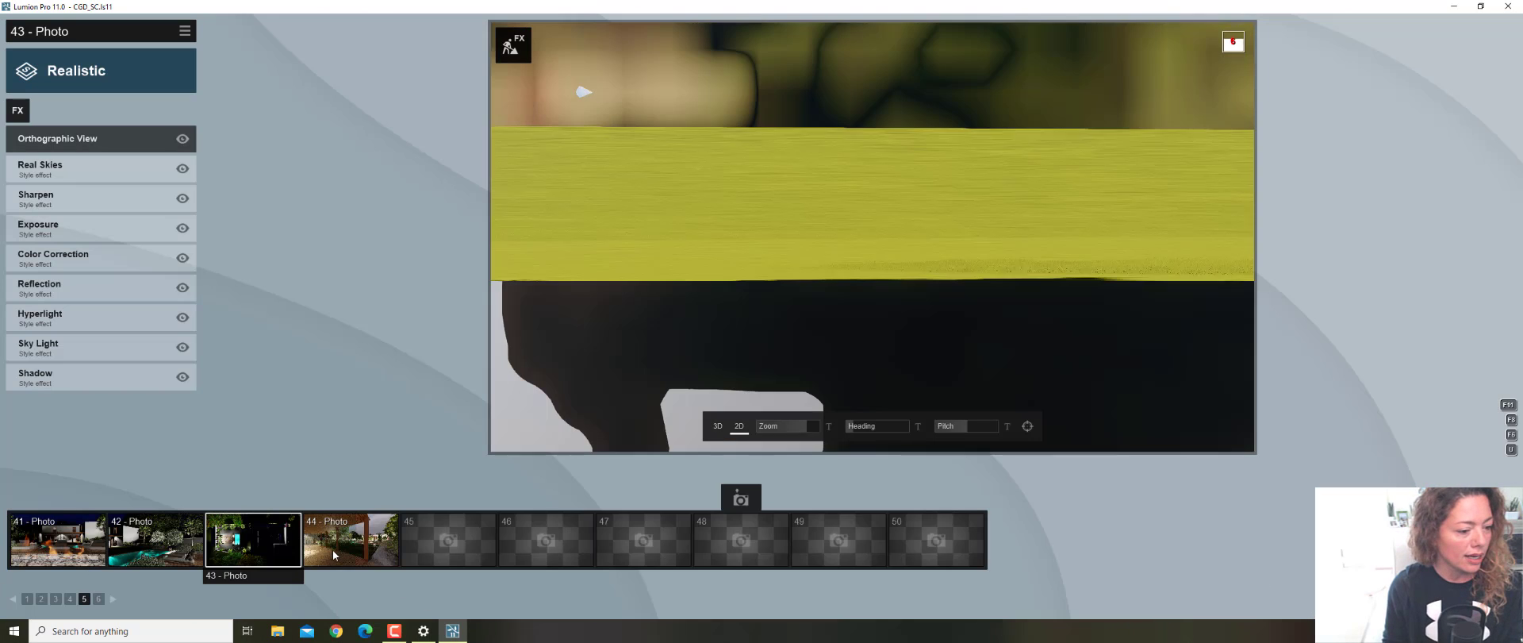
left_click(333, 552)
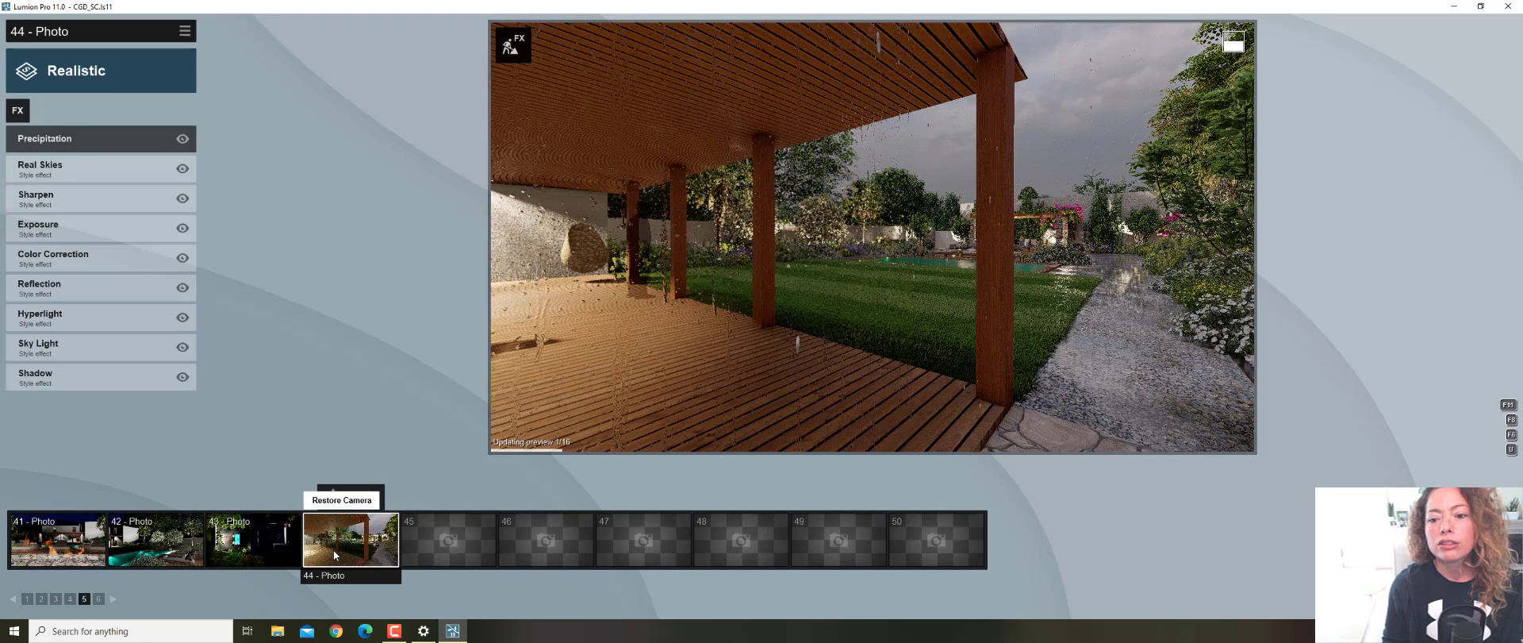
left_click(79, 137)
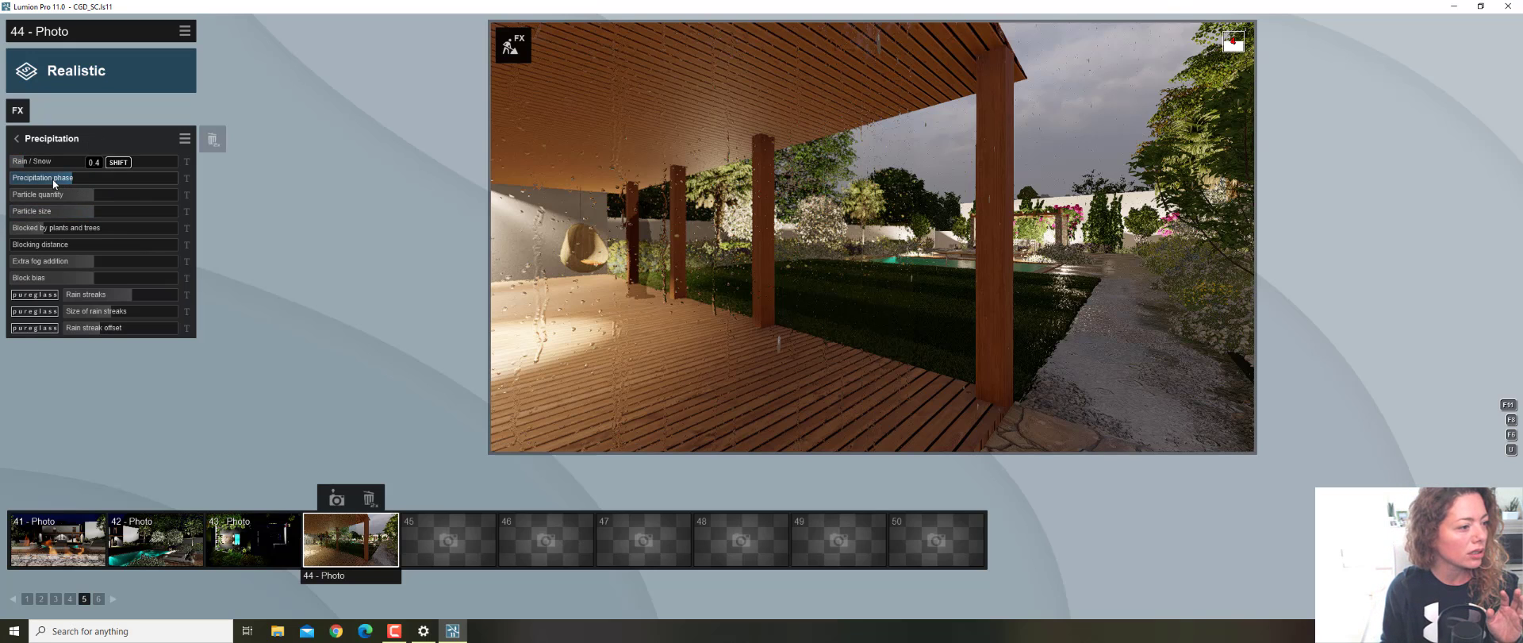
left_click_drag(53, 178, 46, 178)
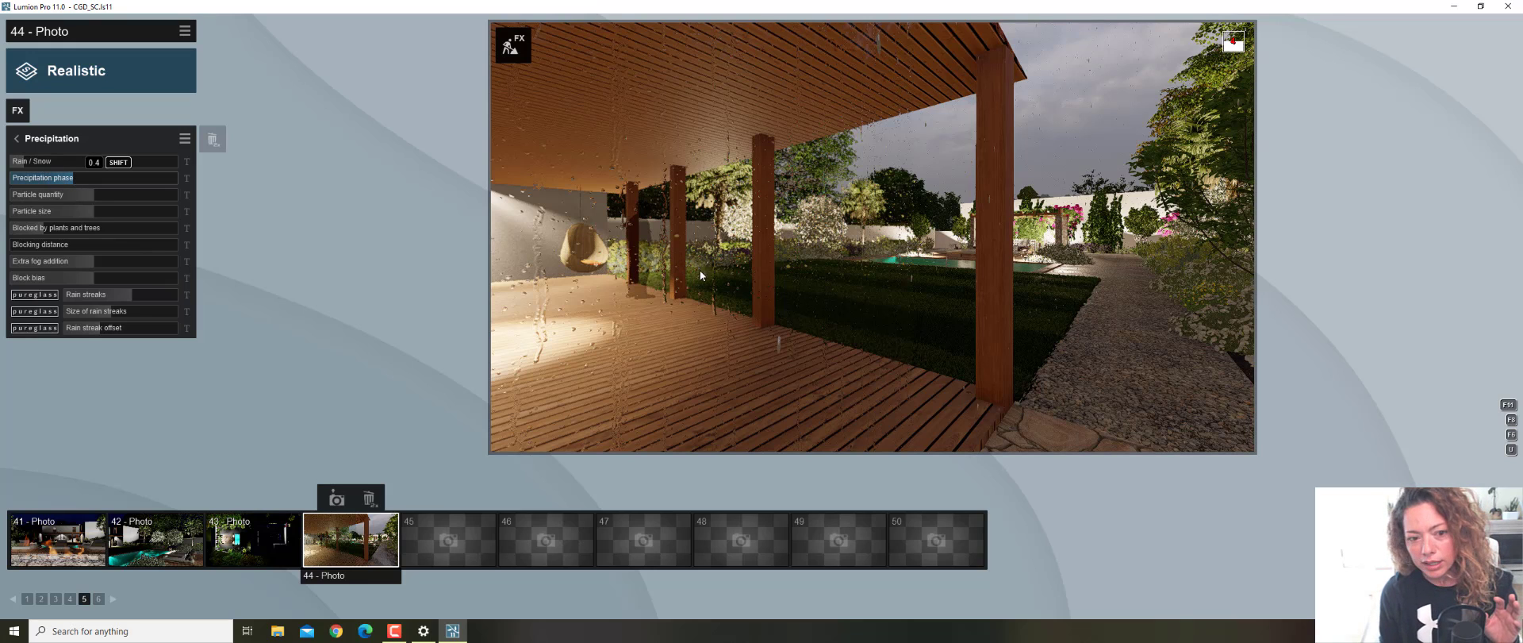
left_click(792, 281)
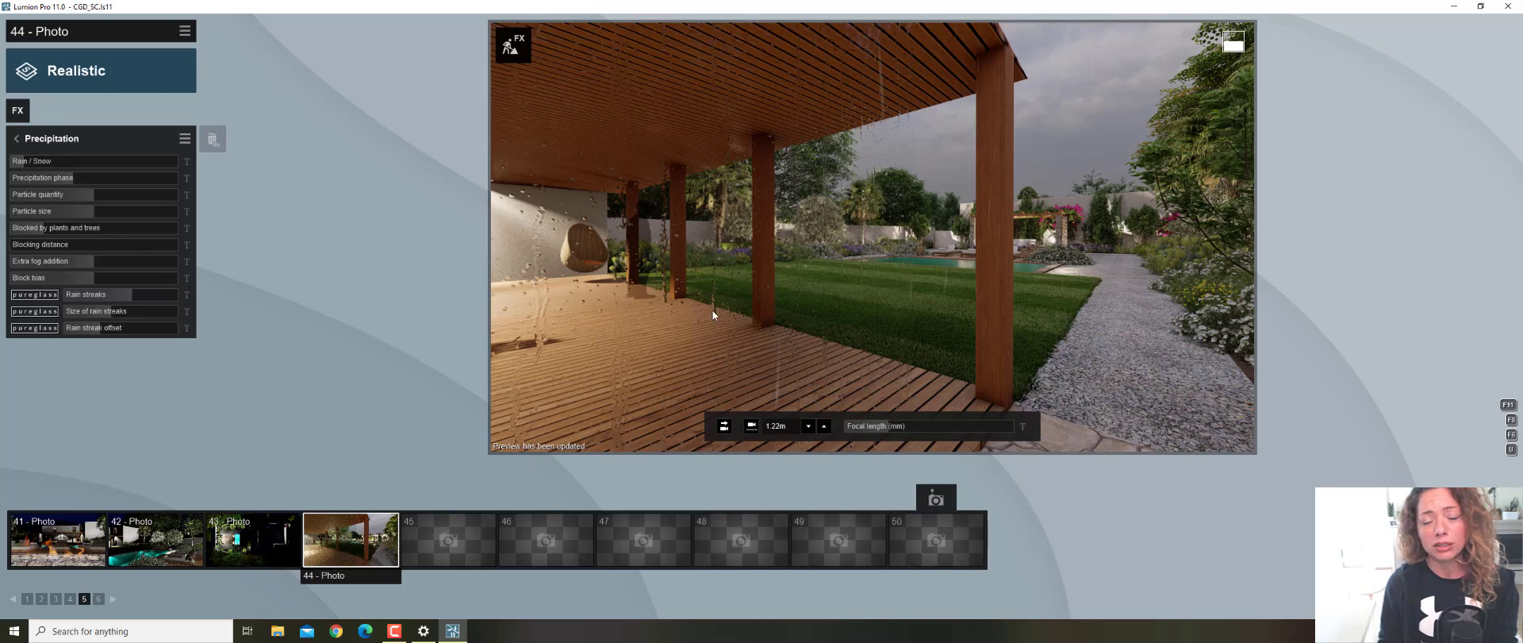
Turn and pull back the camera in the photo 44 preview to examine the rain streaks on the terrace glass
right_click_drag(712, 310, 756, 310)
key("s")
key("s")
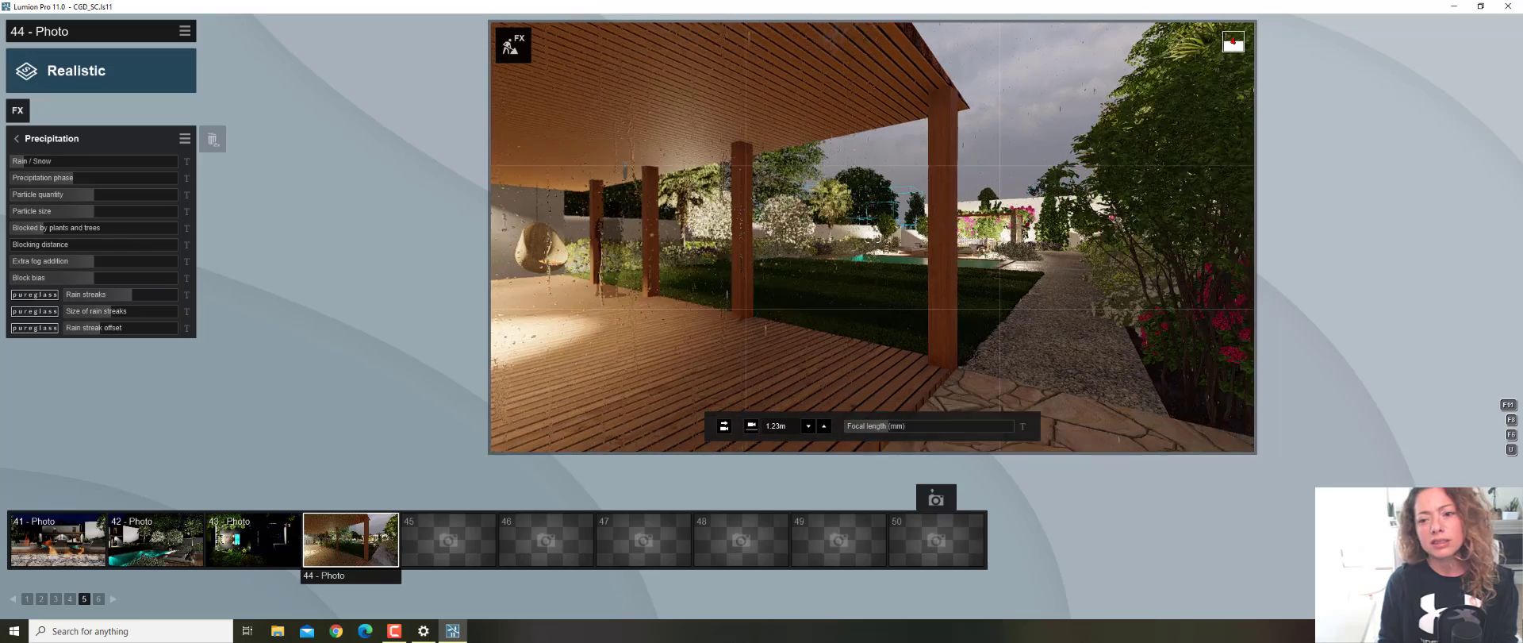
key("w")
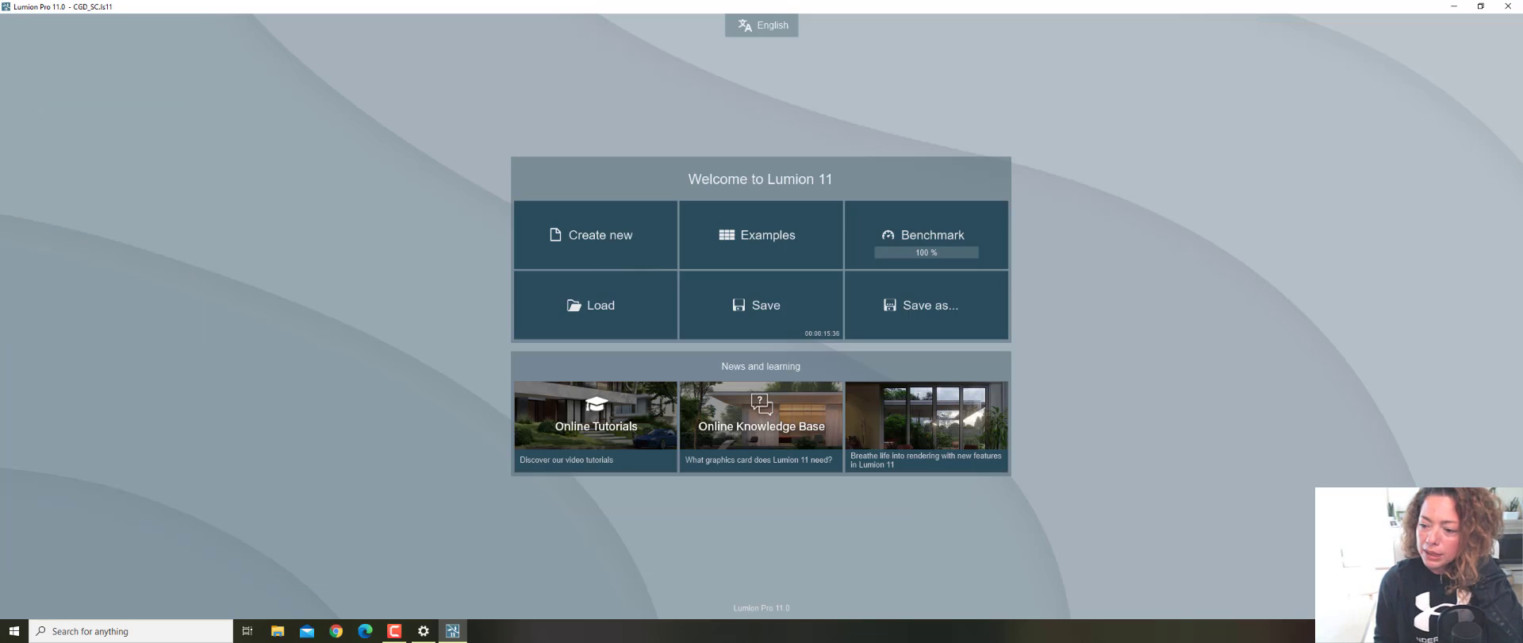
View the computer's benchmark results and return to the garden scene in build mode
left_click(925, 221)
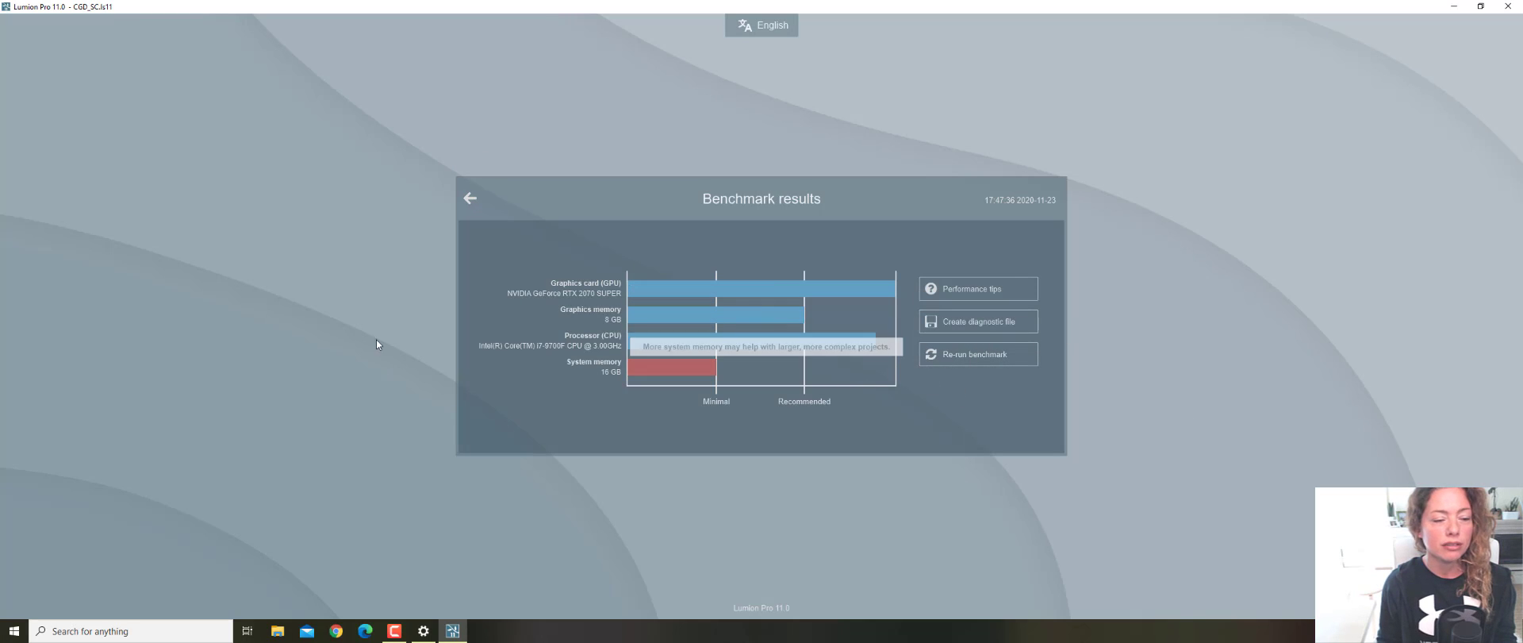
left_click(470, 199)
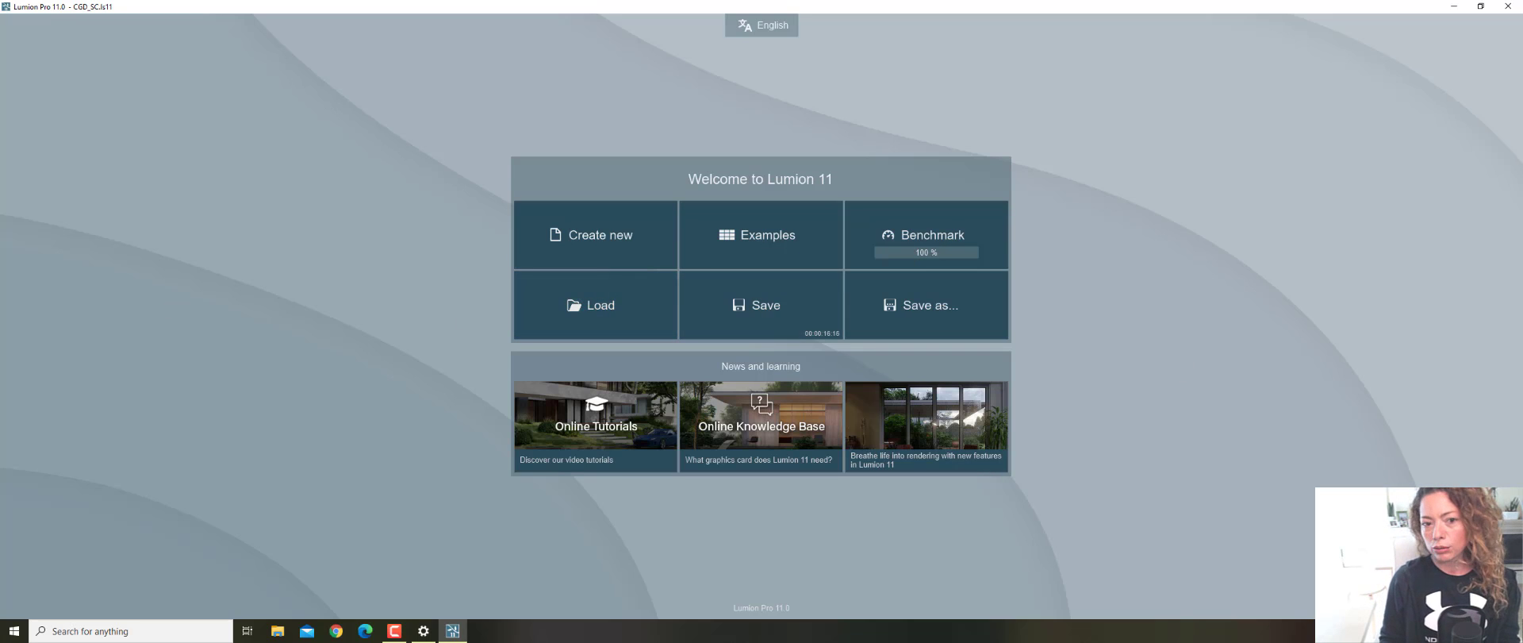
left_click(1032, 578)
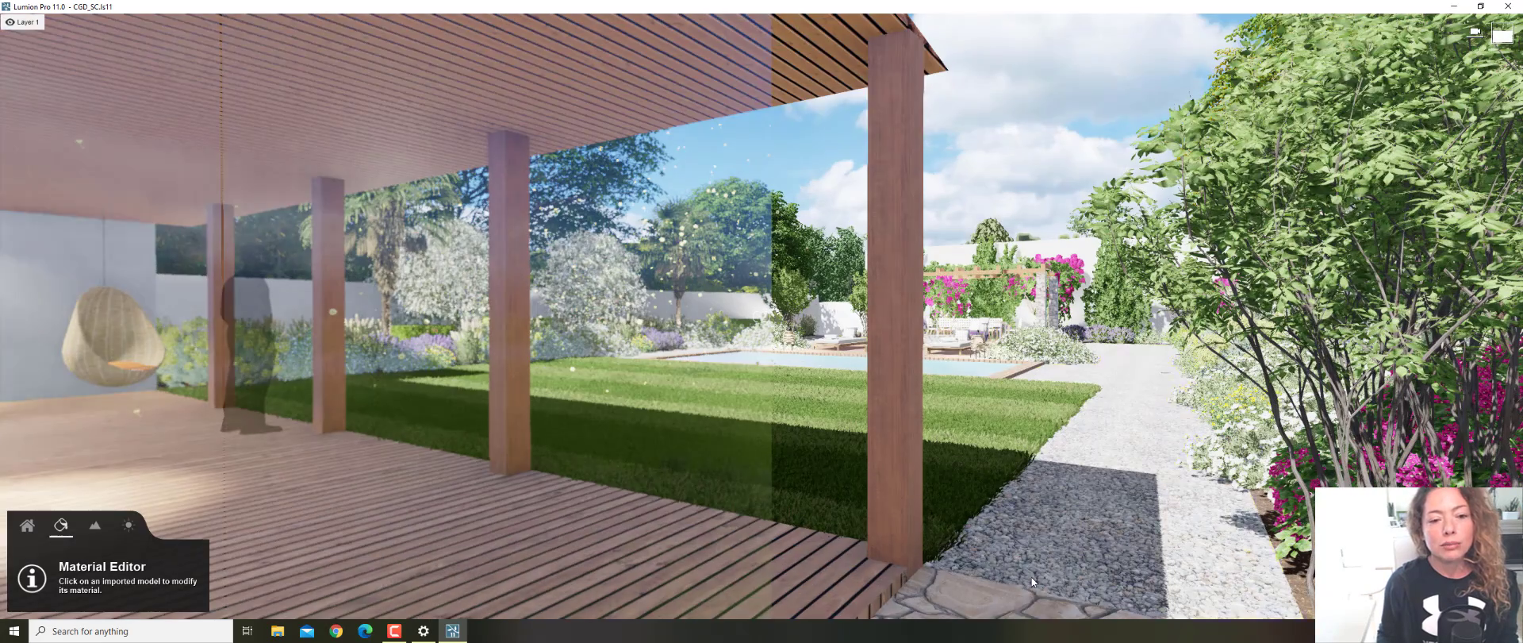